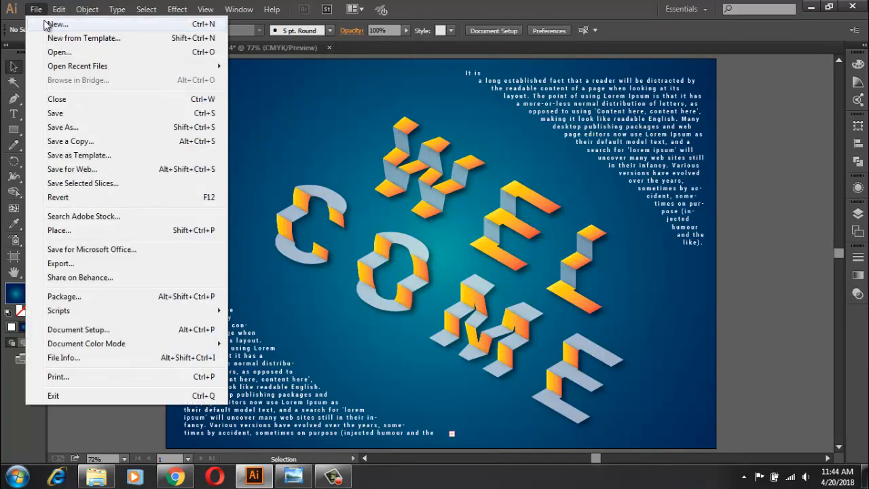
Step: Create a new document named welcome, 1200 pt wide and 850 pt high
left_click(40, 23)
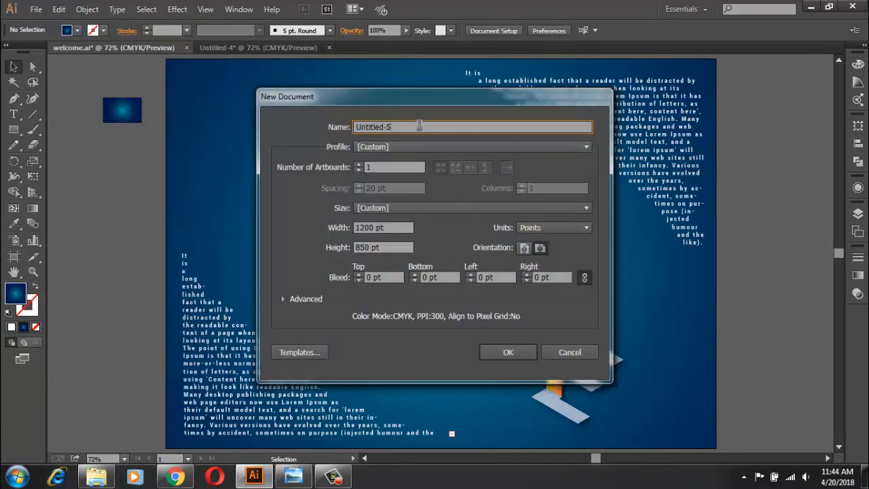
type("welcome")
left_click_drag(377, 228, 295, 231)
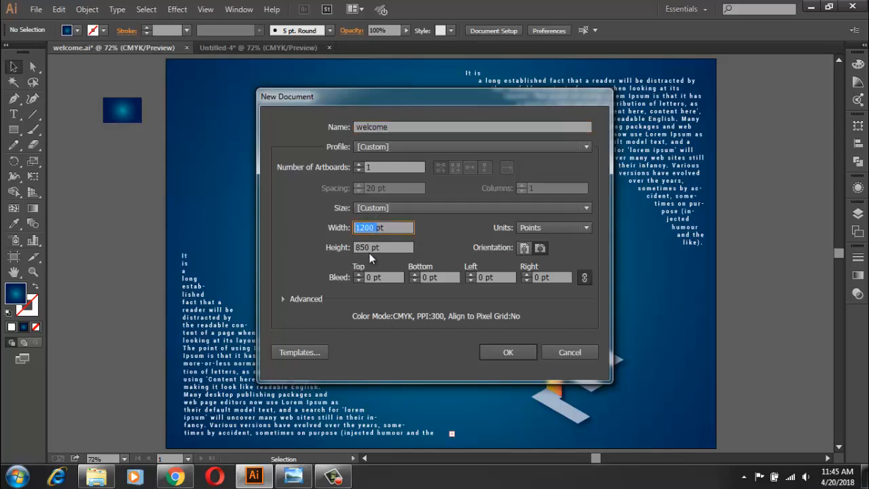
key("Tab")
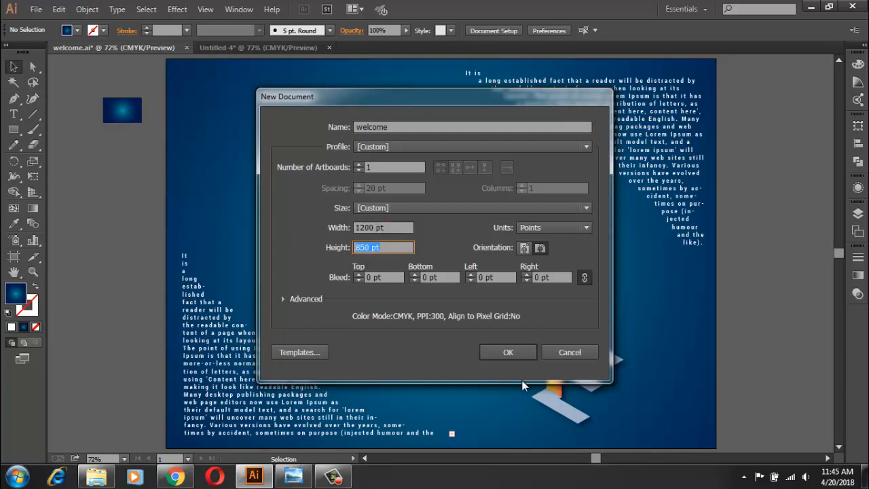
left_click(509, 351)
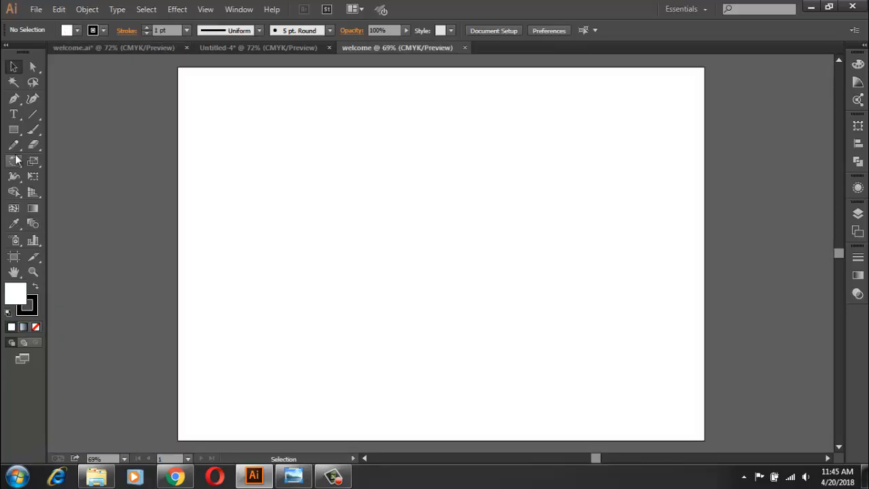
Step: Add a text object reading WEL on the first line and COME on the second
left_click(14, 114)
left_click(429, 217)
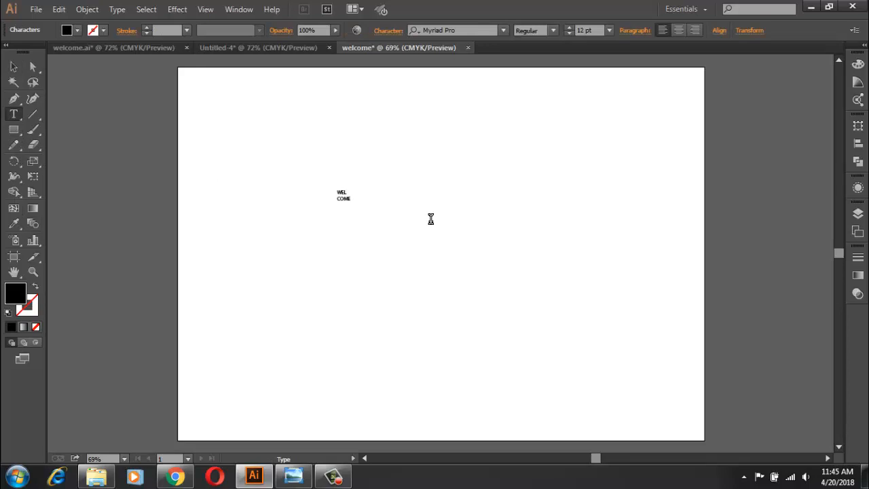
left_click(13, 66)
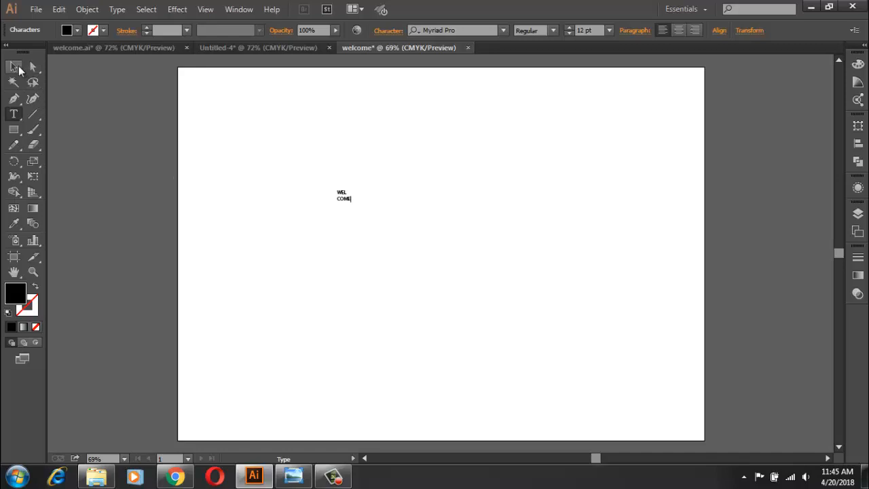
Step: Set the WEL COME text's font size to 340 pt and shift it back within the artboard
left_click(583, 31)
type("340")
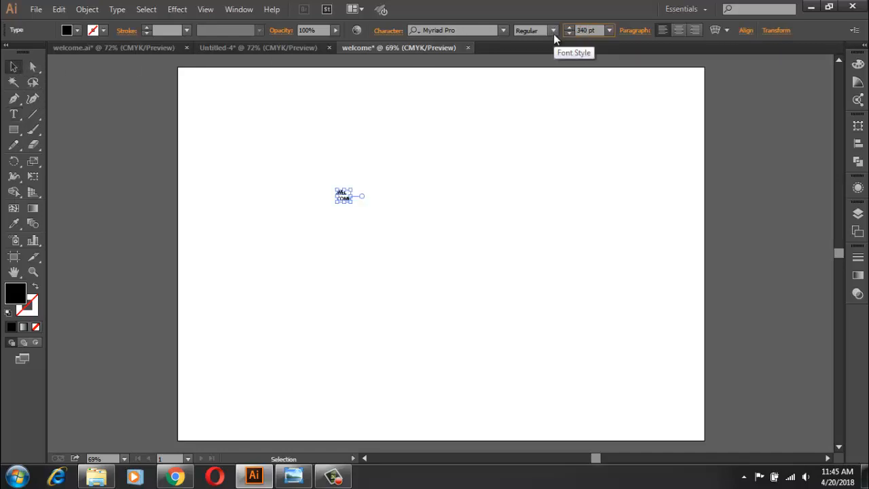
key("Return")
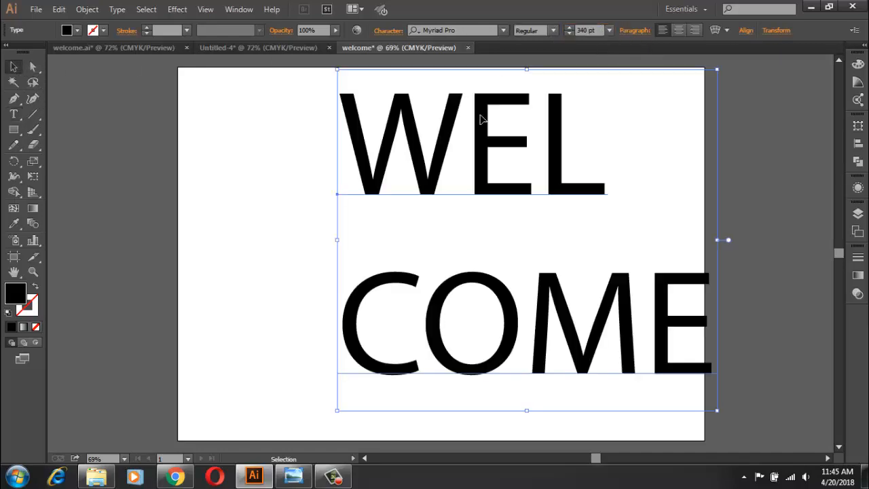
left_click_drag(479, 165, 405, 174)
Step: Set the WEL COME text's font to Roboto Condensed Bold
left_click(476, 30)
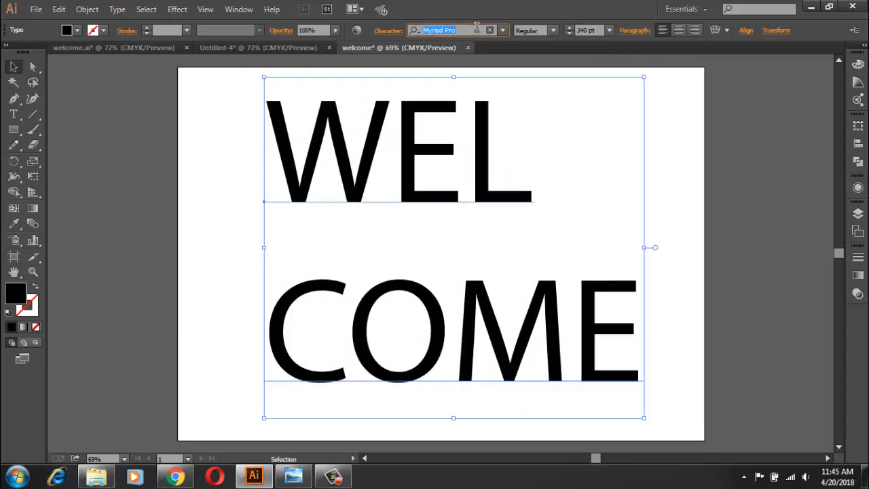
type("ROBO")
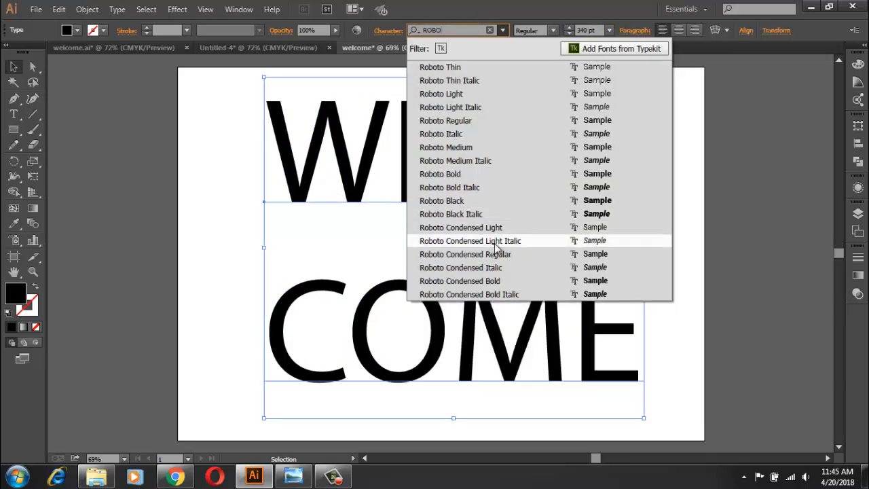
left_click(485, 281)
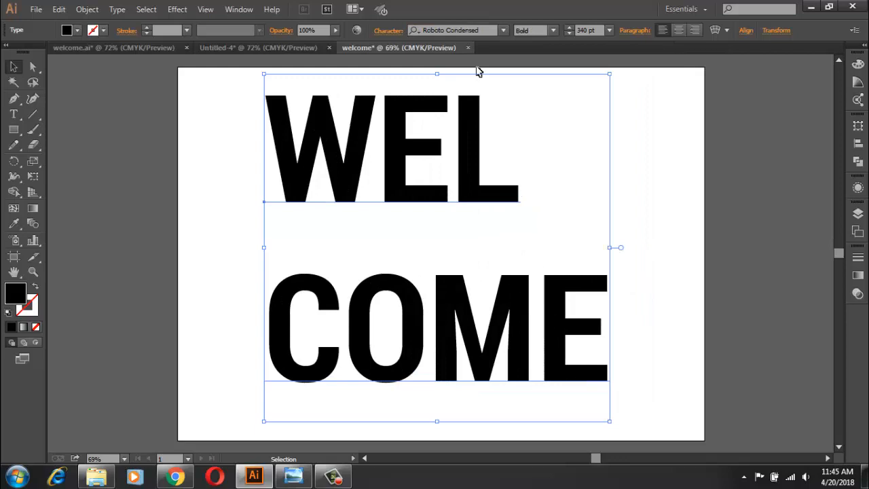
left_click(503, 30)
left_click(469, 296)
left_click(554, 30)
left_click(657, 185)
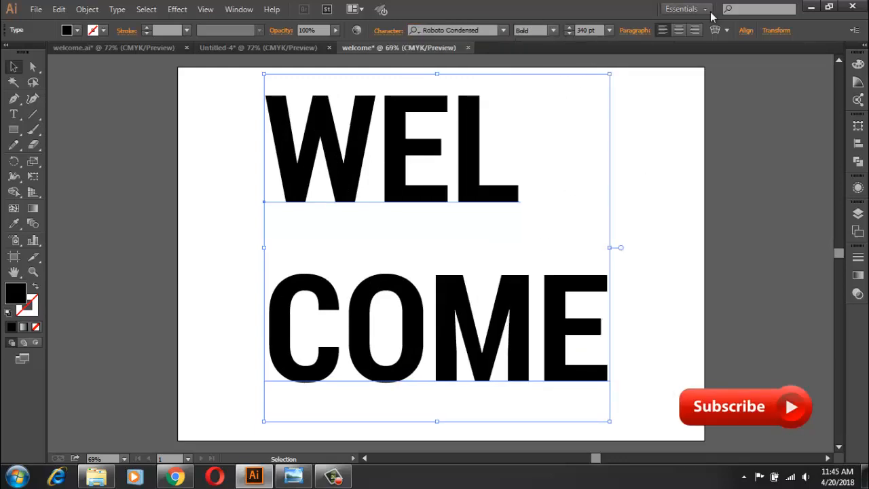
Step: Centre-align the two text lines and move the text to the middle of the artboard
left_click(678, 29)
left_click_drag(299, 161, 518, 183)
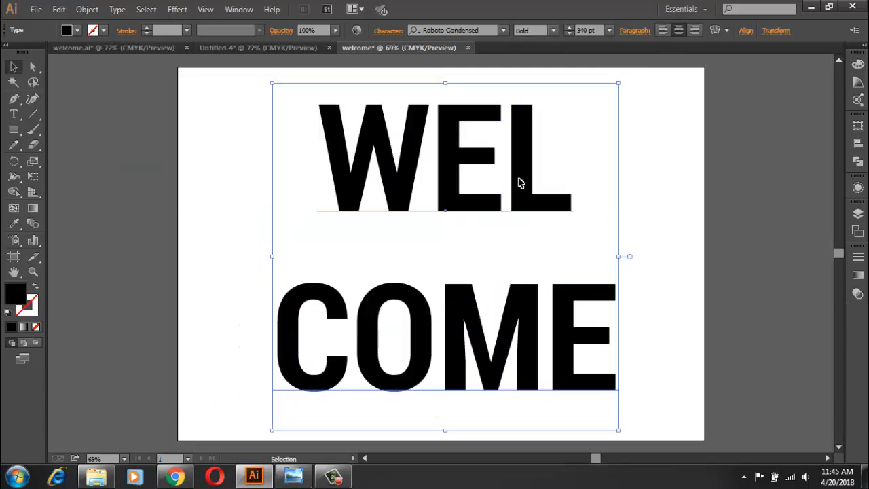
Step: Convert the WEL COME text to outlines, ungroup the letters and deselect them
right_click(524, 186)
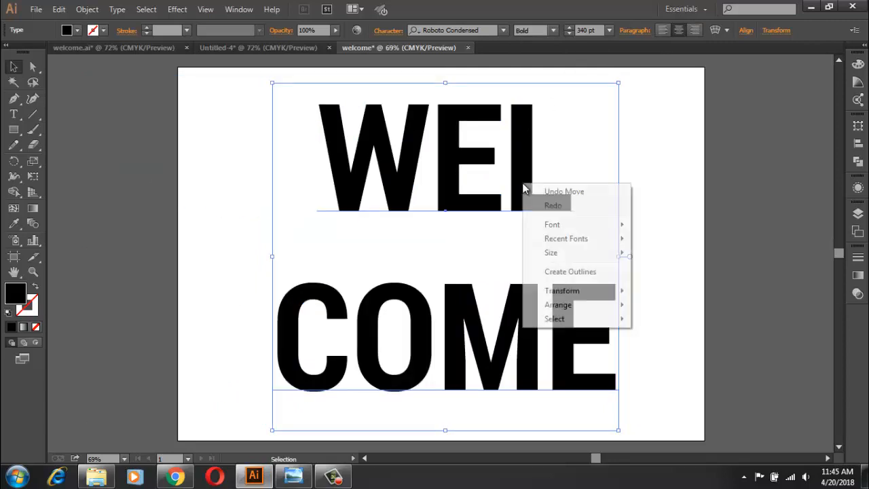
left_click(587, 274)
right_click(545, 242)
left_click(585, 317)
left_click(652, 305)
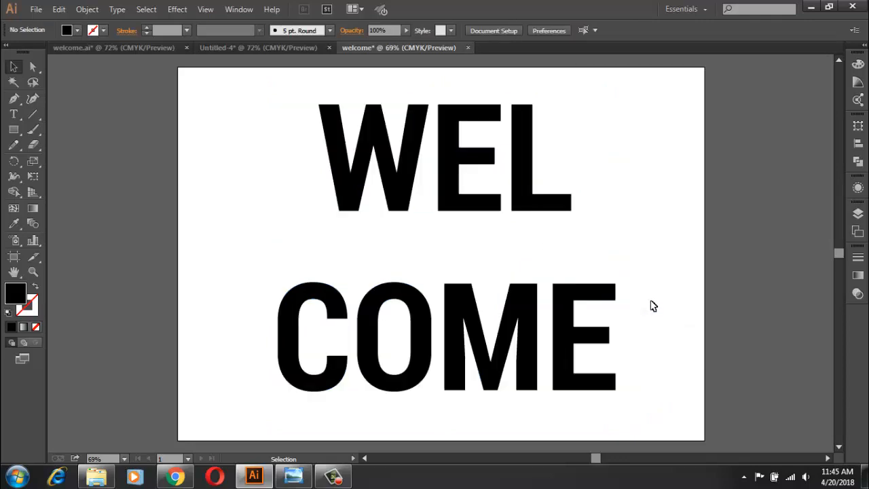
Step: Draw two rectangles, one covering WEL at about 926 by 280 pt and one covering COME at about 961 by 319 pt
left_click(13, 129)
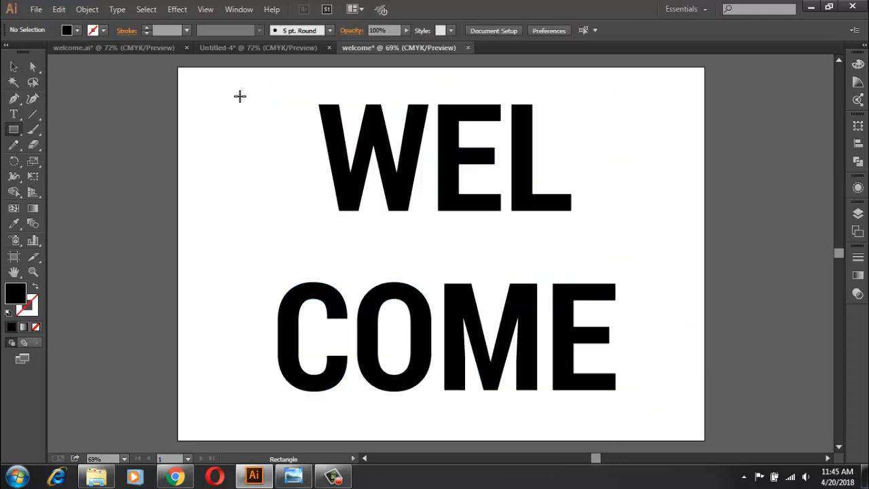
left_click_drag(240, 96, 646, 218)
mouse_move(234, 263)
left_mouse_down()
mouse_move(545, 373)
mouse_move(656, 401)
left_mouse_up()
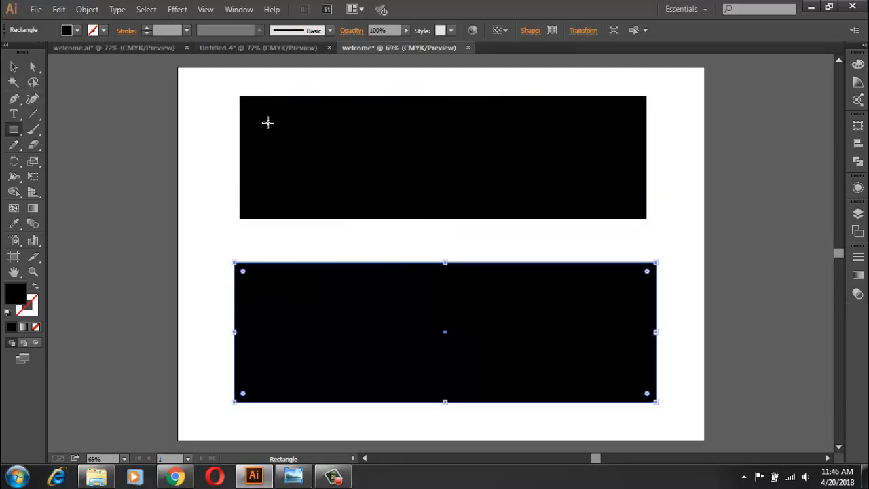
Step: Switch to Outline view and tighten the WEL rectangle's top and bottom edges to the letters, to about 245 pt high
left_click(205, 9)
left_click(248, 17)
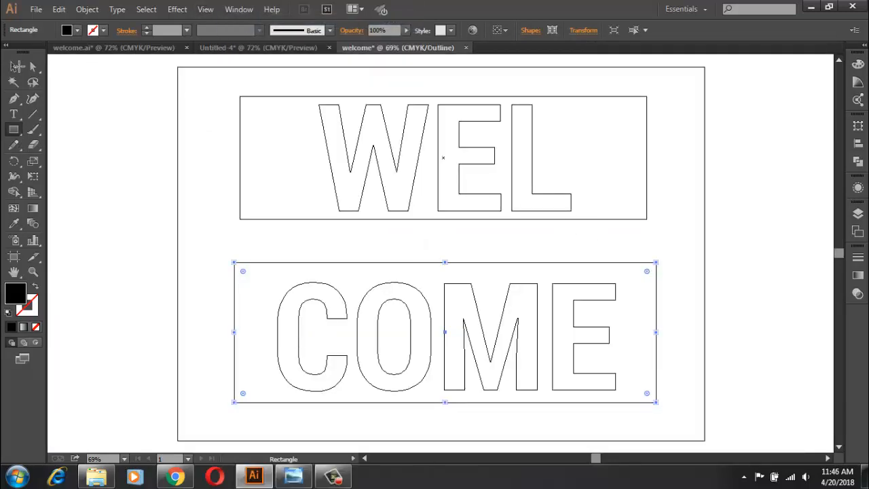
key("v")
left_click(460, 97)
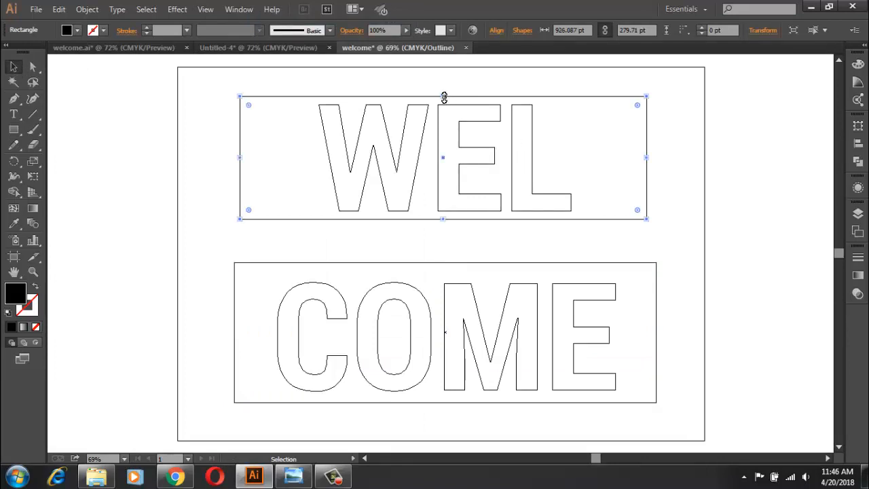
left_click_drag(444, 97, 444, 104)
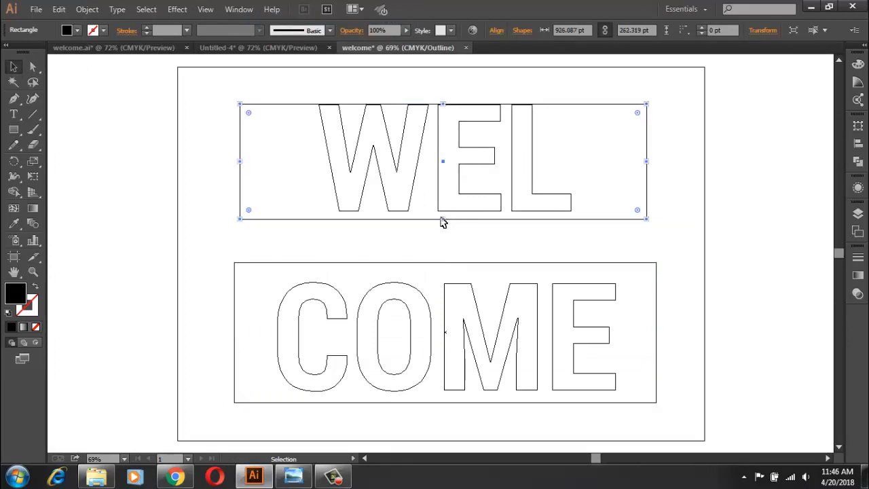
left_click(446, 223)
left_click(446, 220)
left_click_drag(446, 219, 469, 211)
Step: Fine-tune the WEL rectangle's top and bottom edges to meet the letter edges exactly, at about 241.7 pt high
scroll(417, 223, "up", 4)
scroll(417, 223, "up", 1)
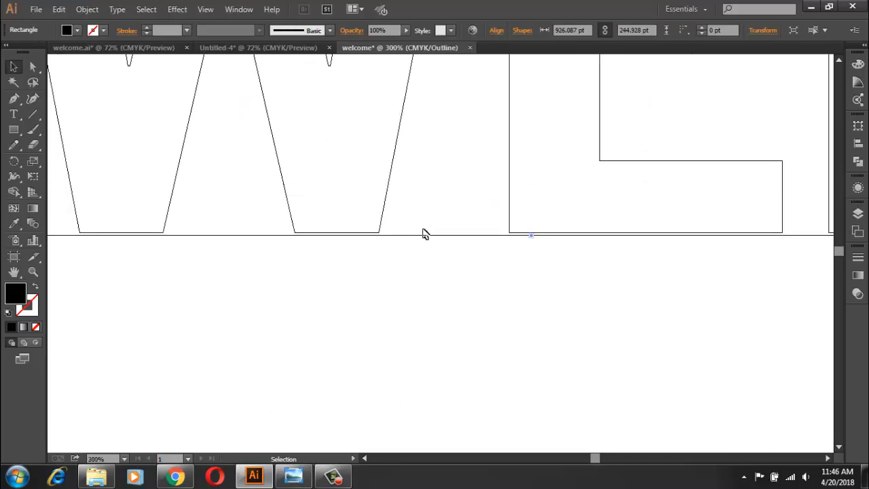
left_click_drag(534, 238, 545, 236)
scroll(520, 271, "up", 5)
scroll(520, 271, "up", 5)
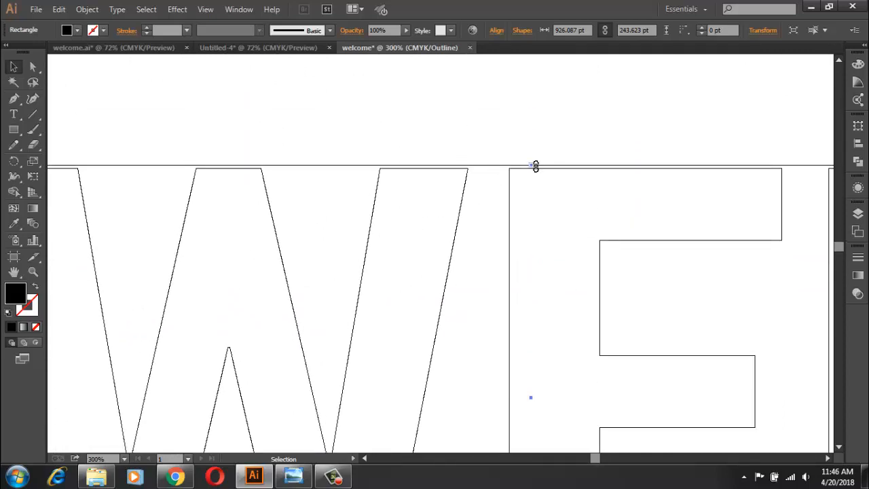
left_click_drag(533, 166, 524, 169)
scroll(500, 254, "down", 8)
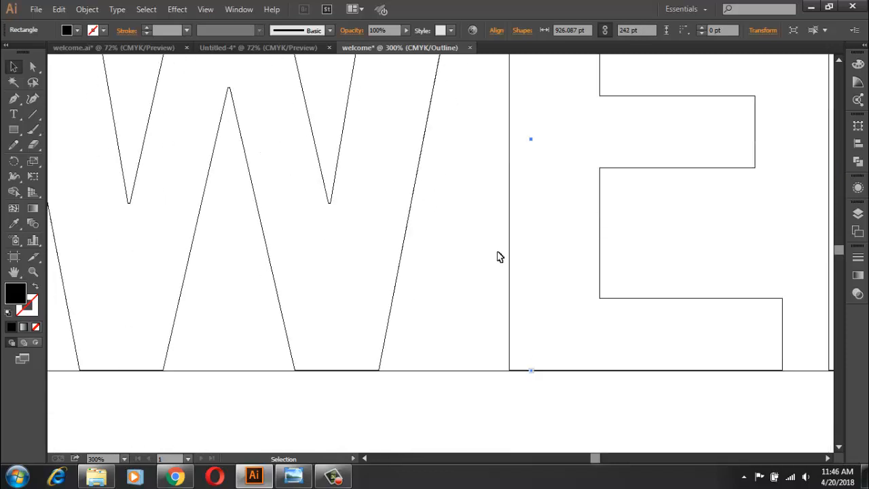
left_click_drag(530, 339, 535, 341)
scroll(520, 385, "down", 5)
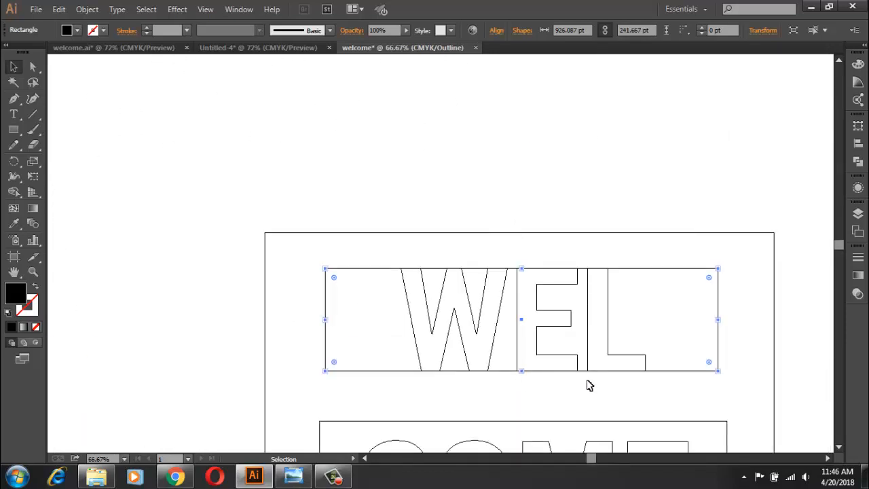
left_click_drag(588, 385, 531, 237)
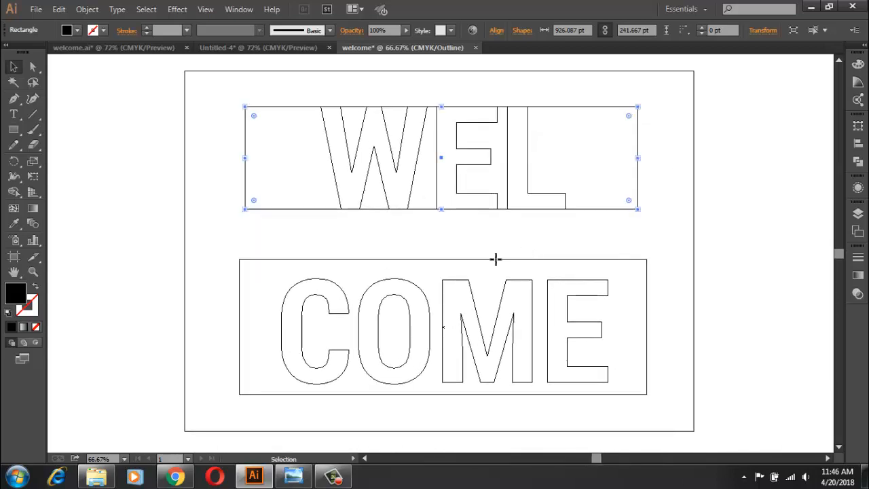
Step: Shrink the COME rectangle's top and bottom edges to line up with the letter M, at 242 pt high
left_click(495, 259)
scroll(463, 285, "up", 3)
left_click_drag(327, 204, 477, 130)
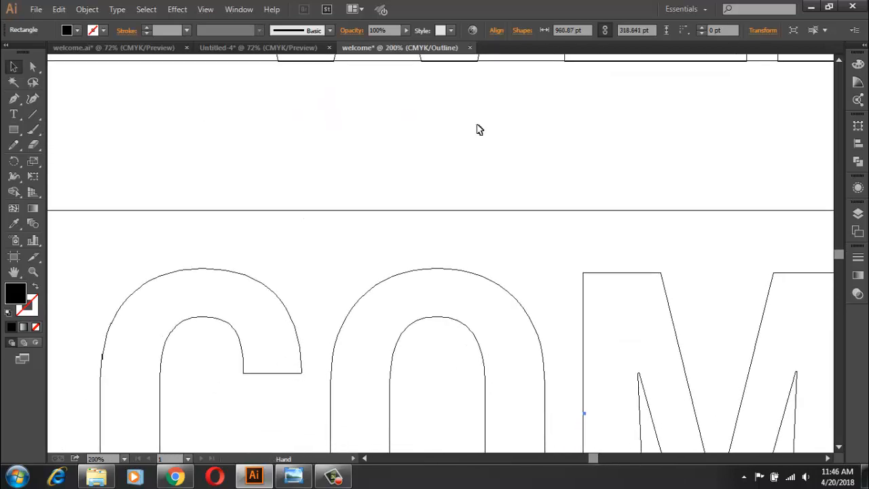
left_click_drag(588, 210, 597, 273)
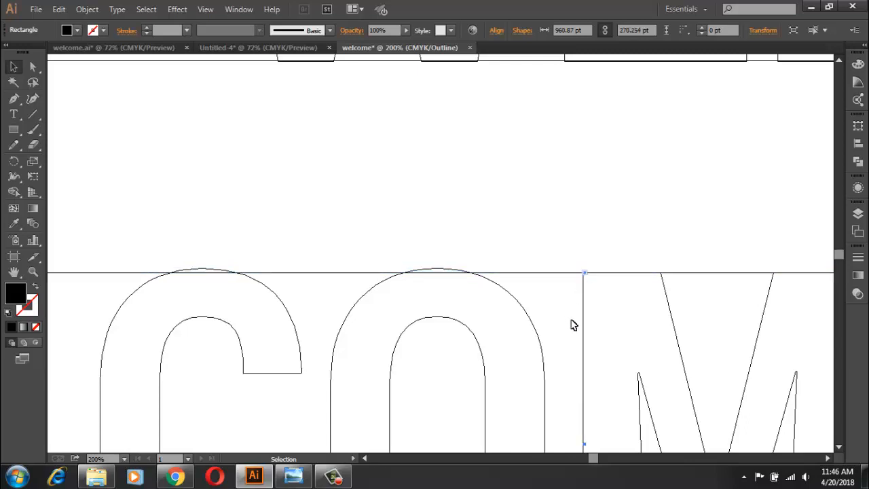
scroll(572, 324, "down", 5)
left_click_drag(585, 343, 659, 306)
scroll(653, 332, "down", 3)
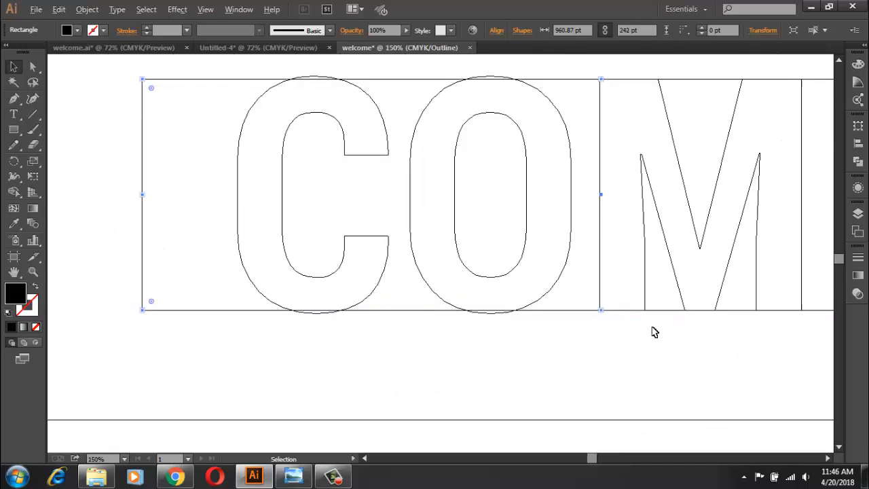
key("space")
left_click_drag(526, 183, 349, 247)
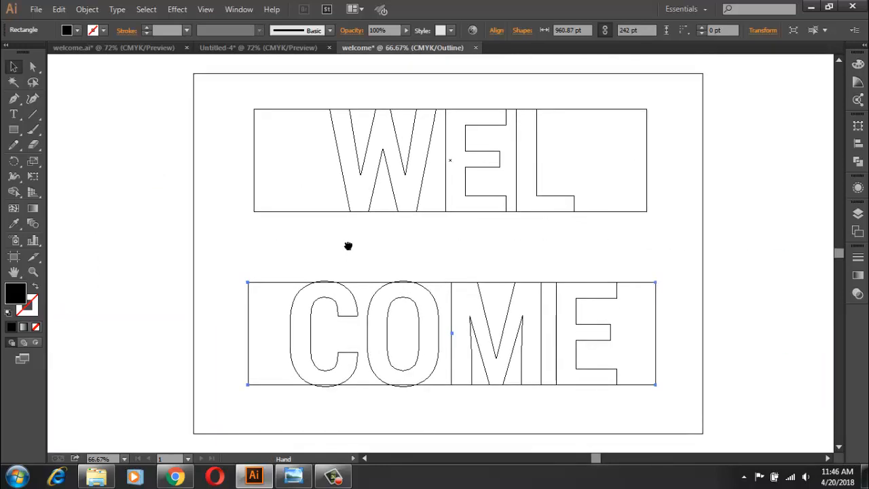
Step: Split the COME rectangle into a grid of 5 rows and 1 column with a 0 pt row gutter
left_click(92, 11)
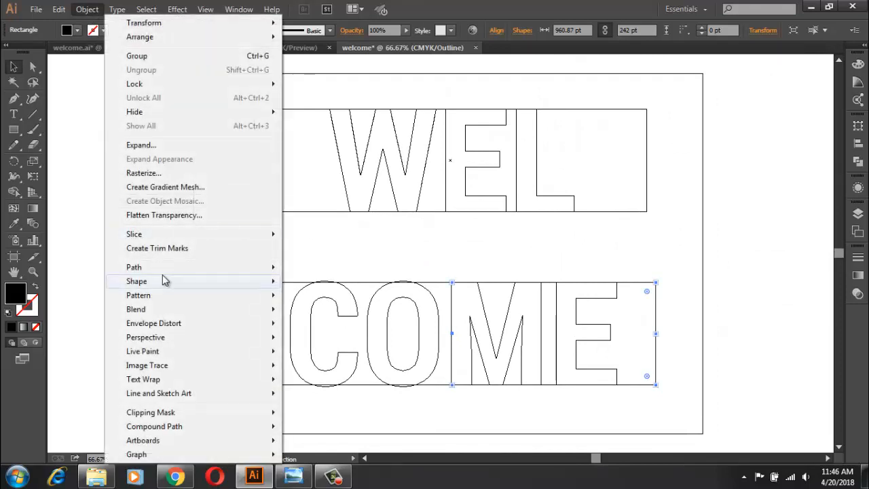
mouse_move(175, 267)
left_click(325, 394)
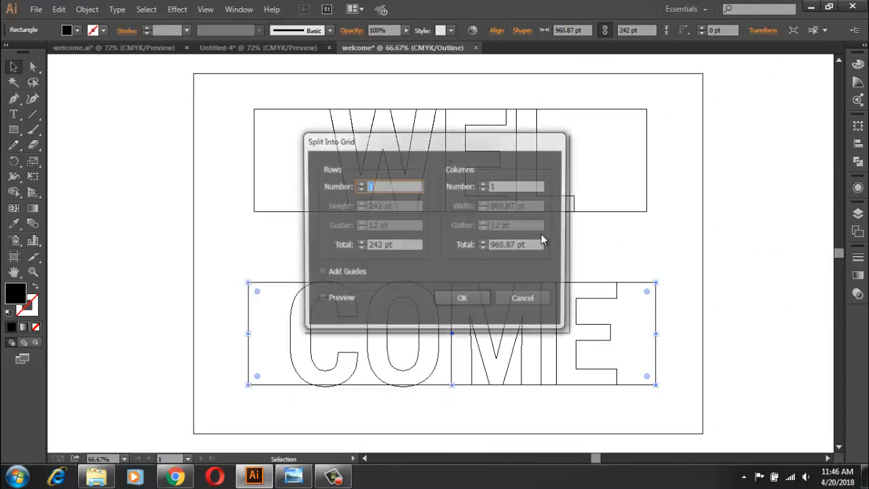
left_click(359, 183)
left_click(359, 183)
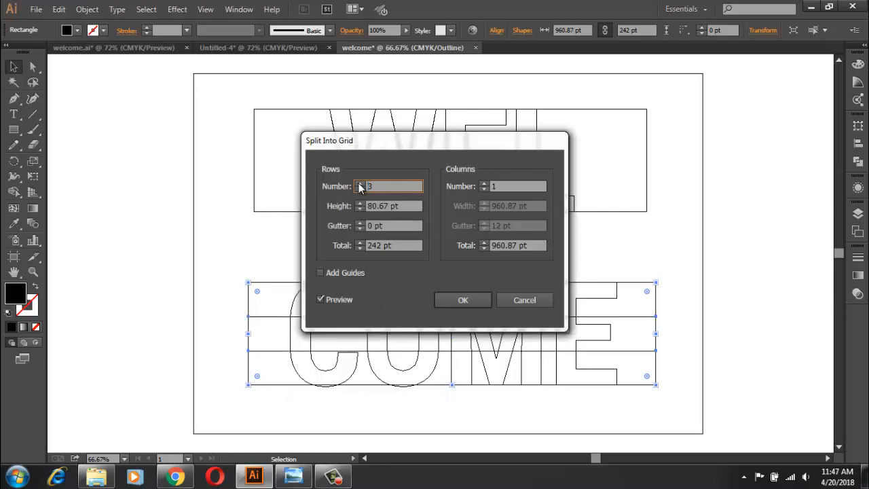
left_click(359, 183)
left_click(359, 184)
left_click_drag(396, 142, 585, 103)
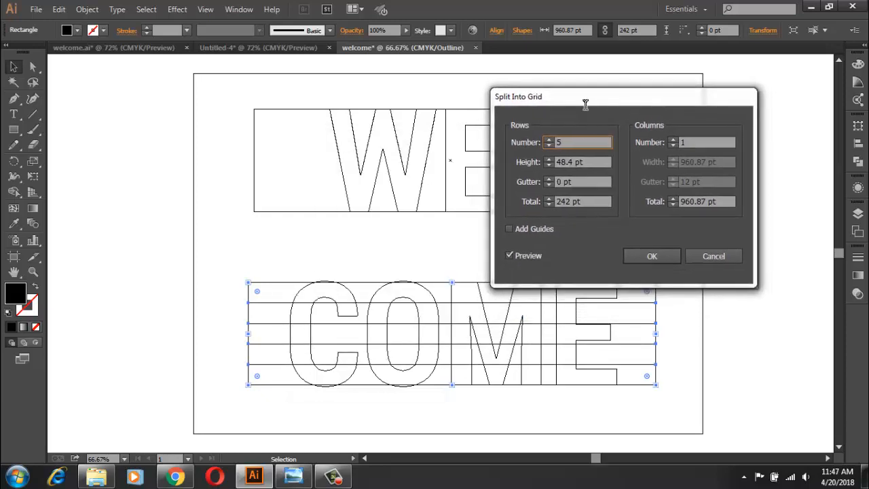
left_click(639, 256)
Step: Split the WEL rectangle into a grid of 5 rows and 1 column with a 0 pt row gutter
left_click(251, 173)
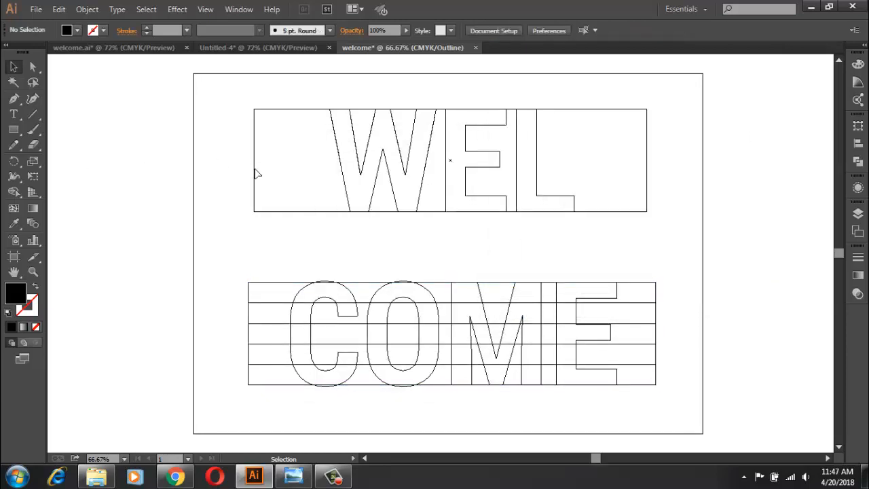
left_click(254, 173)
left_click(87, 9)
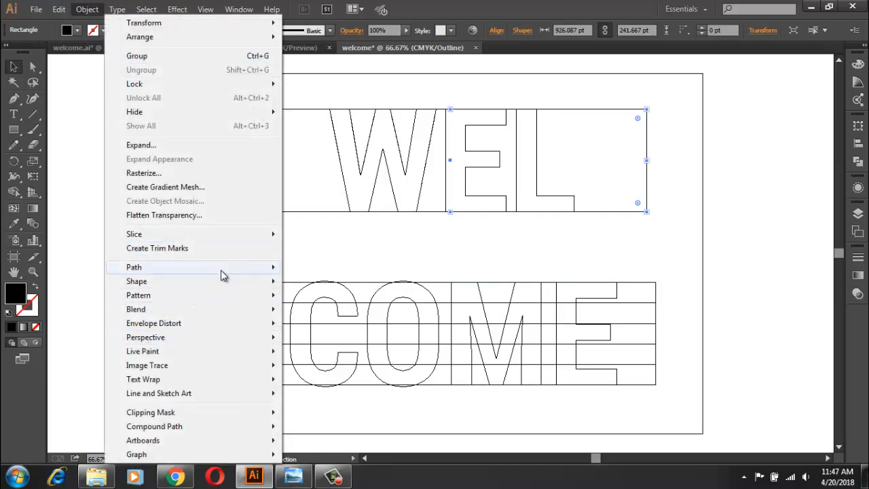
mouse_move(224, 268)
left_click(383, 447)
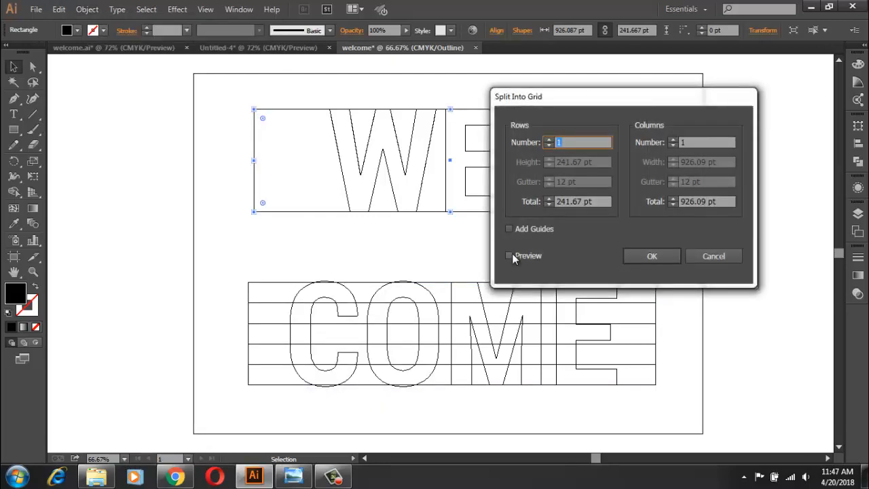
left_click(510, 255)
left_click(549, 139)
left_click(549, 139)
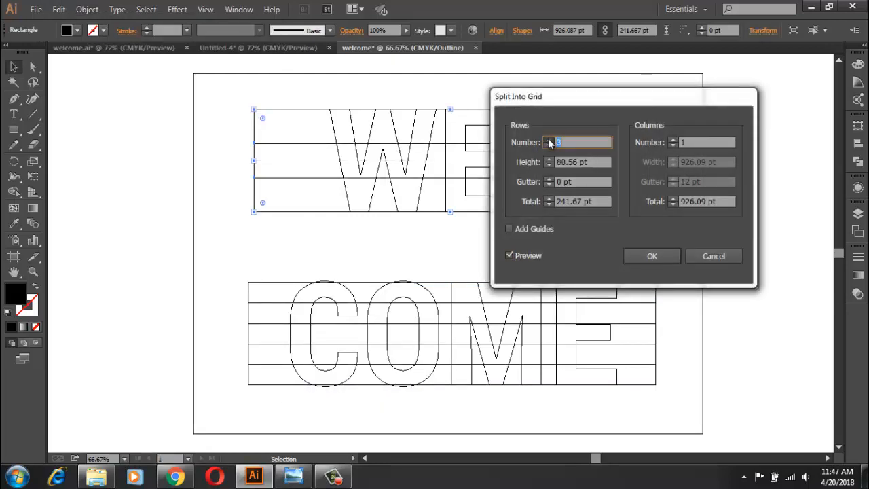
left_click(549, 138)
left_click(549, 138)
left_click(631, 255)
left_click(599, 238)
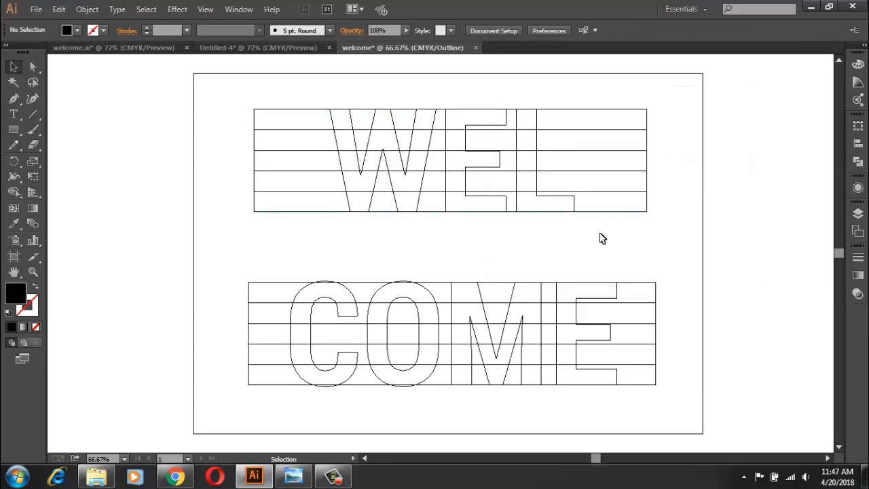
Step: Divide the WEL letters with their row rectangles using Pathfinder Divide, and do the same for COME
left_click_drag(618, 237, 246, 87)
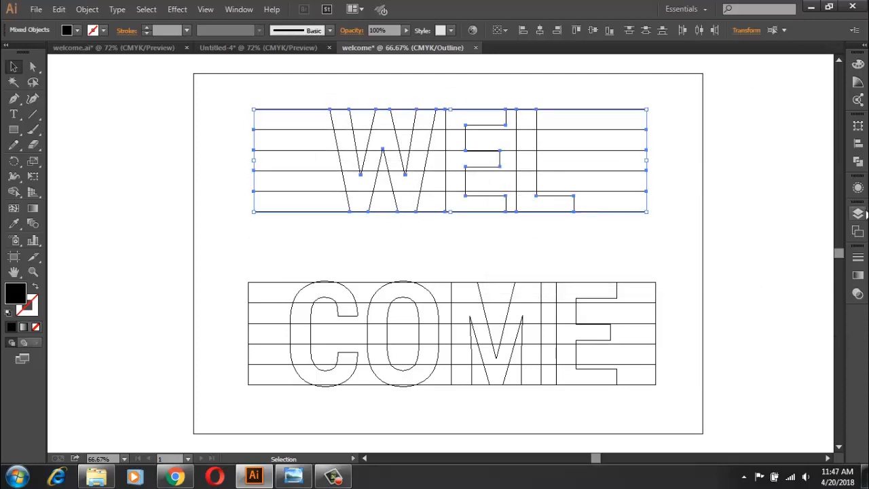
left_click(858, 164)
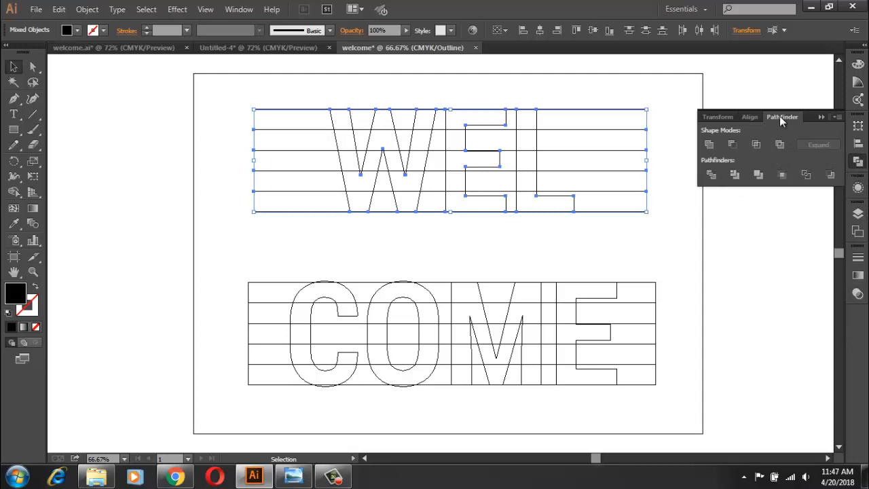
left_click(711, 176)
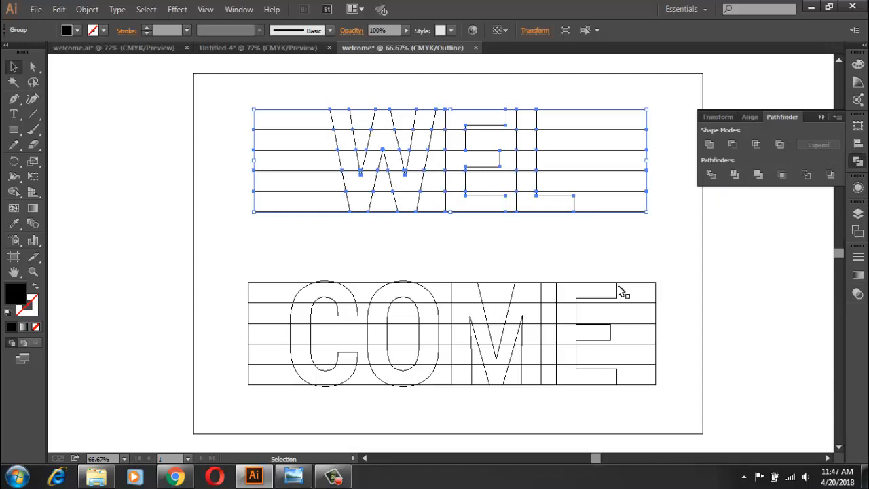
left_click_drag(684, 265, 201, 403)
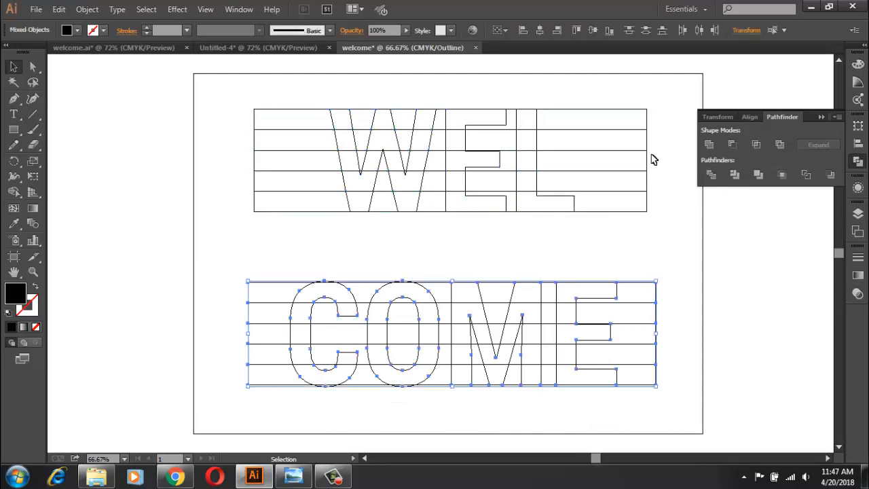
left_click(710, 175)
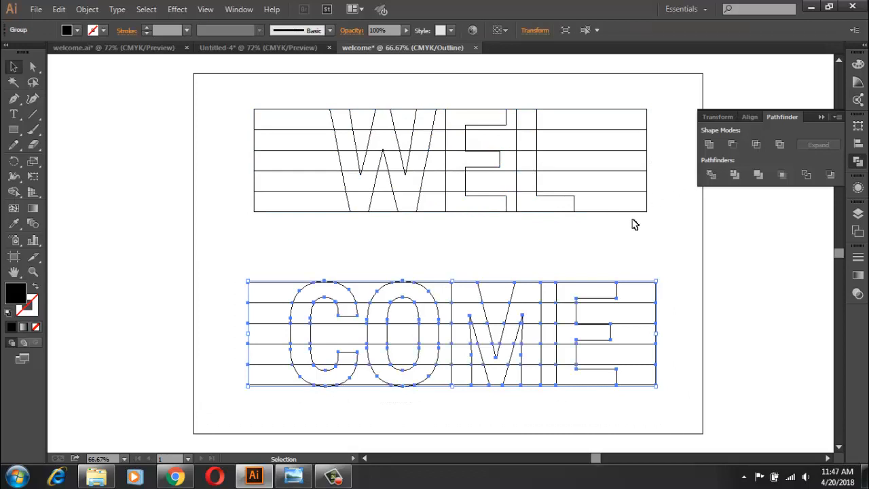
Step: Ungroup the divided WEL and COME artwork into separate pieces
left_click(643, 236)
left_click(359, 125)
left_click(588, 212)
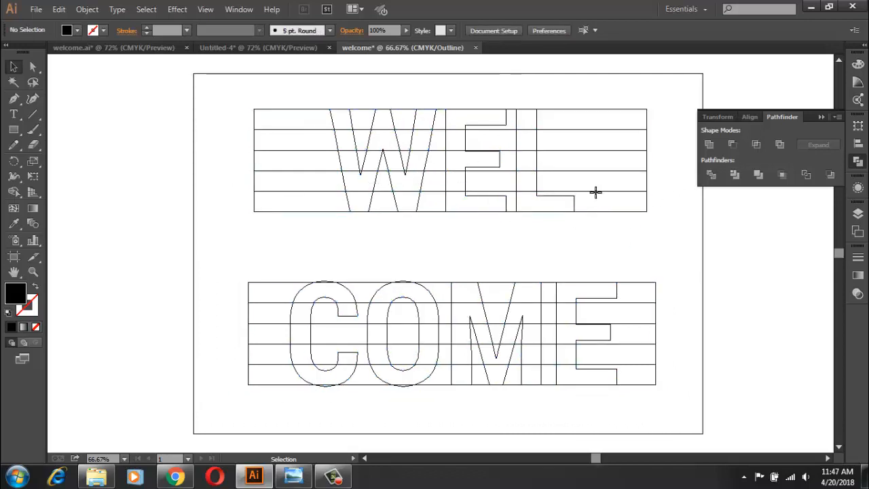
right_click(595, 193)
left_click(634, 268)
left_click(629, 287)
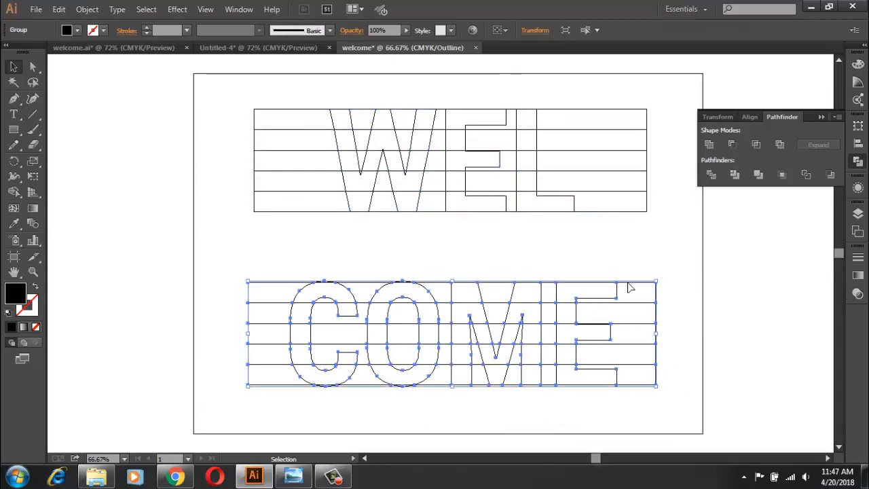
right_click(629, 287)
left_click(677, 360)
left_click(698, 355)
Step: Delete the leftover background pieces to the right of the L and to the left of the W
left_click(643, 210)
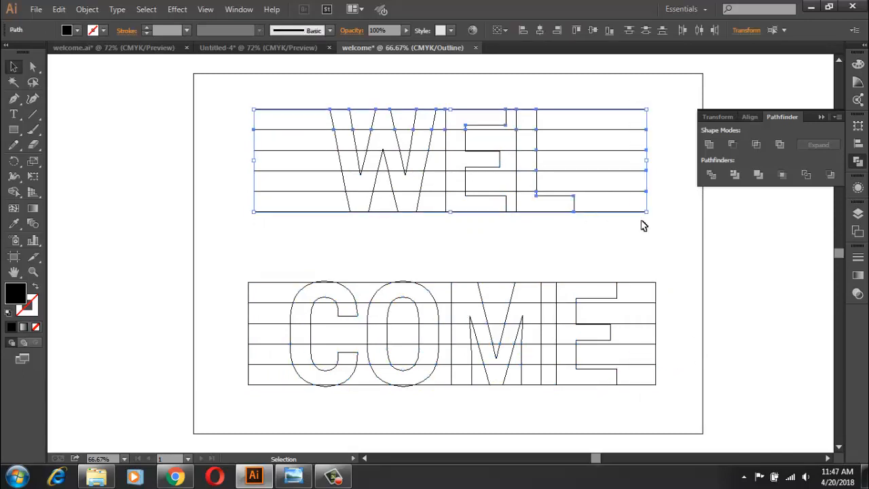
key("Delete")
left_click(821, 117)
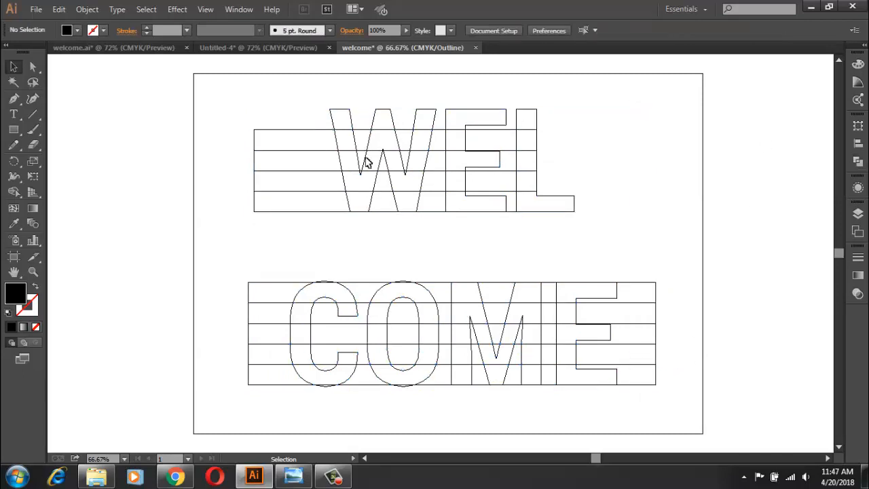
left_click_drag(251, 103, 314, 221)
key("Delete")
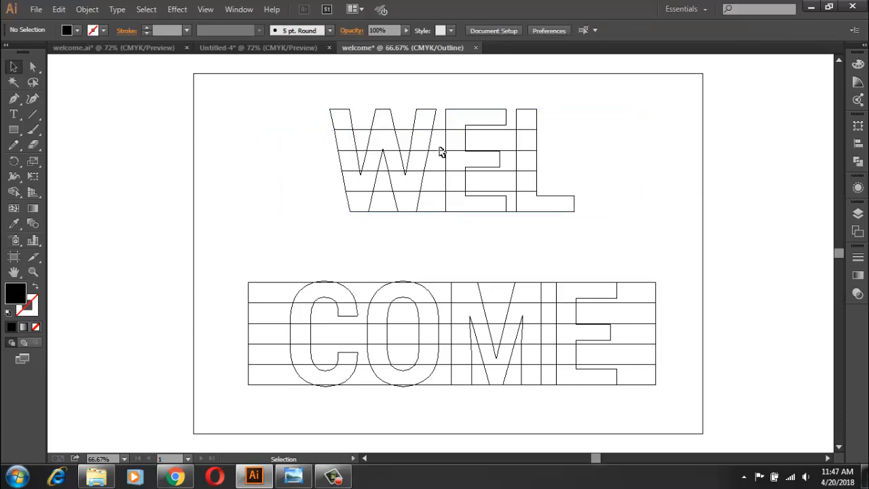
Step: Delete the background pieces between the W and E and between the E and L
left_click_drag(441, 130, 437, 235)
key("Delete")
left_click_drag(515, 168, 512, 232)
key("Delete")
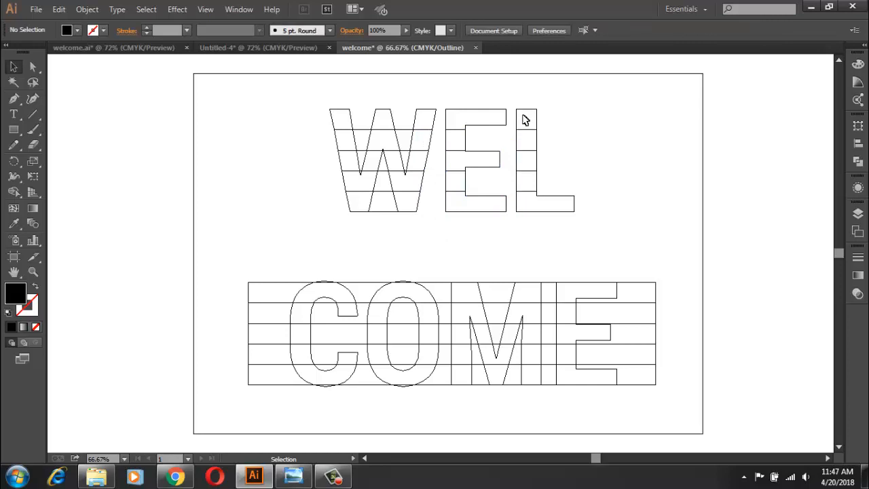
Step: Delete the background pieces inside the W's two upper openings and its lower opening
scroll(490, 235, "up", 3)
left_click_drag(486, 235, 548, 450)
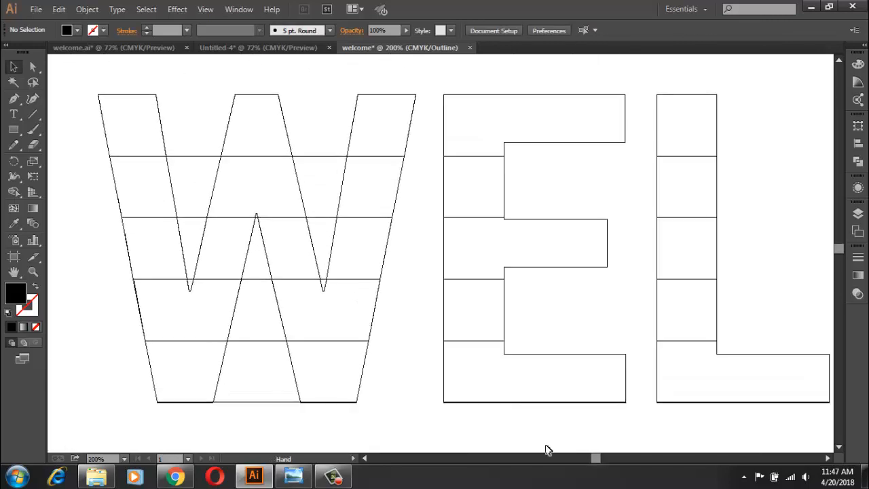
mouse_move(332, 129)
left_mouse_down()
mouse_move(325, 275)
mouse_move(322, 270)
left_mouse_up()
key("Delete")
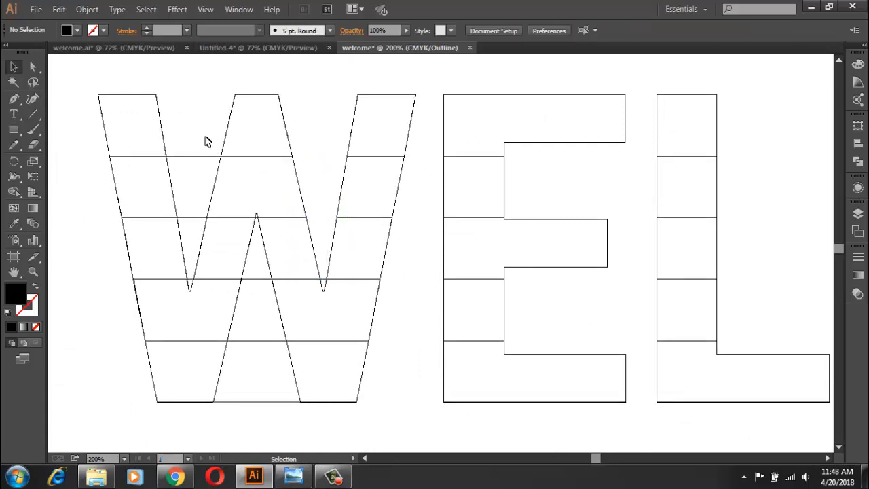
mouse_move(205, 136)
left_mouse_down()
mouse_move(193, 270)
mouse_move(180, 220)
left_mouse_up()
key("Delete")
left_click_drag(259, 391, 262, 296)
key("Delete")
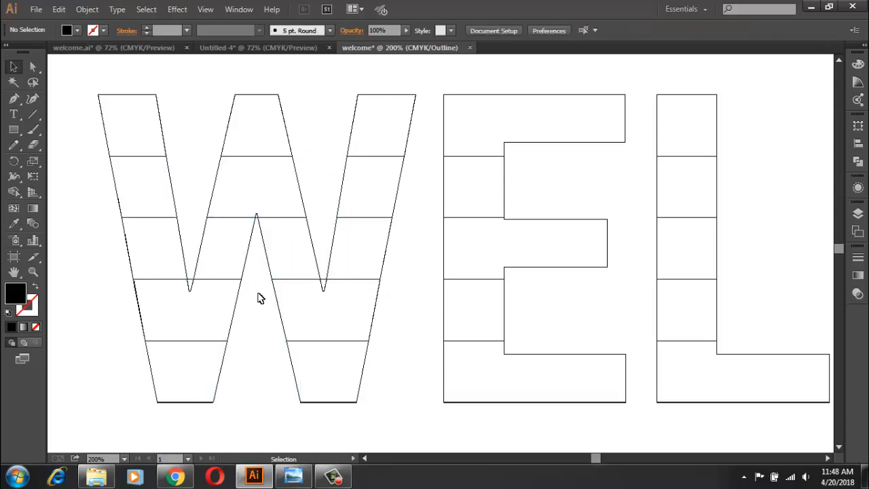
Step: Delete the small leftover background slivers at the narrow inner points of the W
left_click(189, 279)
key("Delete")
left_click(324, 280)
left_click(257, 218)
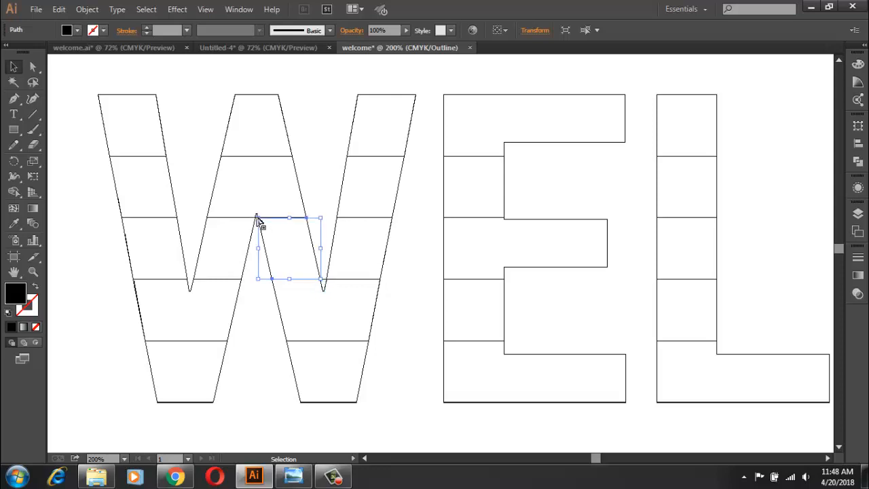
key("Delete")
scroll(257, 254, "up", 4)
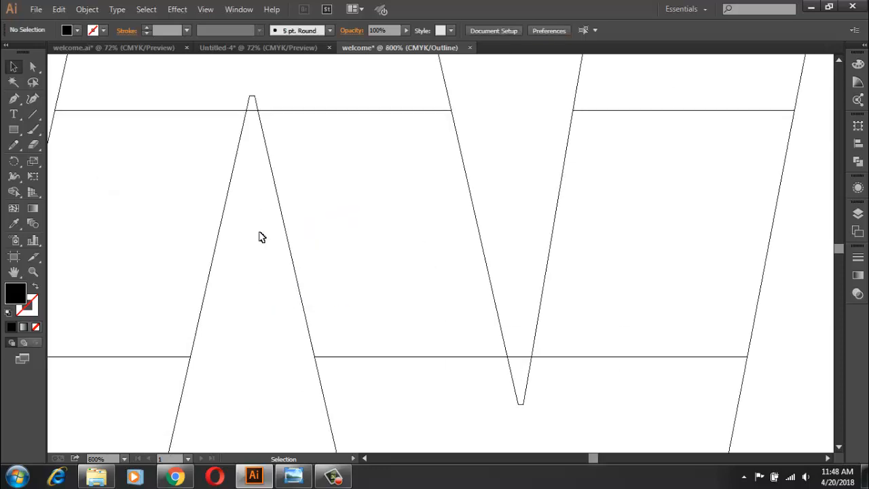
left_click(252, 111)
key("Delete")
left_click(339, 478)
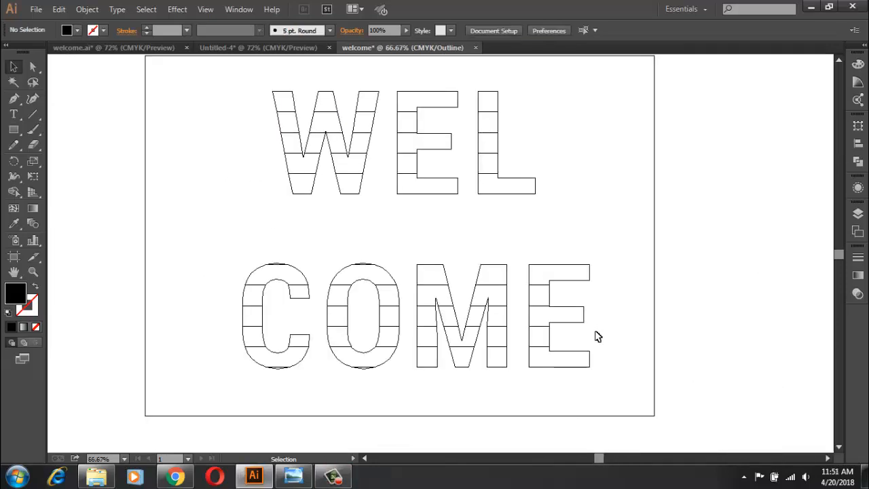
Step: Ungroup the sliced letter C of COME
scroll(353, 210, "up", 1)
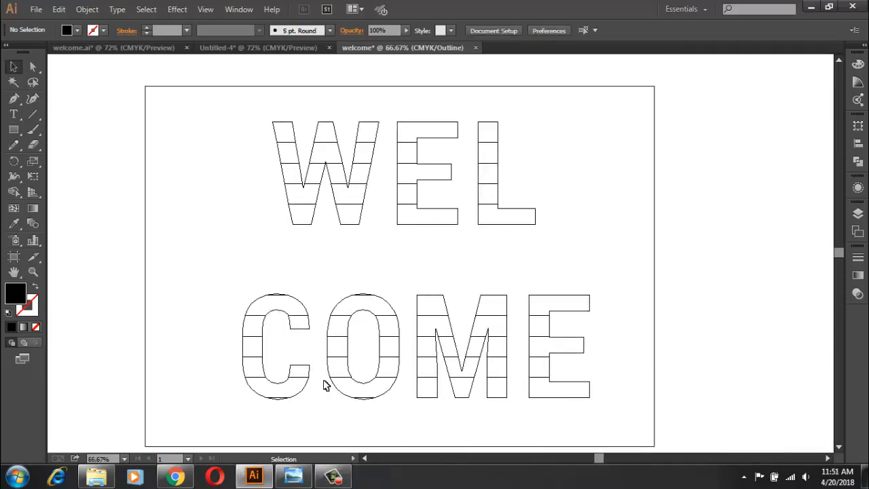
scroll(289, 405, "up", 5)
mouse_move(277, 407)
left_mouse_down()
mouse_move(240, 362)
mouse_move(244, 372)
left_mouse_up()
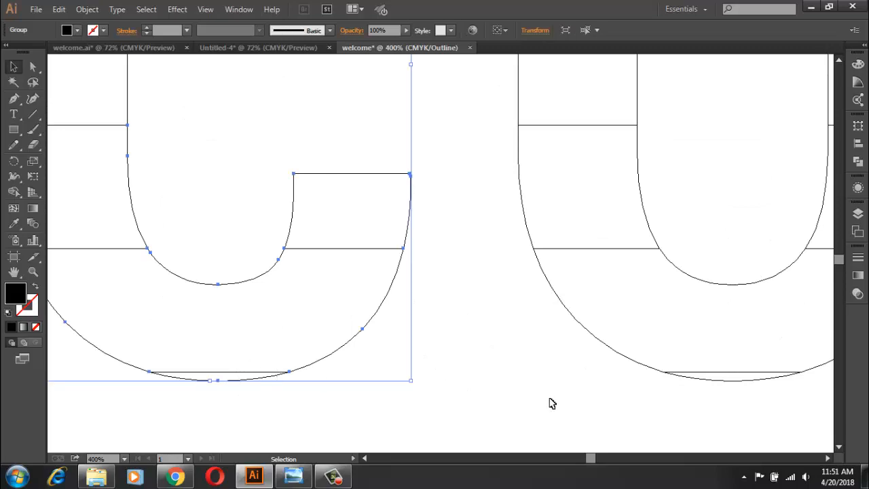
left_click(693, 372)
scroll(566, 397, "up", 10)
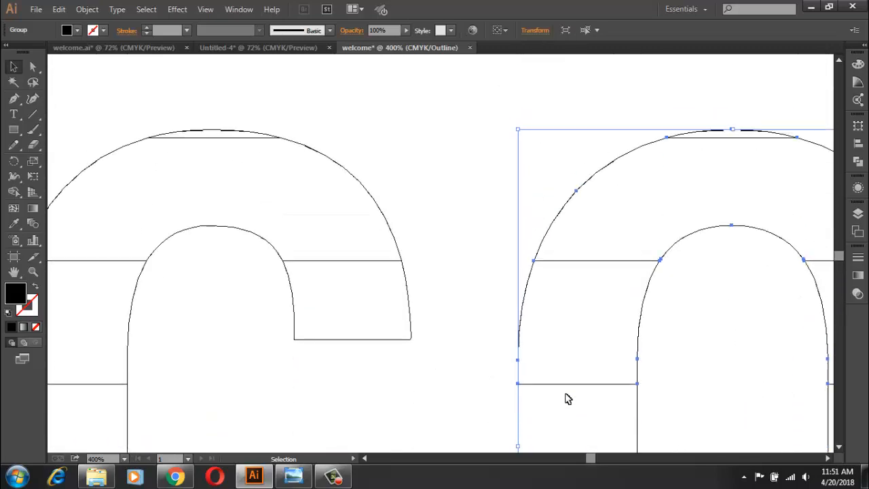
left_click(408, 159)
left_click(217, 135)
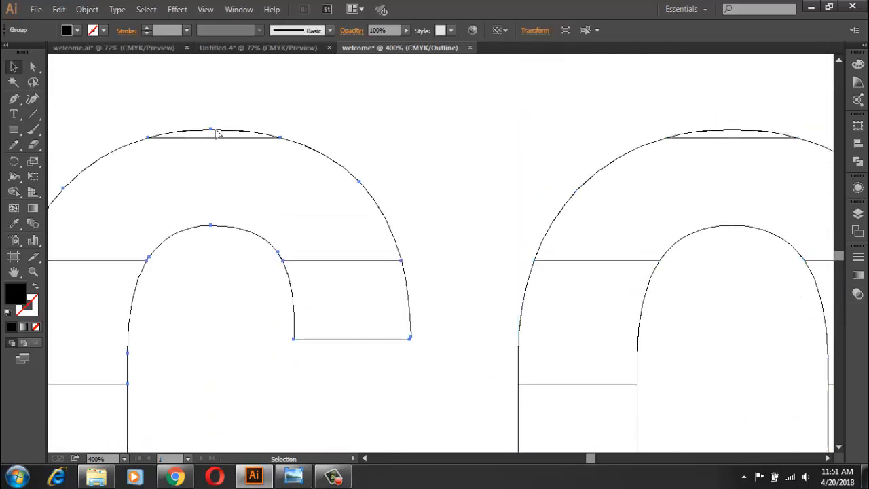
right_click(276, 161)
left_click(316, 231)
left_click(546, 231)
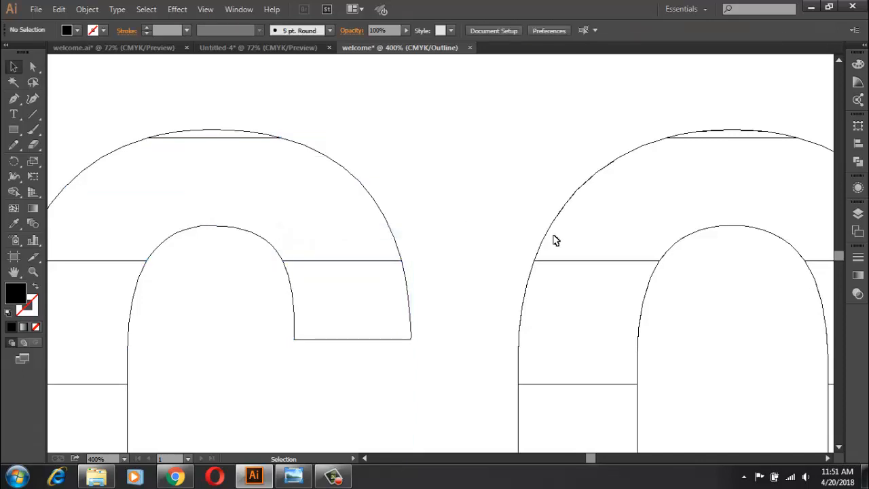
Step: Ungroup the sliced letter O of COME
right_click(554, 237)
left_click(504, 156)
left_click_drag(523, 139, 613, 254)
right_click(593, 211)
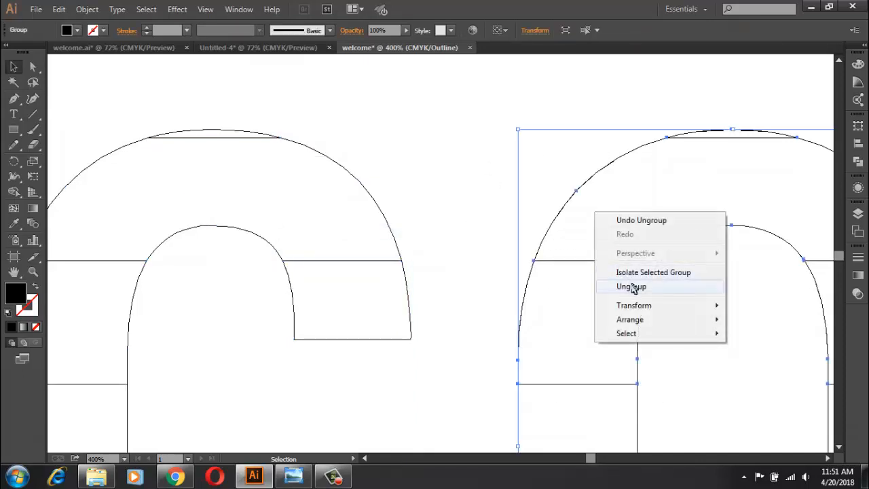
left_click(631, 287)
left_click(479, 201)
Step: Merge the thin cap at the top of the C into its top row piece with the Shape Builder tool
left_click_drag(210, 118, 265, 169)
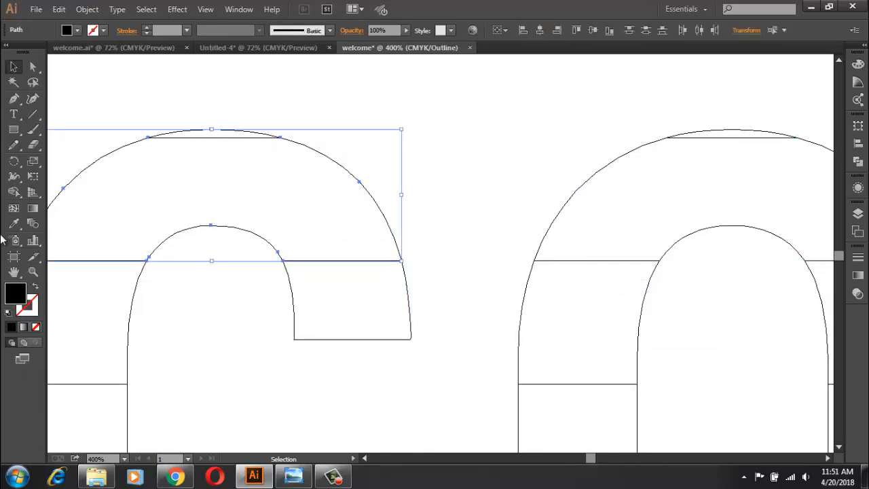
left_click(14, 191)
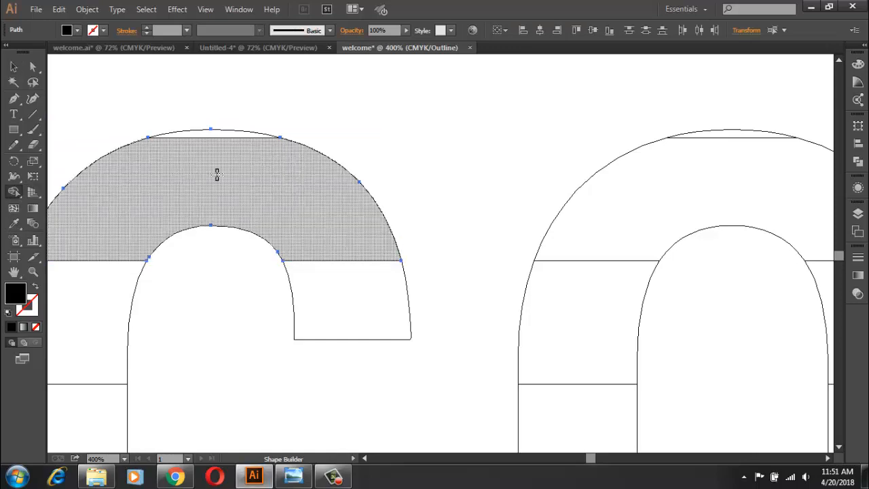
left_click_drag(217, 174, 213, 134)
left_click(14, 67)
left_click(269, 116)
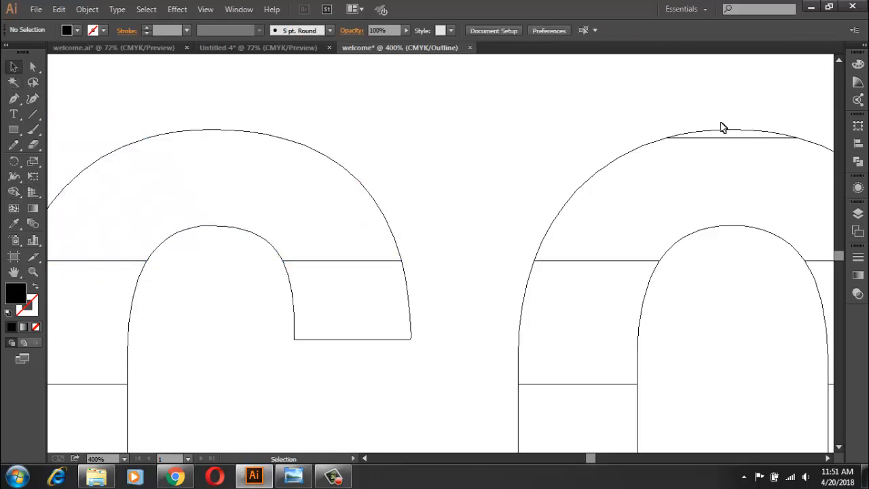
Step: Merge the thin cap at the top of the O into its top row piece with the Shape Builder tool
mouse_move(722, 127)
left_mouse_down()
mouse_move(756, 180)
mouse_move(737, 139)
mouse_move(679, 133)
left_mouse_up()
left_click(14, 191)
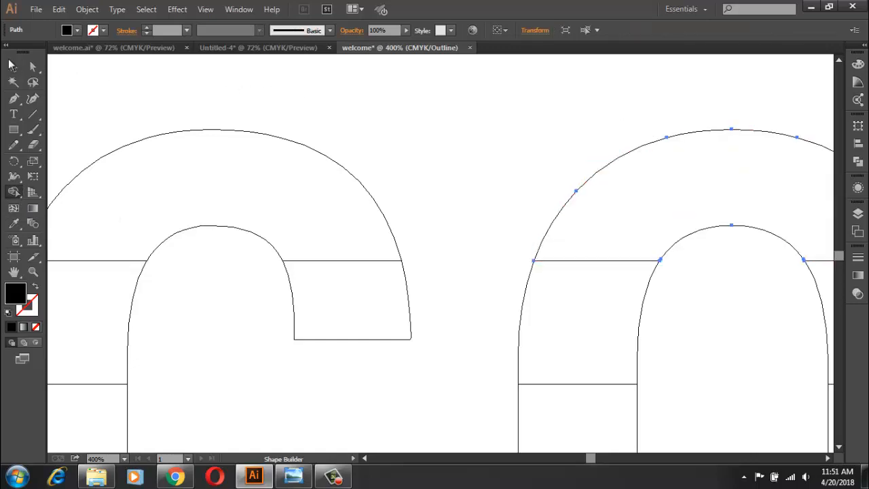
left_click(11, 65)
left_click(88, 89)
Step: Merge the thin sliver at the bottom of the C into its bottom row piece with the Shape Builder tool
scroll(107, 126, "down", 8)
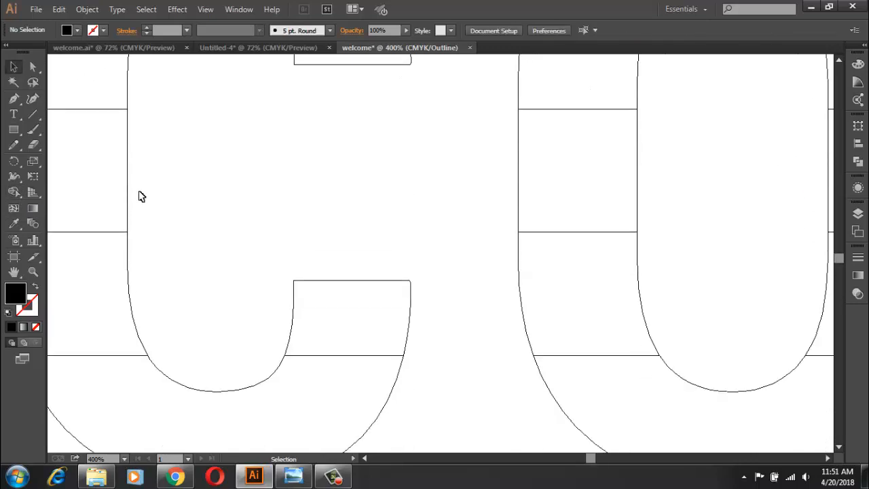
scroll(138, 196, "down", 5)
left_click_drag(251, 353, 212, 298)
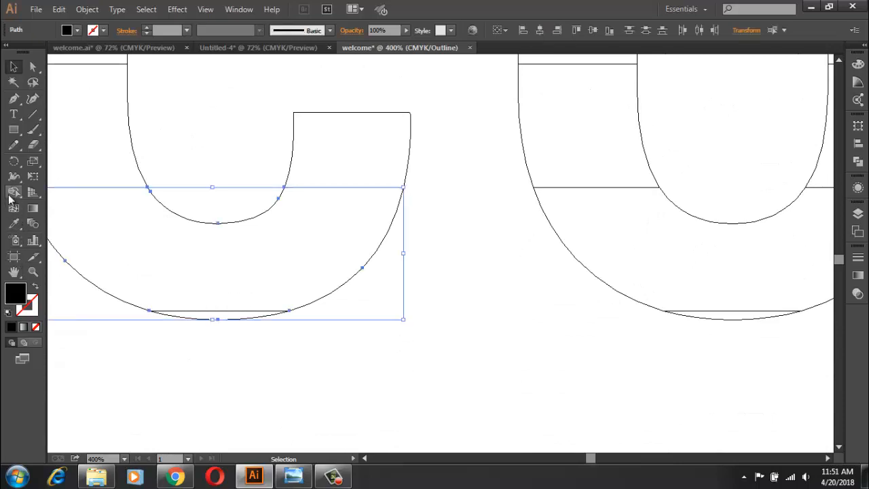
left_click(13, 192)
left_click_drag(163, 277, 214, 315)
key("v")
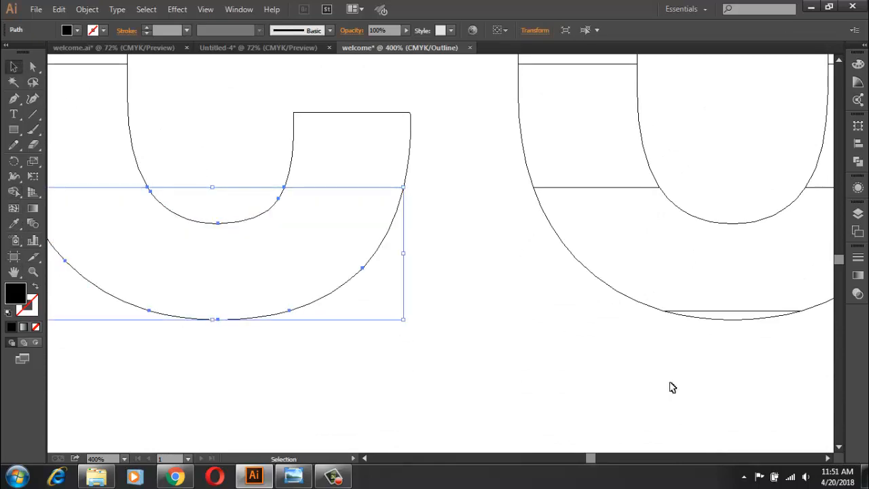
Step: Merge the thin sliver at the bottom of the O into its bottom row piece with the Shape Builder tool
left_click_drag(753, 353, 711, 279)
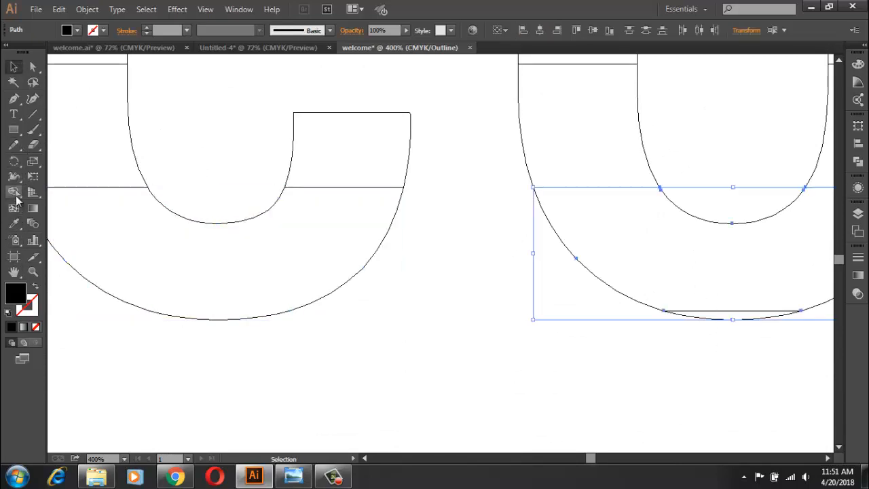
left_click(13, 192)
left_click_drag(626, 283, 730, 317)
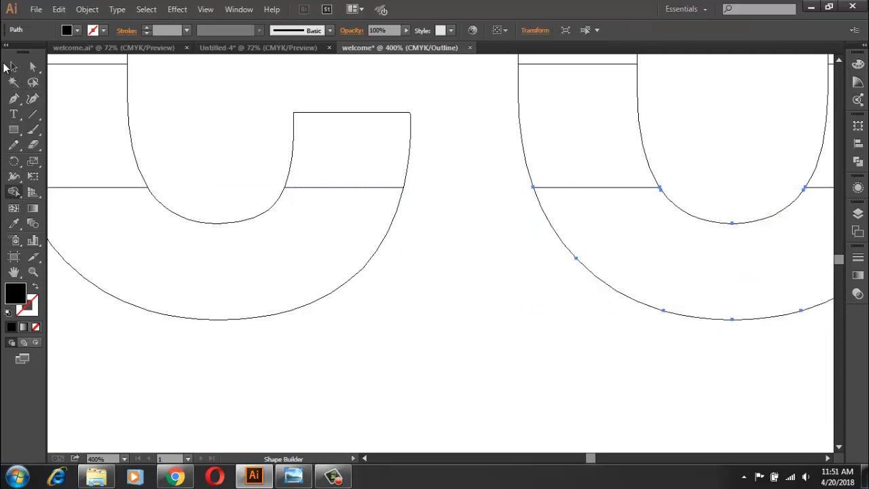
left_click(10, 66)
left_click(339, 395)
key("ctrl+0")
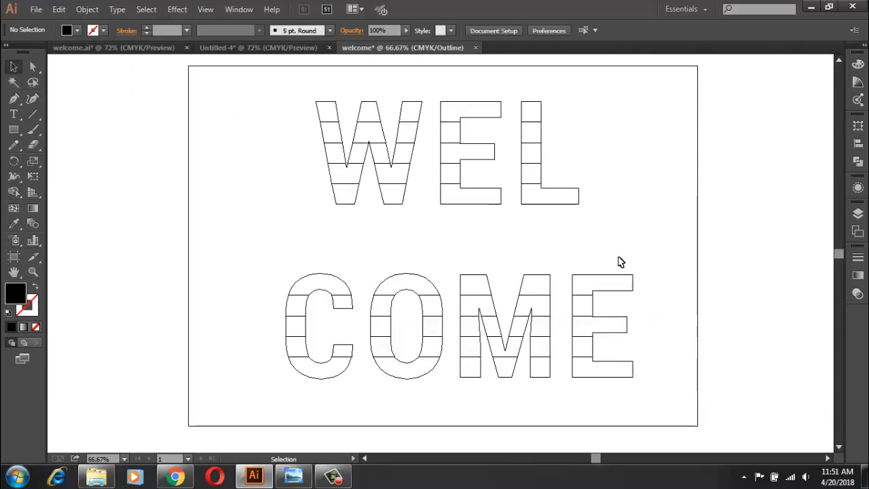
Step: Ungroup the sliced letters M and E of COME
left_click(543, 370)
right_click(543, 370)
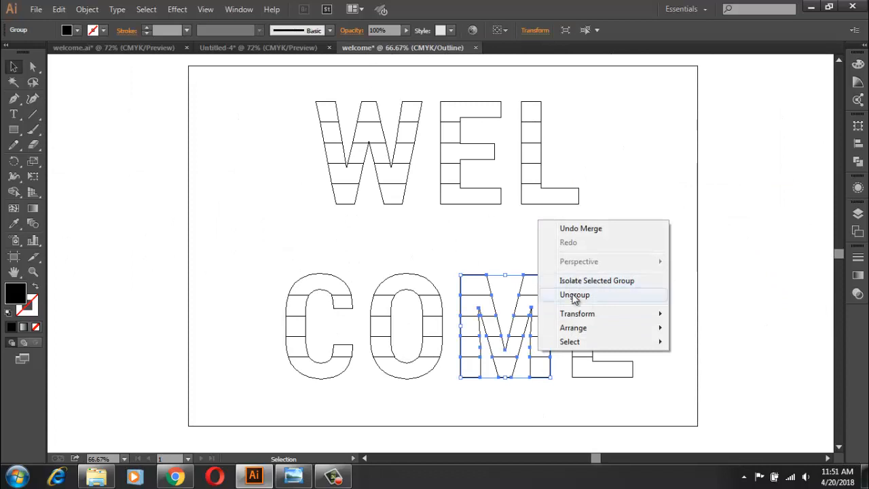
left_click(568, 296)
left_click(616, 343)
right_click(606, 312)
left_click(628, 383)
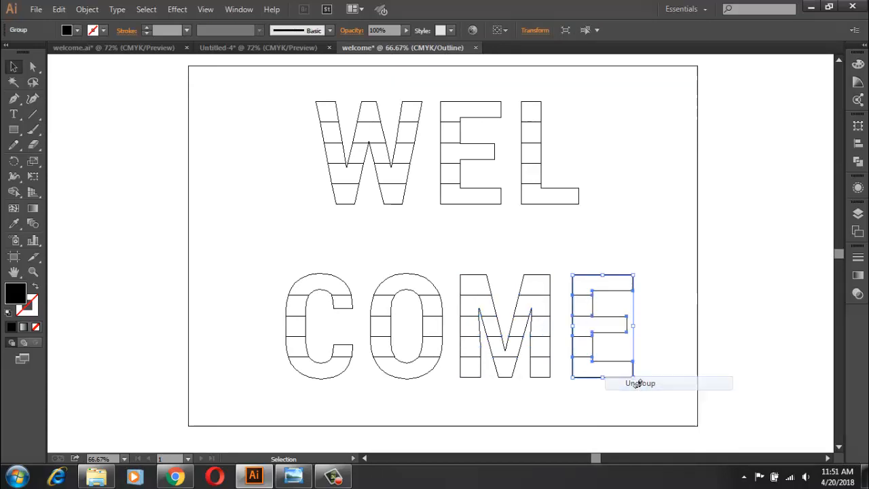
left_click(495, 394)
Step: Group all pieces in the top row of COME
left_click_drag(269, 258, 623, 288)
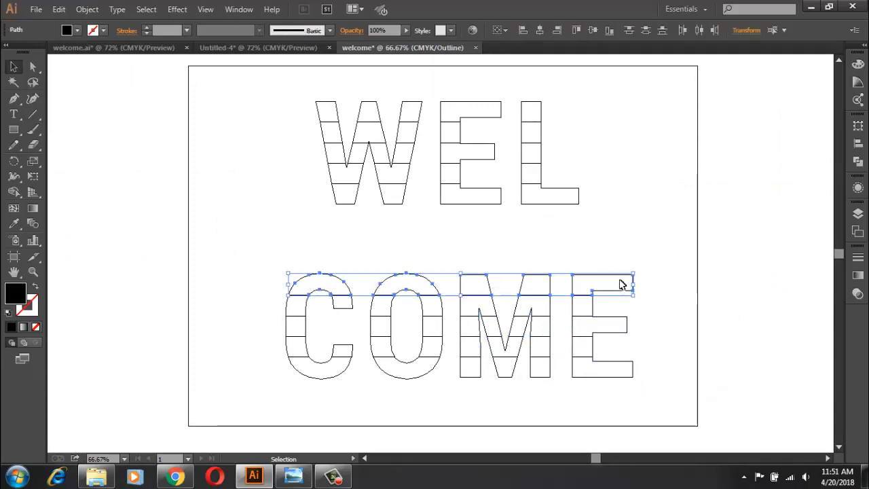
right_click(621, 289)
left_click(668, 155)
left_click(276, 310)
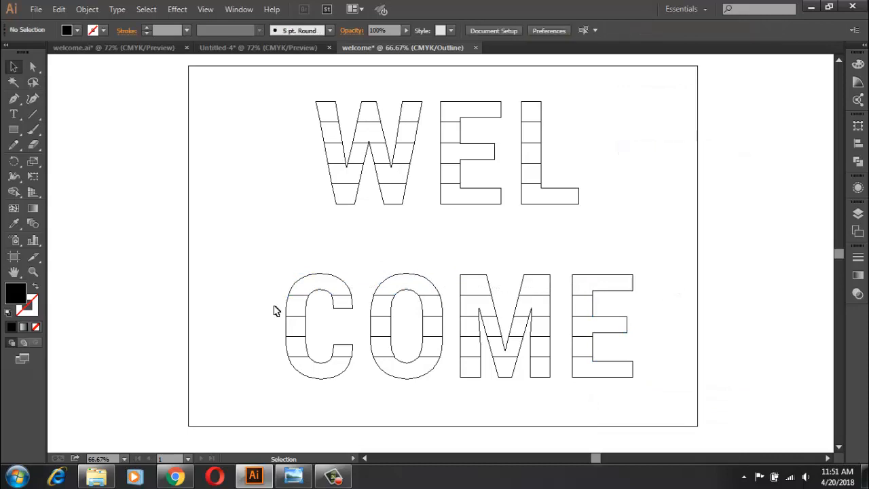
Step: Group the pieces of COME row by row, from the second row down to the bottom row
left_click_drag(270, 303, 611, 308)
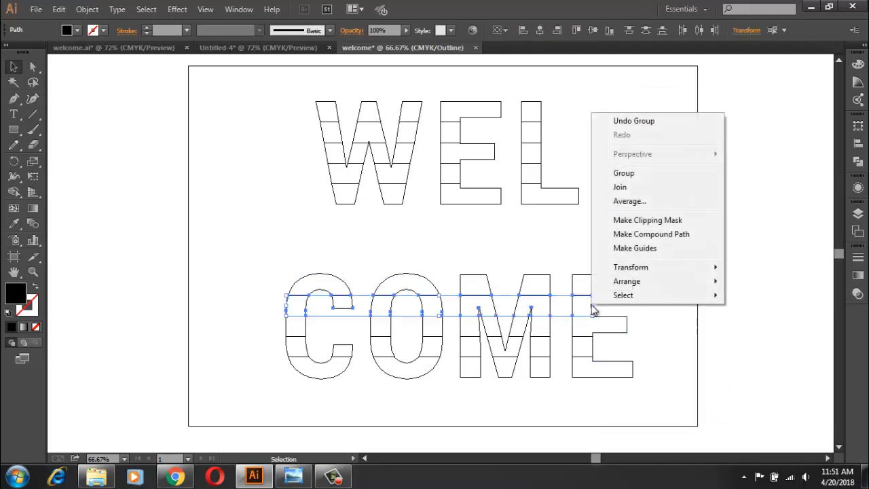
left_click(624, 173)
left_click_drag(646, 323, 631, 353)
key("ctrl+g")
left_click_drag(277, 369, 652, 387)
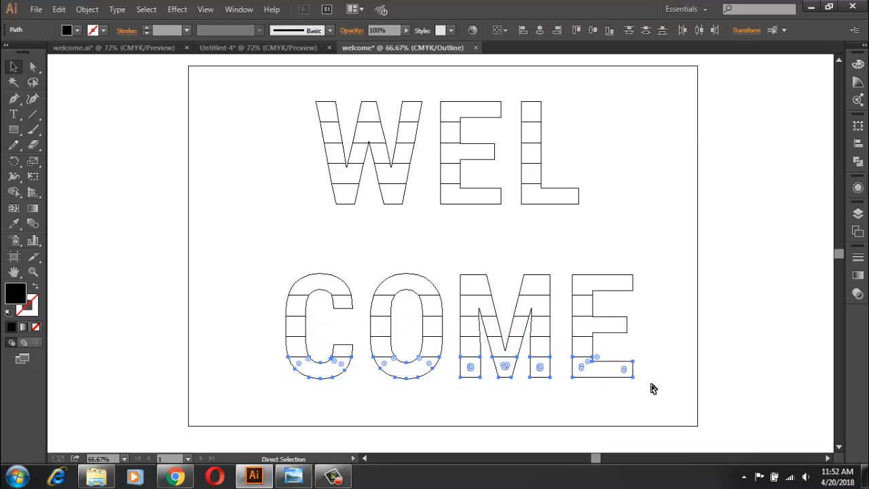
left_click(623, 226)
Step: Group the pieces of WEL row by row, from the bottom row up to the top row
left_click_drag(456, 202, 306, 206)
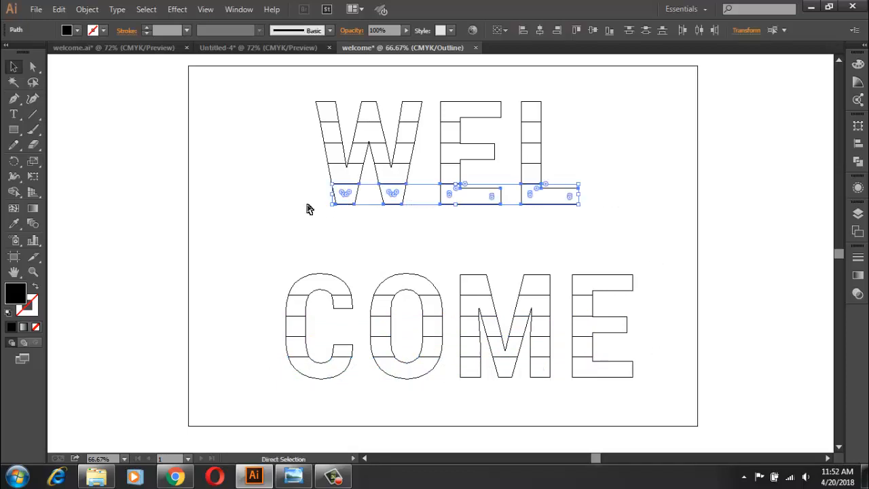
left_click_drag(524, 176, 289, 180)
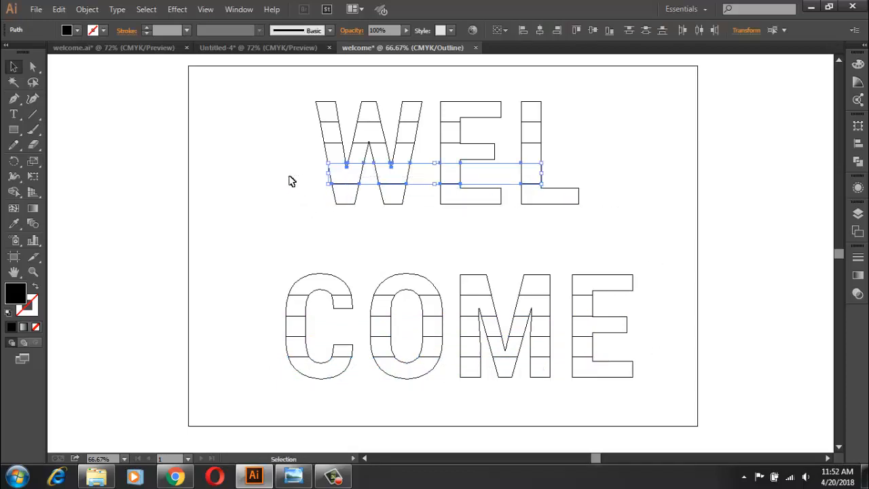
left_click_drag(310, 147, 569, 163)
left_click_drag(560, 129, 310, 140)
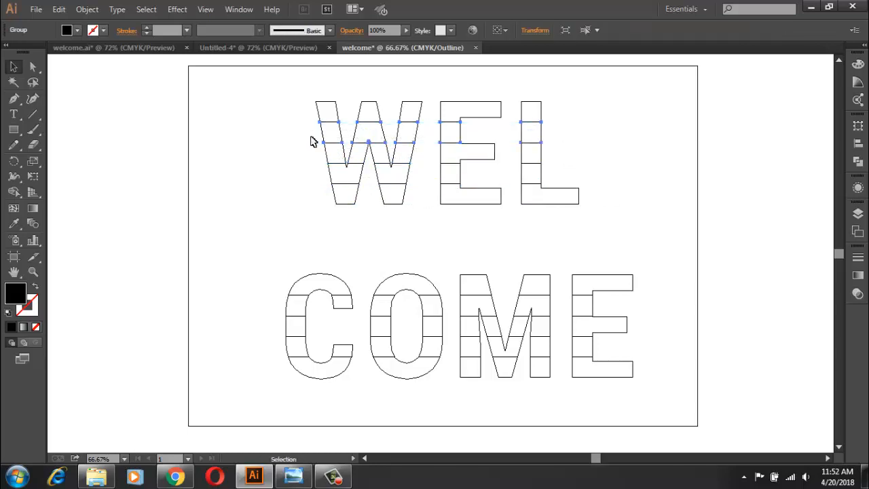
left_click_drag(296, 95, 566, 112)
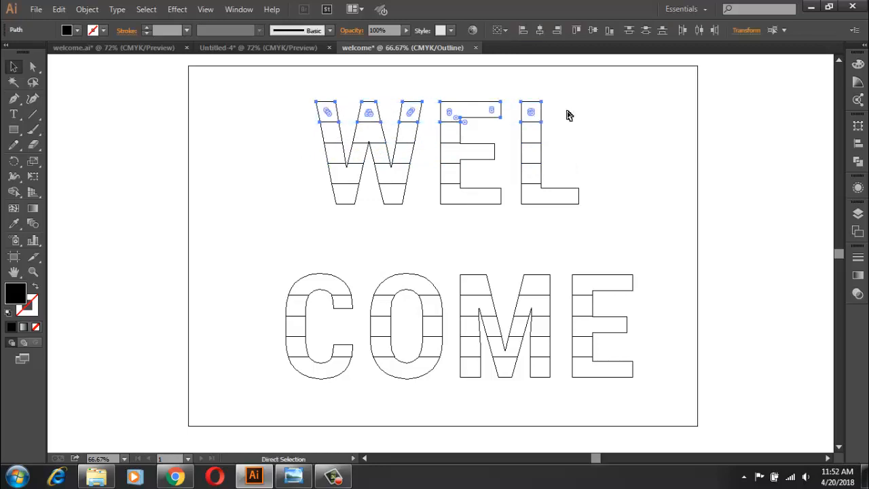
left_click(573, 118)
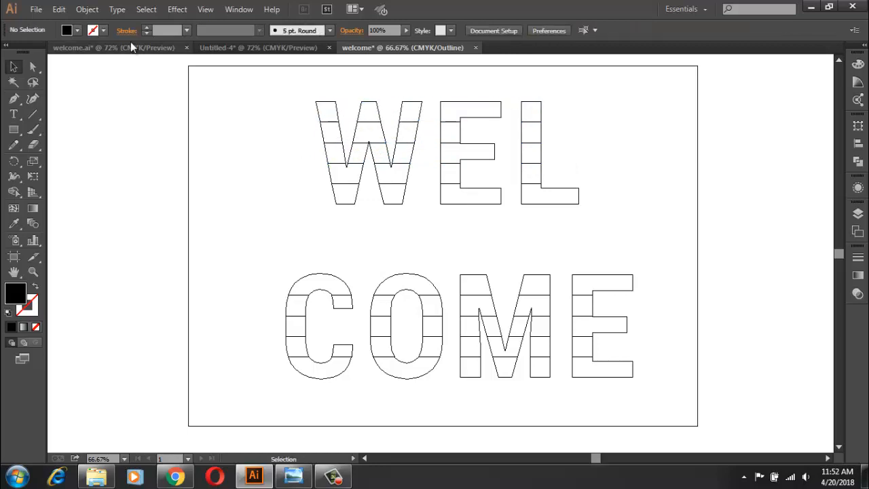
Step: Switch the artwork display from outline to Preview mode
left_click(205, 9)
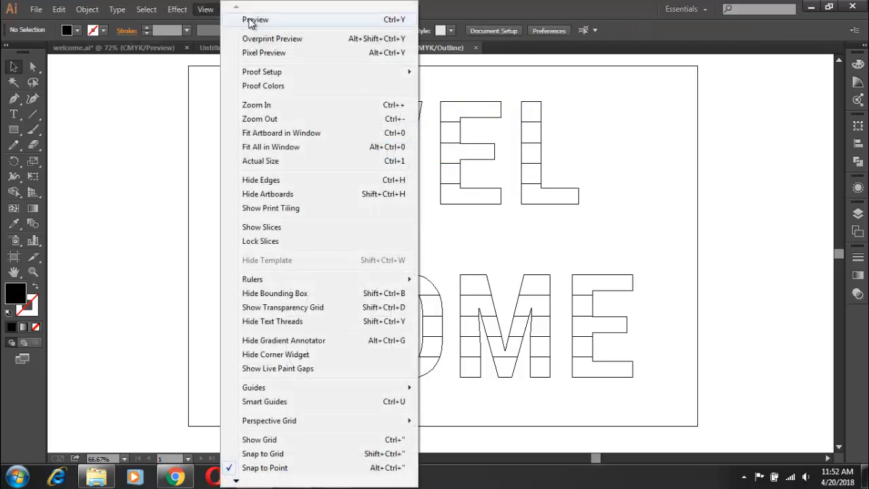
left_click(400, 21)
scroll(628, 248, "up", 1)
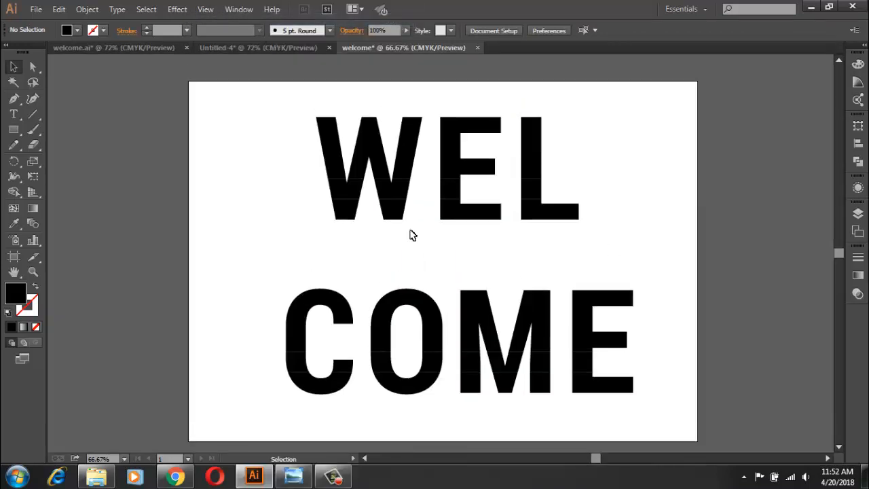
Step: Try shifting the bottom row of WEL downward and undo the move
left_click(346, 219)
left_click(343, 193)
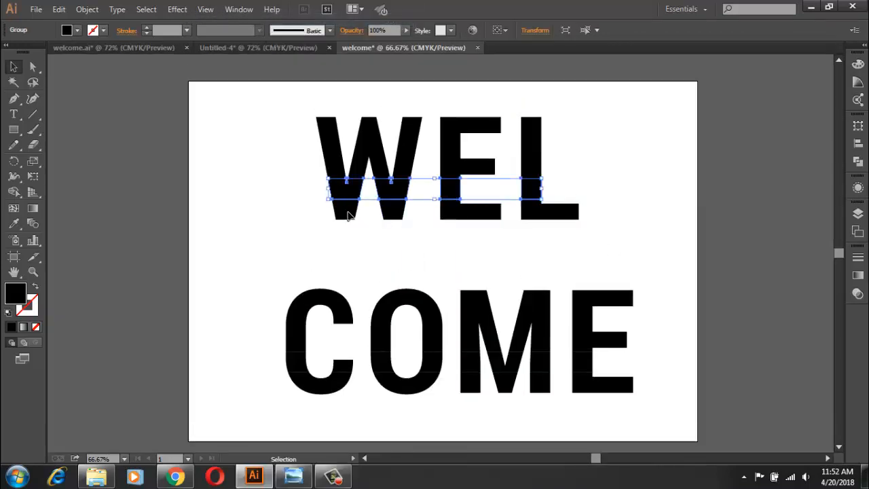
left_click(347, 216)
key("shift+Down")
key("shift+Down")
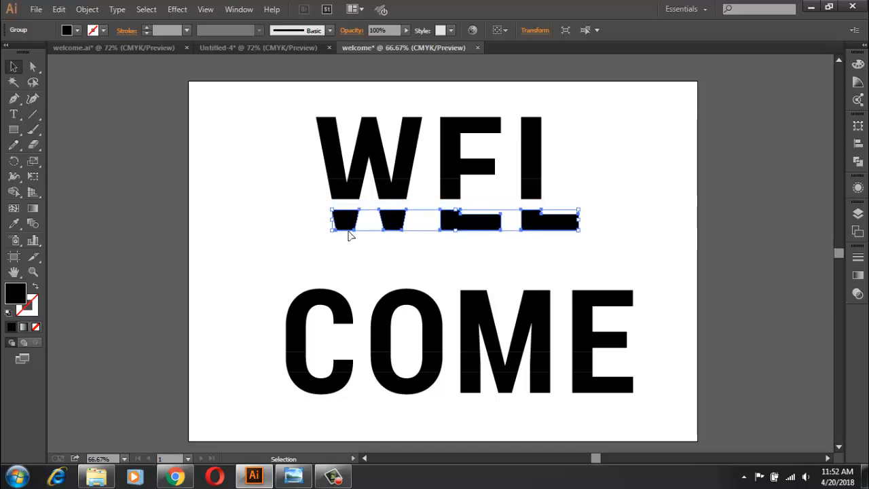
left_click(360, 261)
key("ctrl+z")
key("ctrl+z")
key("ctrl+z")
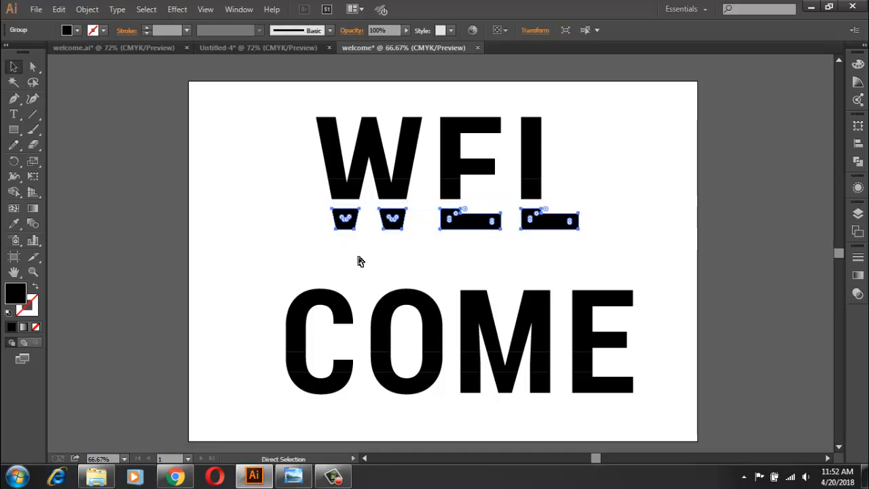
key("Up")
key("Up")
key("Up")
key("Up")
key("Up")
key("Up")
key("Up")
key("Up")
key("Up")
key("Up")
key("Up")
key("Up")
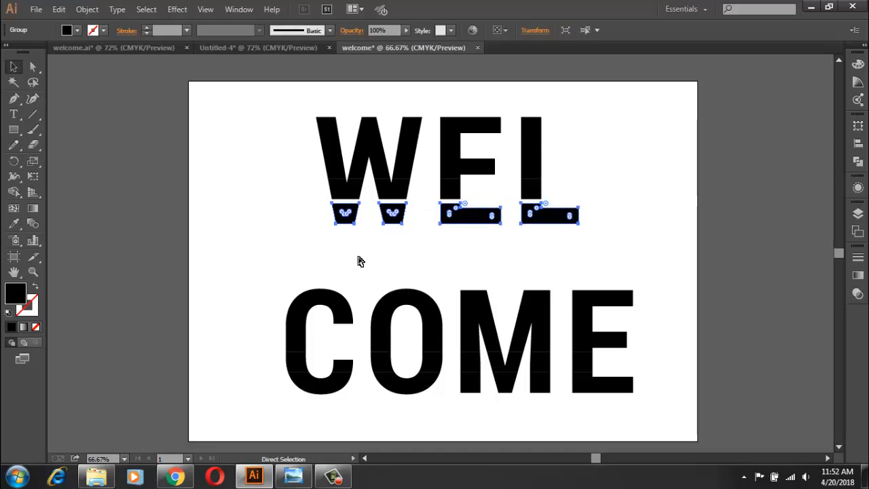
key("ctrl+z")
key("ctrl+z")
key("ctrl+z")
key("ctrl+z")
key("ctrl+z")
key("ctrl+z")
key("ctrl+z")
key("ctrl+z")
key("ctrl+z")
key("ctrl+z")
key("ctrl+z")
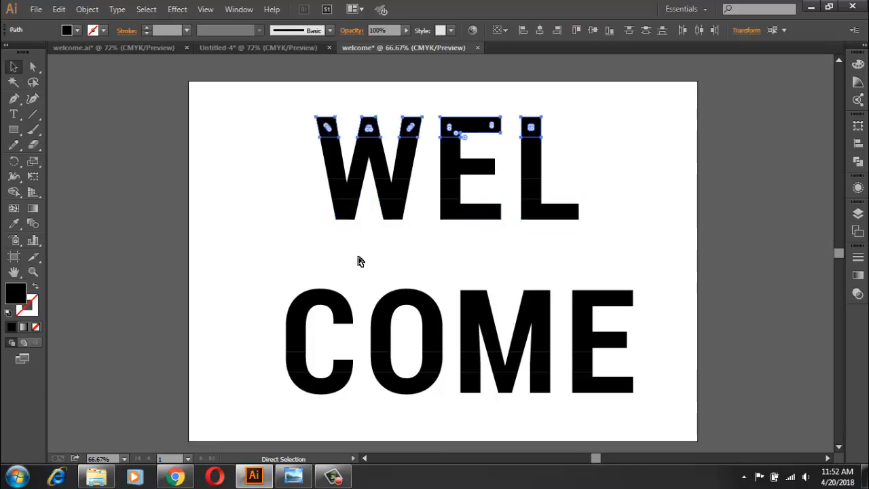
left_click(358, 249)
left_click(348, 207)
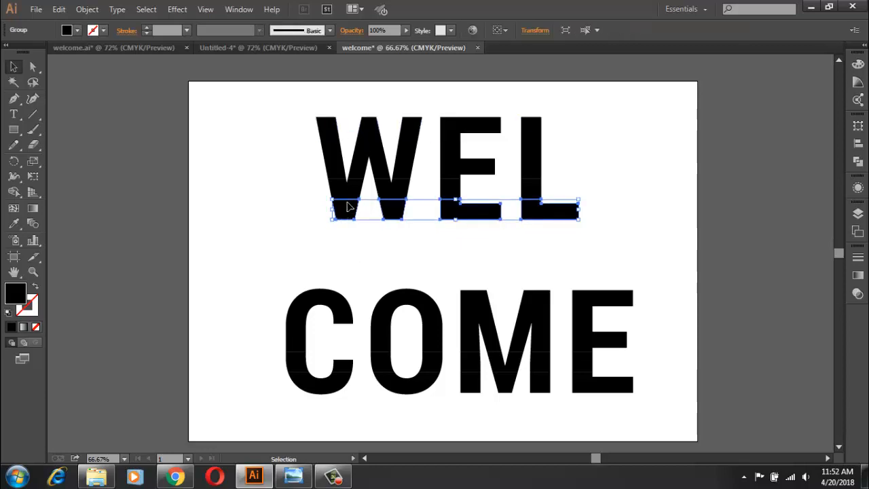
left_click(340, 166, "shift")
left_click(324, 125, "shift")
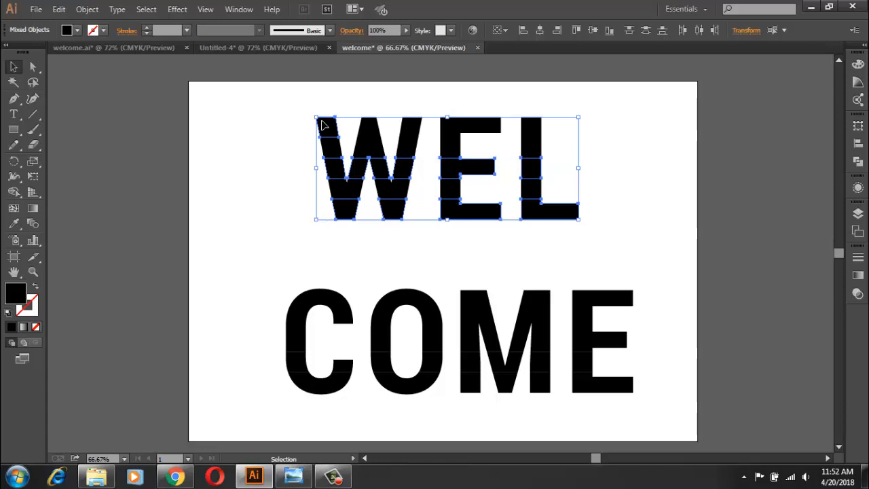
left_click(288, 129)
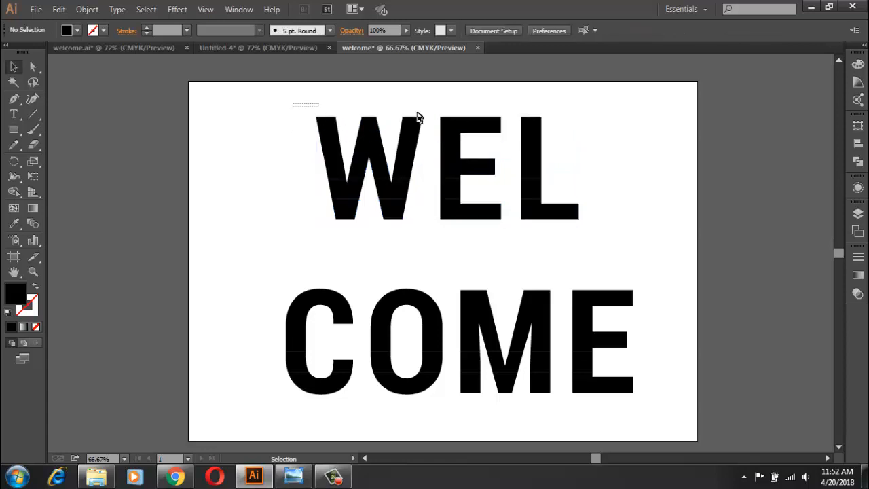
Step: Group all pieces in the top row of WEL
left_click_drag(417, 114, 566, 129)
right_click(505, 126)
left_click(536, 187)
left_click(551, 163)
left_click(534, 141)
Step: Apply a 3D Rotate effect with the Isometric Top position to the first, third and fifth rows of WEL
left_click(337, 212)
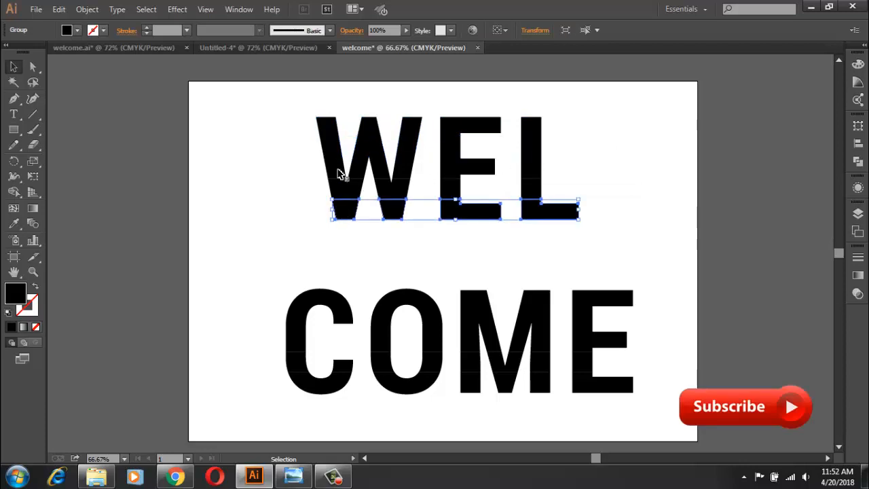
left_click(340, 170, "shift")
left_click(324, 121, "shift")
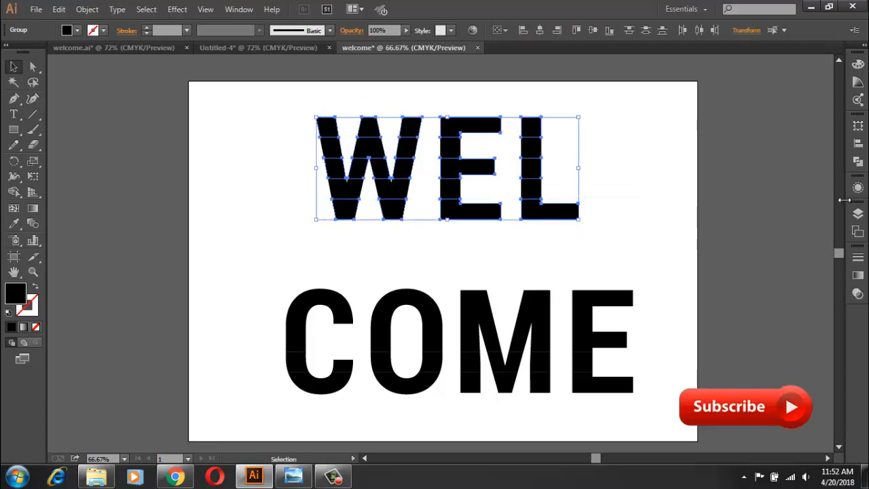
left_click(857, 188)
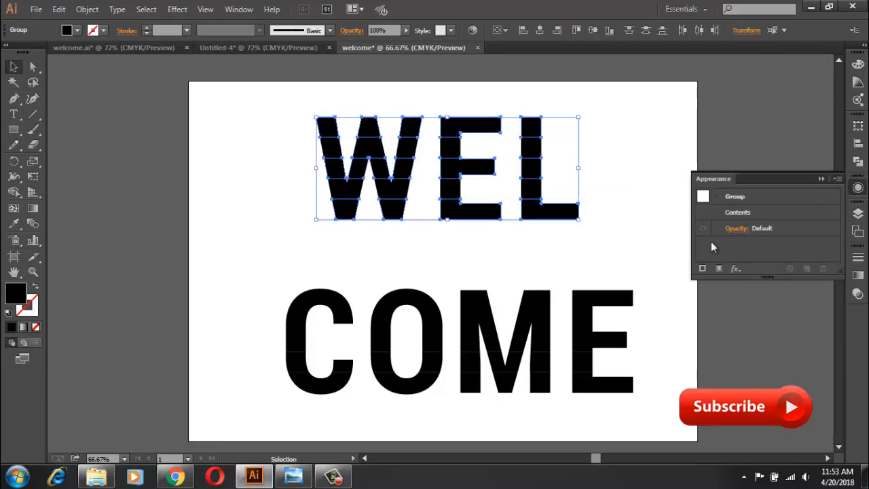
left_click(735, 268)
mouse_move(771, 170)
left_click(664, 198)
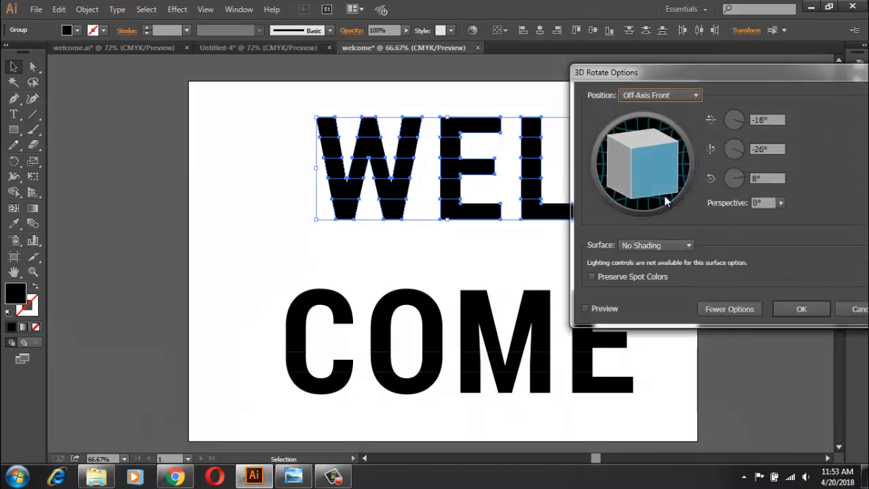
left_click(597, 308)
left_click(699, 96)
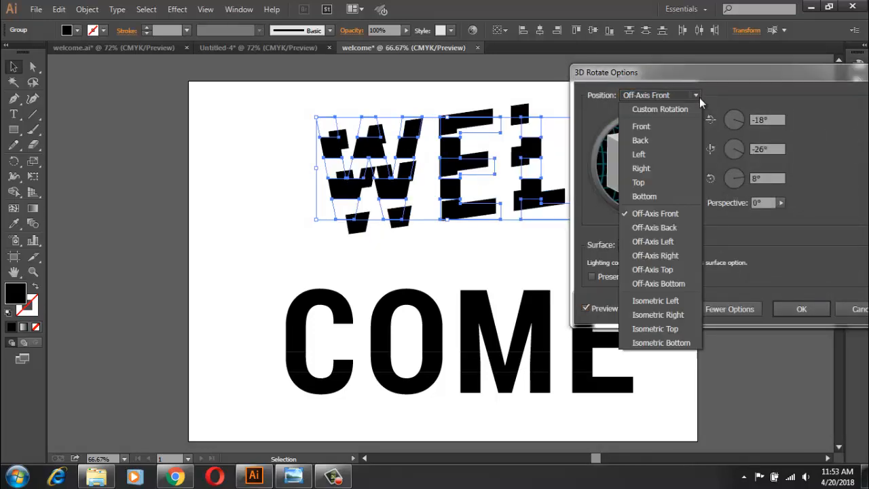
left_click(672, 329)
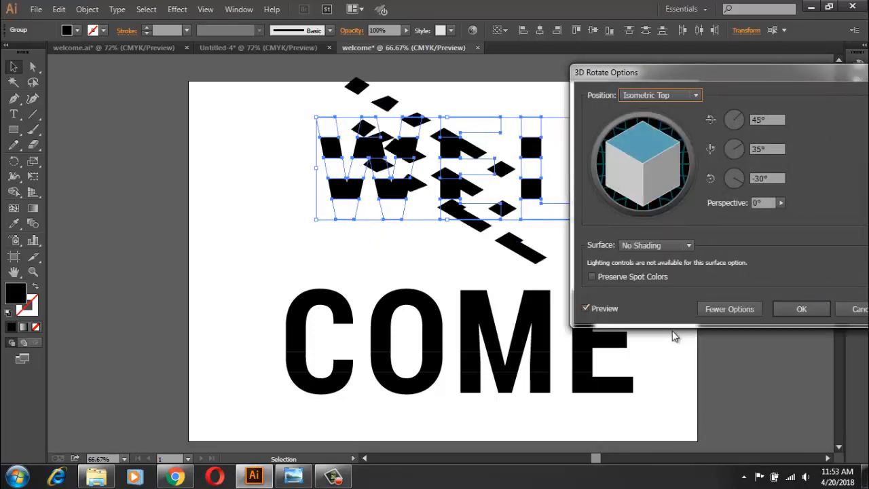
left_click(787, 314)
left_click(584, 227)
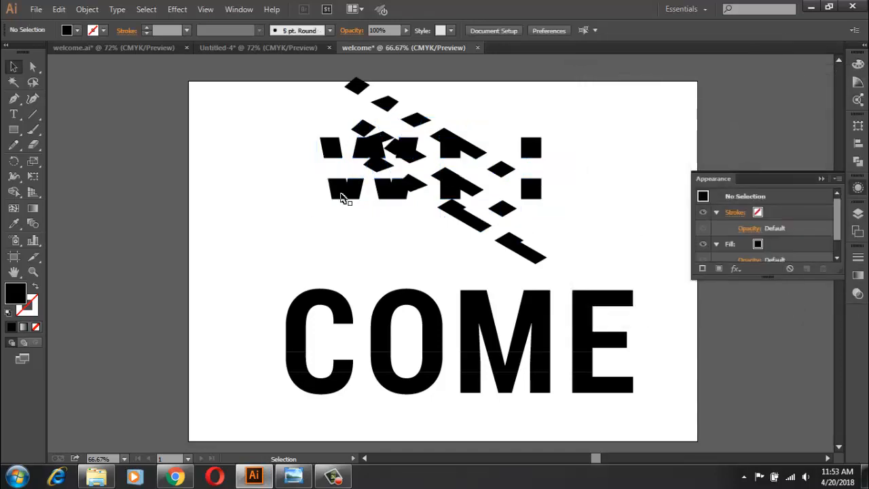
Step: Apply a 3D Rotate effect with the Isometric Left position to the second and fourth rows of WEL
left_click(344, 195)
left_click(336, 146, "shift")
left_click(735, 269)
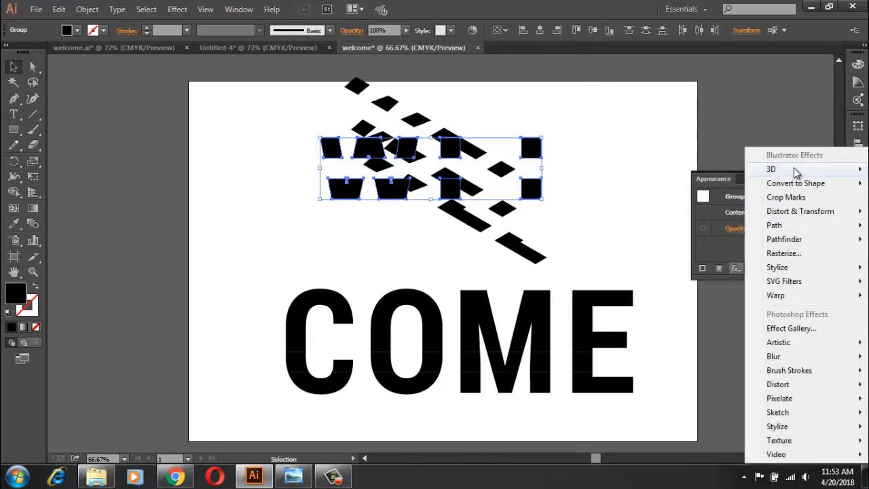
mouse_move(772, 168)
left_click(662, 197)
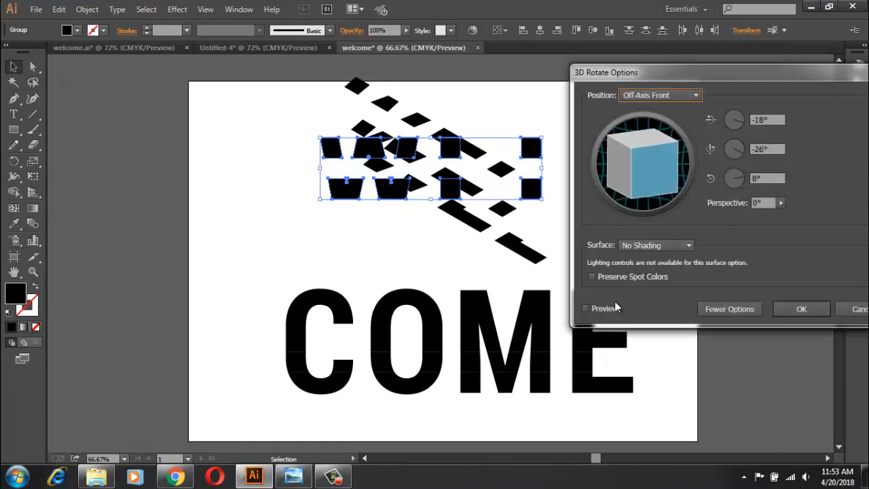
left_click(613, 310)
left_click(648, 95)
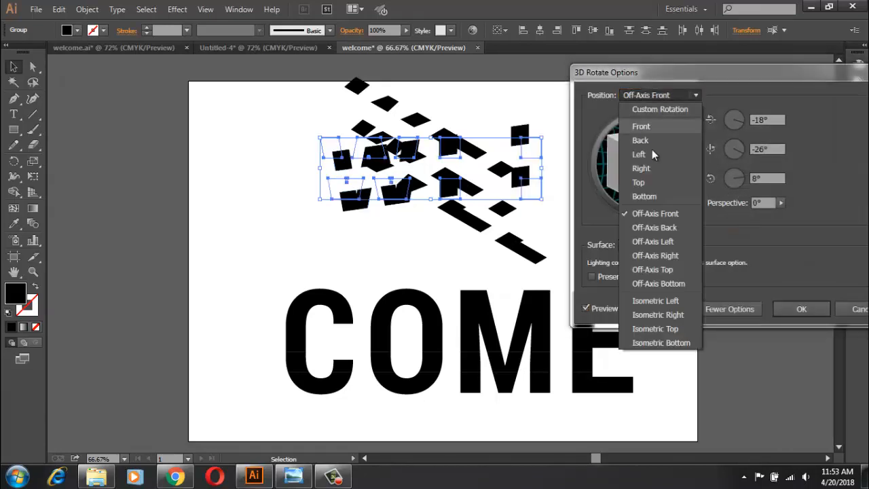
left_click(681, 302)
left_click(800, 309)
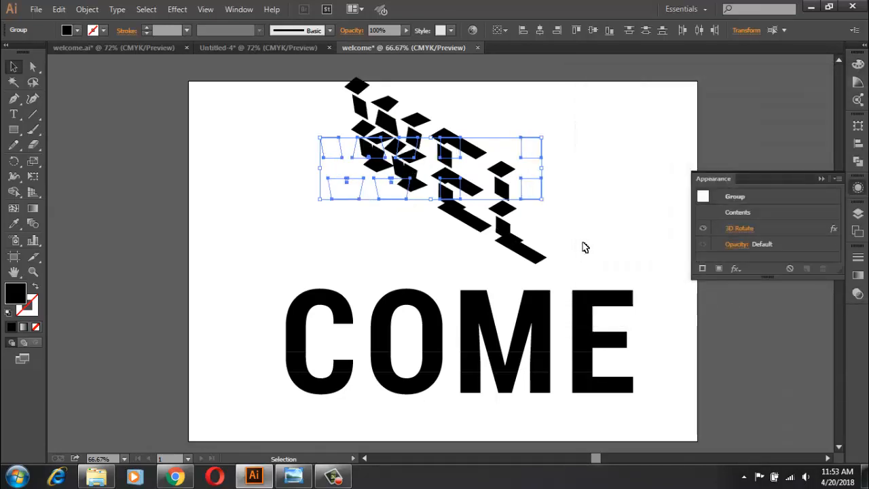
Step: Move the second row of WEL up so its corner meets the first row's lower edge
left_click(822, 179)
scroll(370, 224, "up", 10)
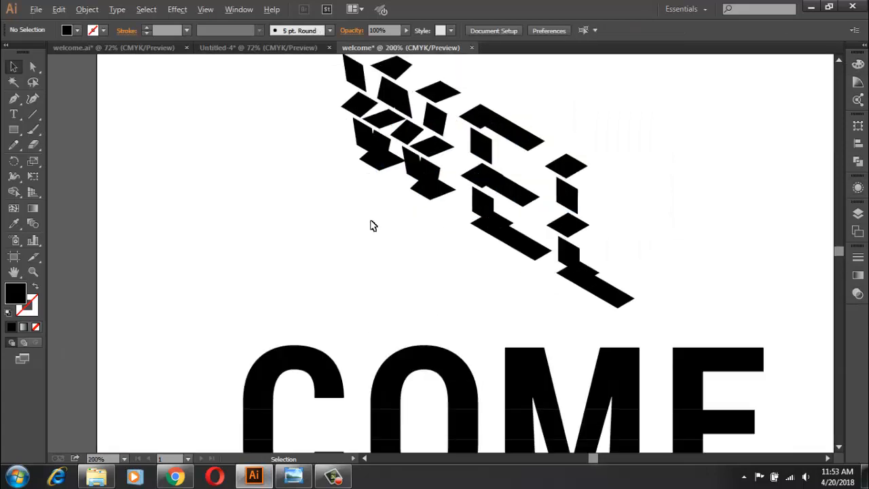
left_click_drag(439, 132, 439, 477)
left_click_drag(467, 82, 475, 441)
left_click_drag(461, 89, 516, 462)
left_click_drag(433, 74, 553, 120)
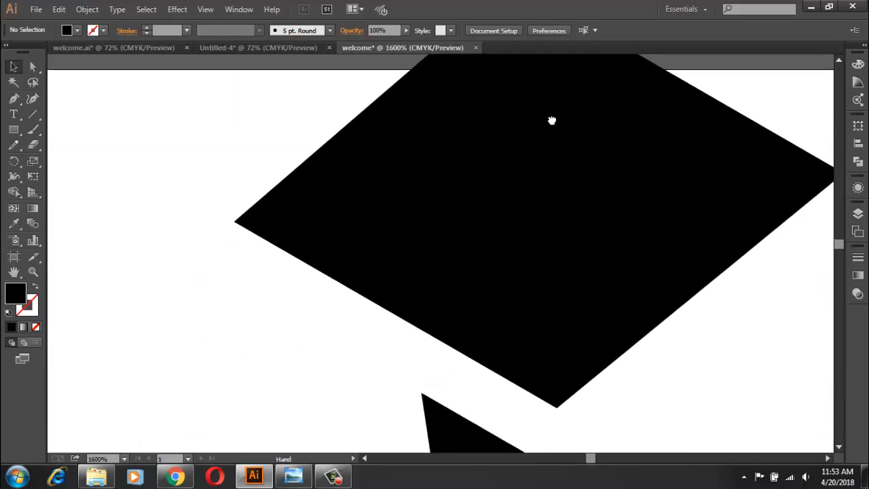
scroll(486, 372, "up", 2)
left_click_drag(527, 299, 528, 300)
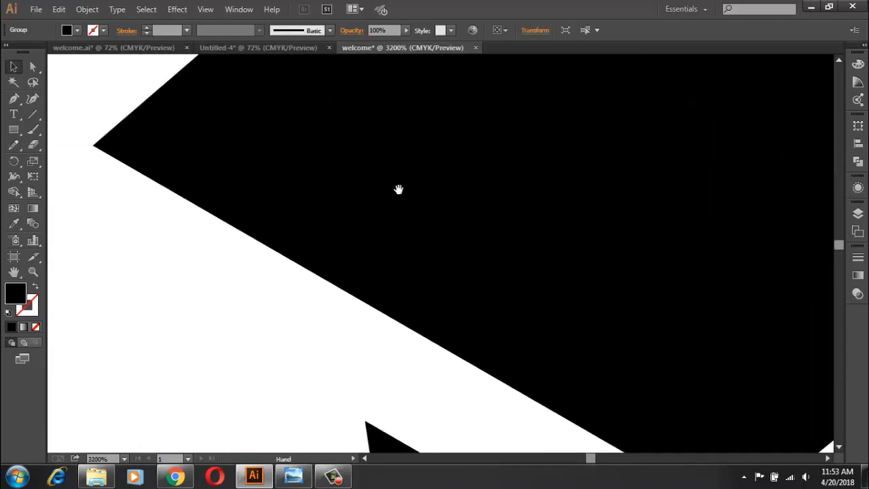
left_click_drag(397, 188, 570, 174)
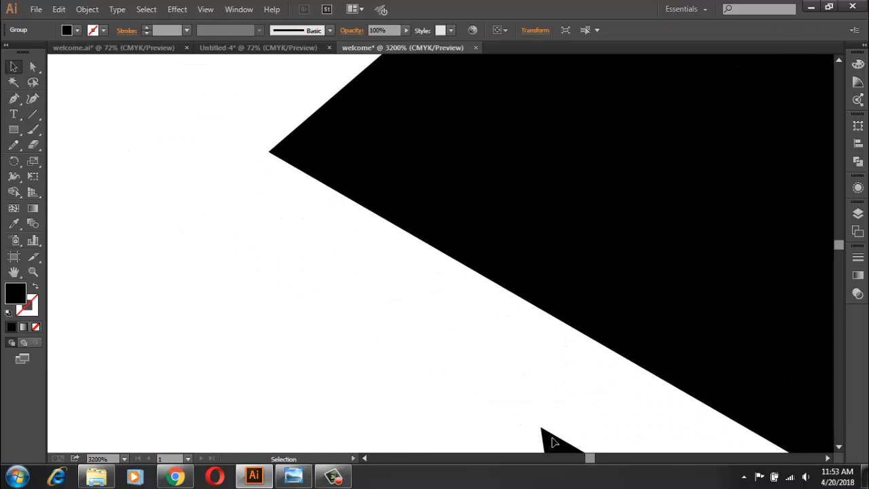
left_click_drag(350, 304, 350, 304)
mouse_move(306, 236)
left_mouse_down()
mouse_move(306, 246)
mouse_move(304, 232)
left_mouse_up()
key("Up")
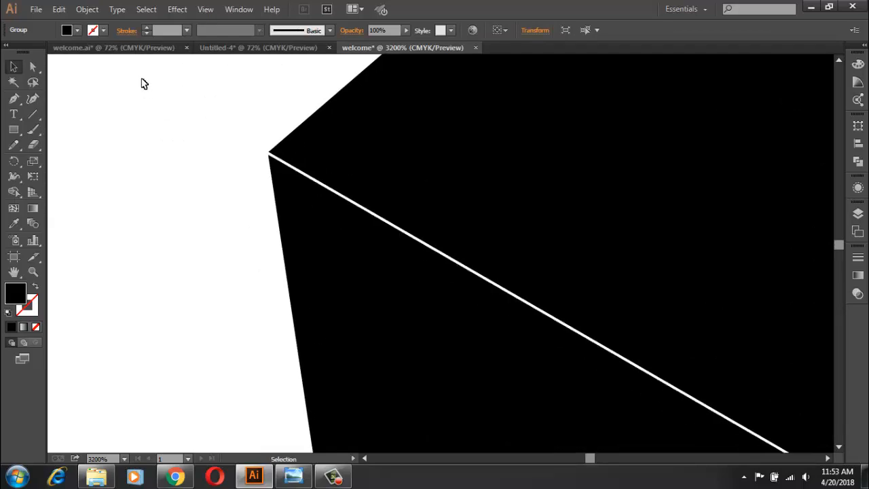
Step: Fill the first row of WEL with red
left_click(77, 30)
left_click(44, 53)
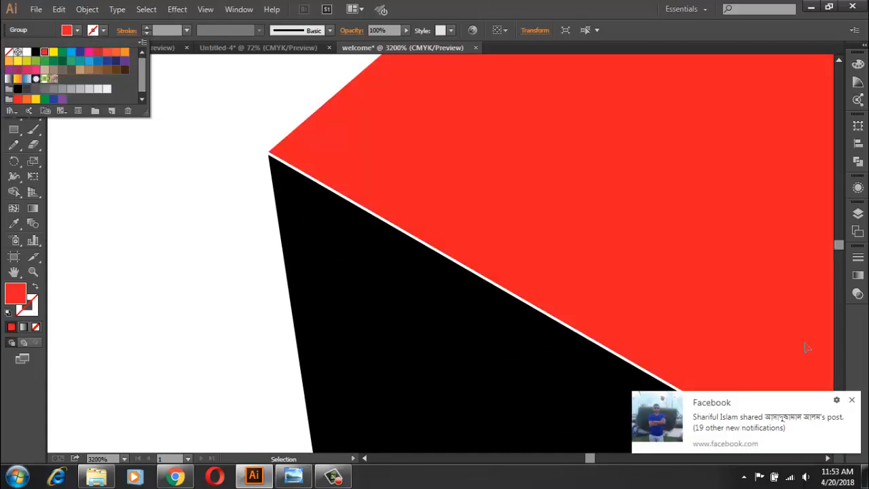
left_click(852, 399)
Step: Nudge the black second row of WEL upward to close the gap below the red first row
left_click(589, 385)
left_click(522, 376)
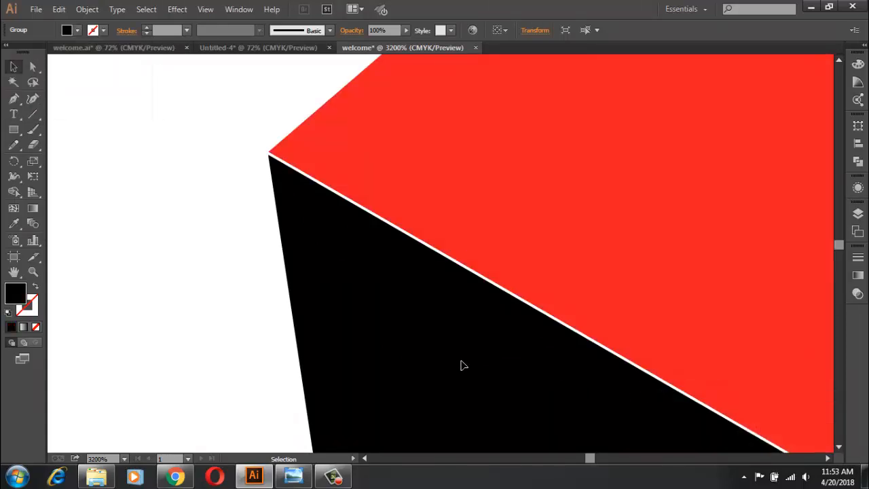
scroll(331, 233, "up", 4)
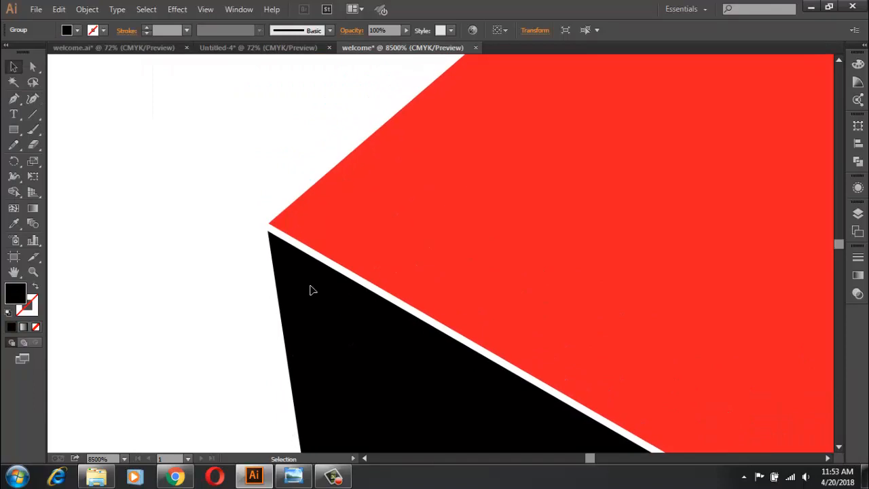
left_click_drag(304, 277, 304, 283)
Step: Move the third row of WEL so its upper edge meets the second row's lower edge
scroll(306, 282, "down", 5)
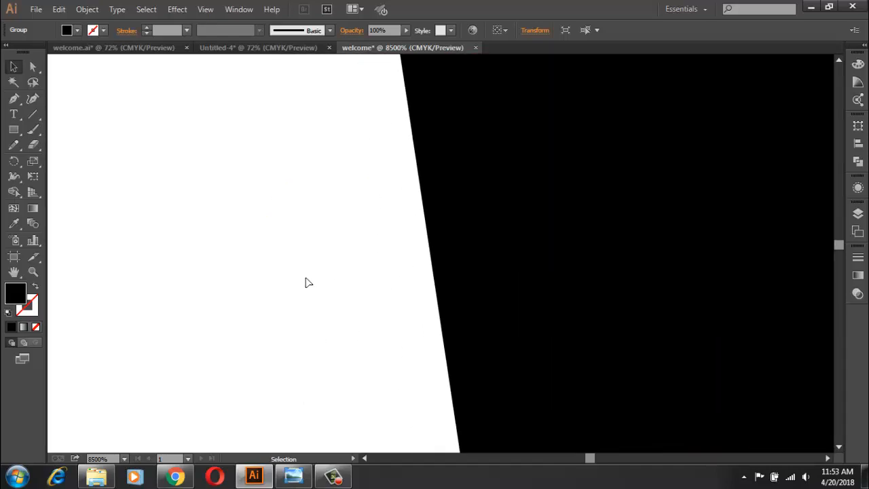
left_click_drag(521, 162, 449, 243)
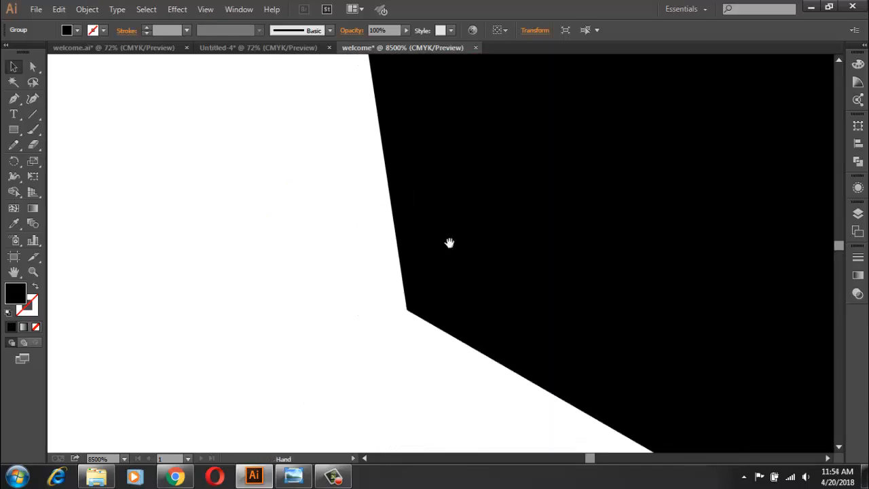
left_click_drag(498, 339, 380, 218)
scroll(380, 218, "down", 6)
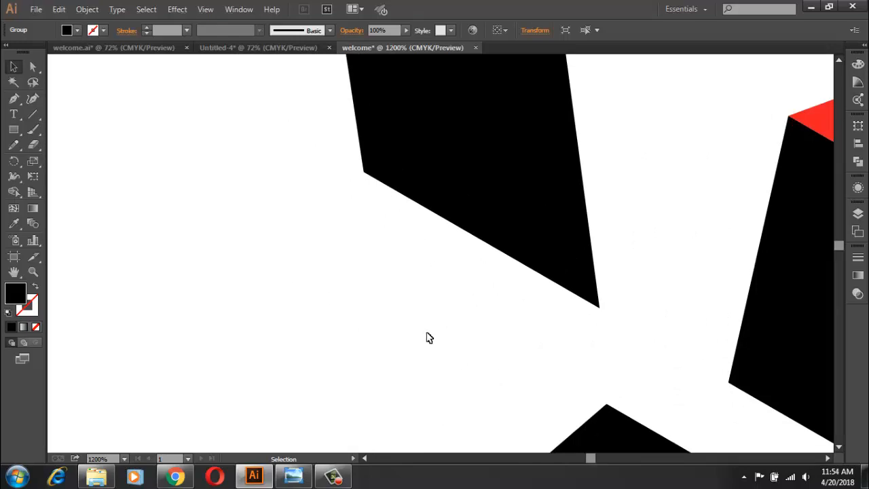
left_click_drag(614, 430, 446, 321)
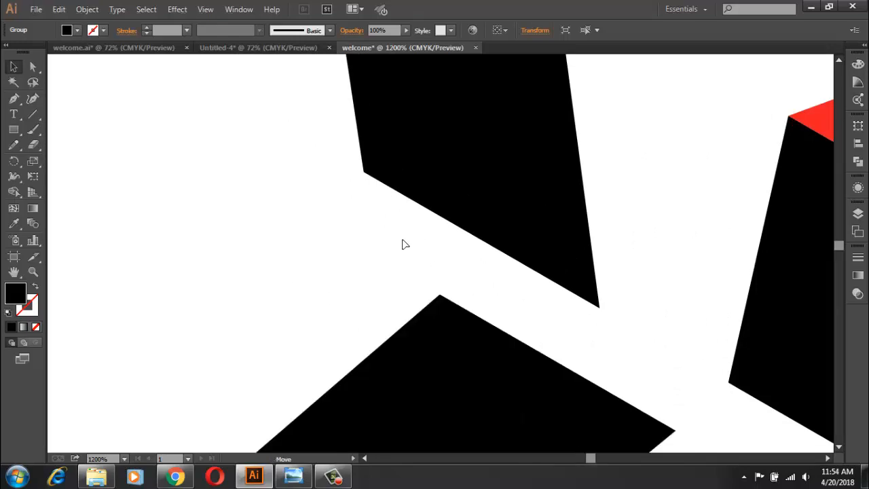
left_click_drag(405, 245, 371, 202)
Step: Fill the third row of WEL with red
left_click(78, 32)
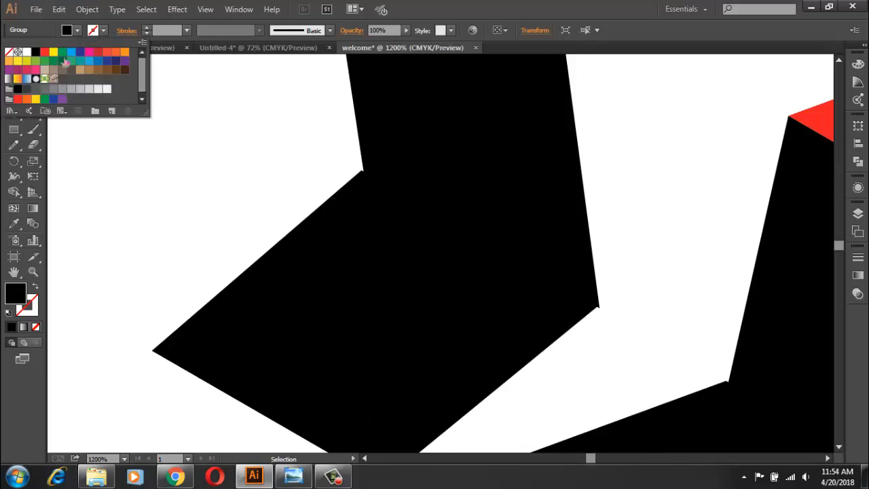
left_click(47, 54)
left_click(427, 254)
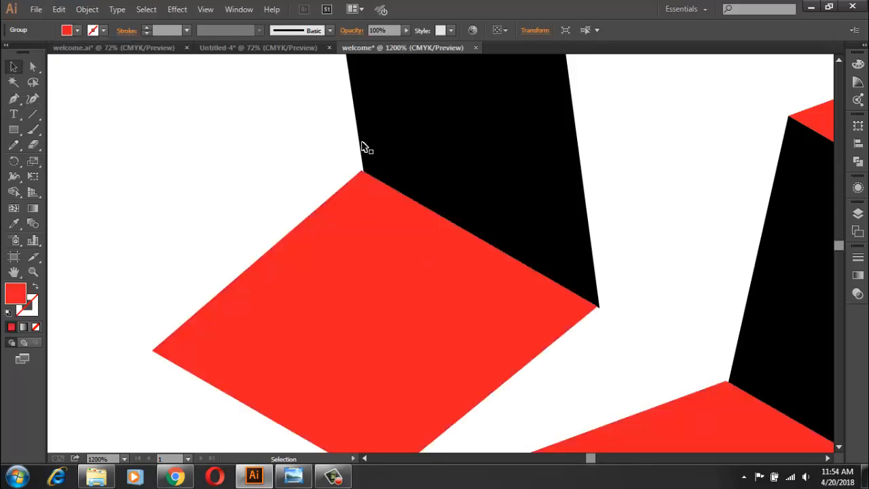
Step: Fine-tune the red third row's position so its corner meets the second row's lower corner exactly
scroll(369, 193, "up", 15)
left_click_drag(278, 249, 617, 346)
left_click_drag(197, 204, 403, 351)
left_click_drag(467, 323, 423, 152)
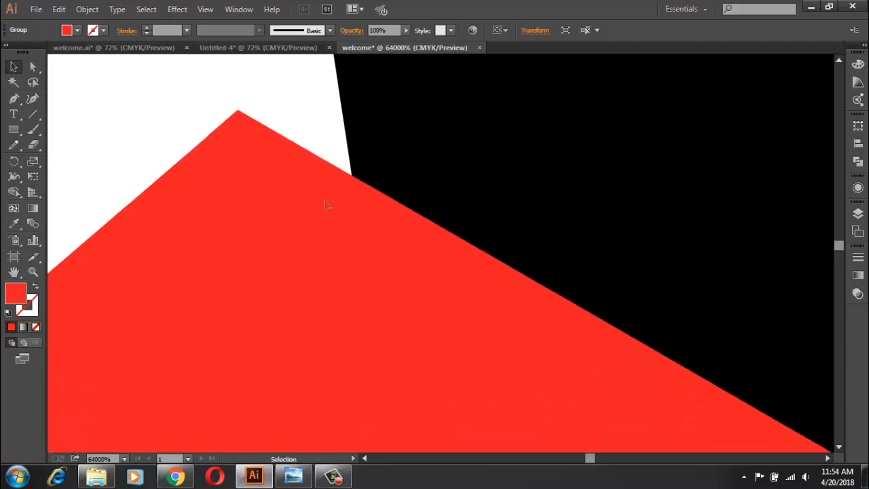
left_click_drag(306, 202, 376, 280)
left_click_drag(378, 279, 380, 279)
left_click_drag(376, 283, 376, 287)
left_click_drag(376, 286, 378, 284)
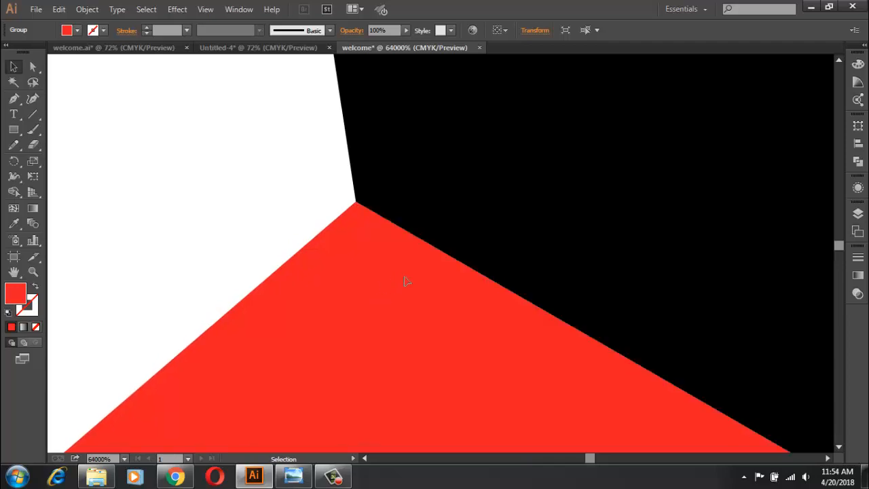
Step: Move the black fourth row of WEL up close beneath the red third row
scroll(406, 279, "down", 7)
left_click_drag(423, 204, 406, 194)
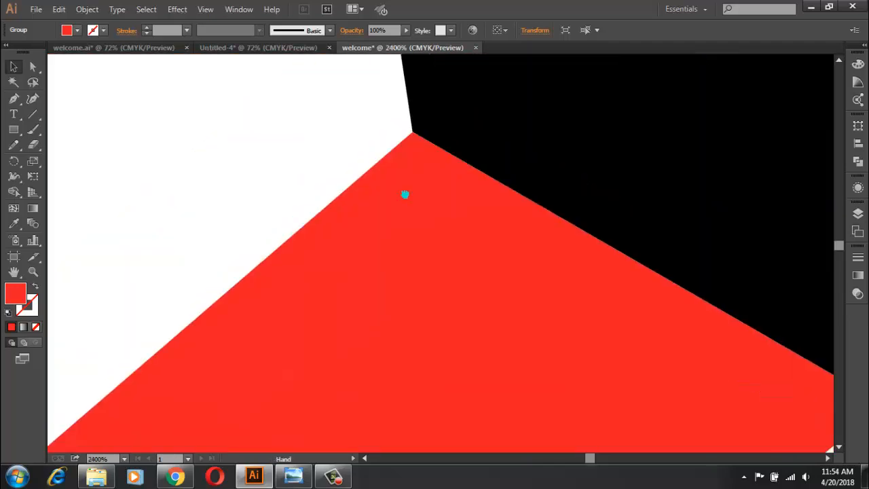
scroll(438, 254, "down", 4)
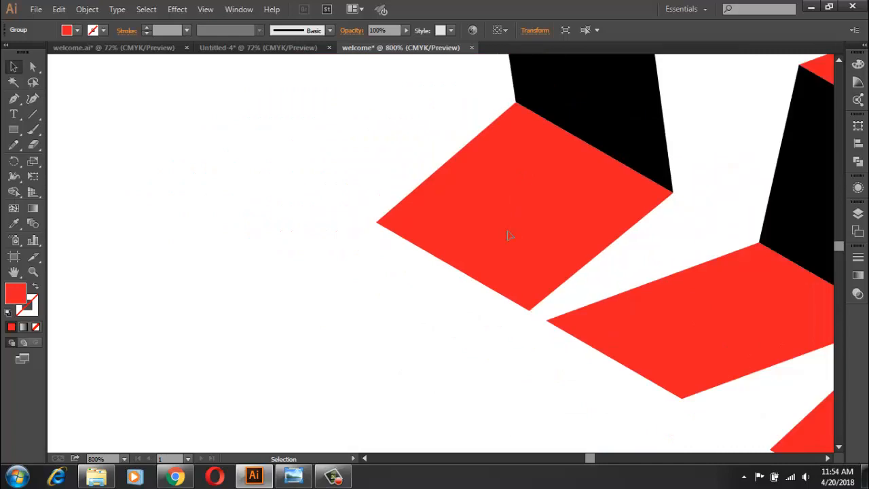
scroll(511, 235, "down", 1)
left_click_drag(626, 401, 503, 327)
left_click_drag(463, 268, 461, 255)
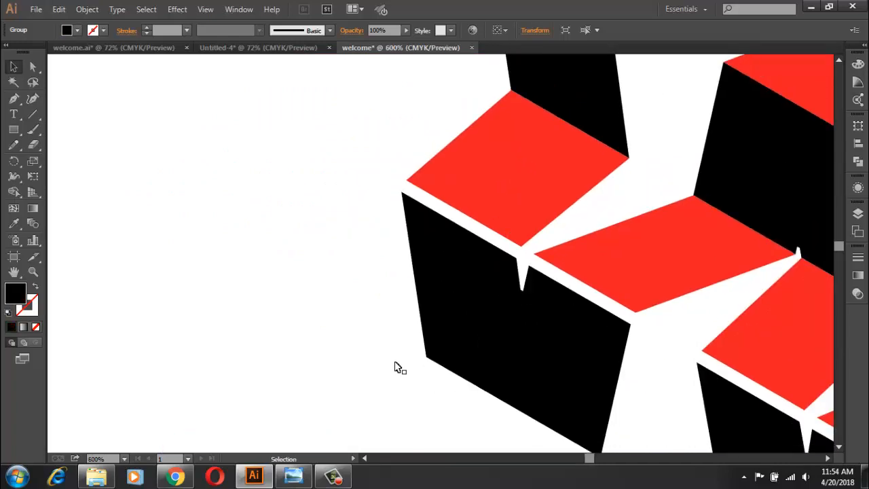
left_click(335, 478)
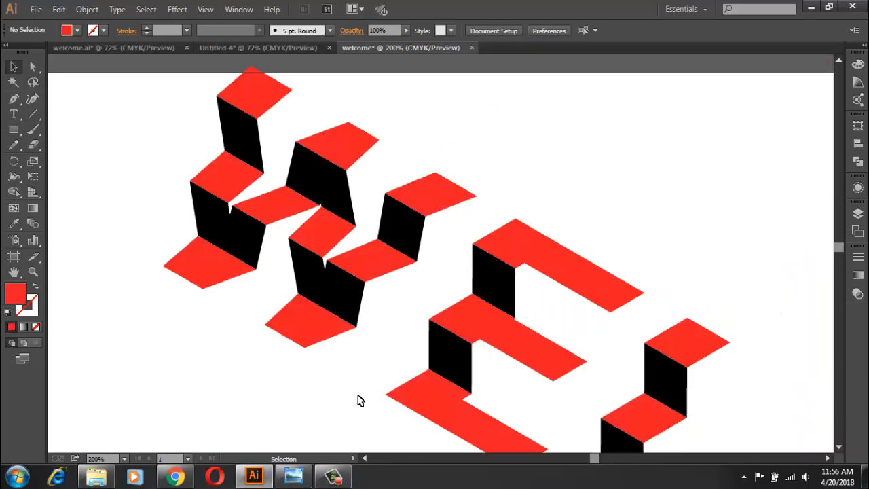
Step: Group all five aligned rows of the WEL lettering into one object
scroll(359, 400, "down", 2)
left_click_drag(390, 406, 454, 268)
left_click_drag(291, 85, 678, 345)
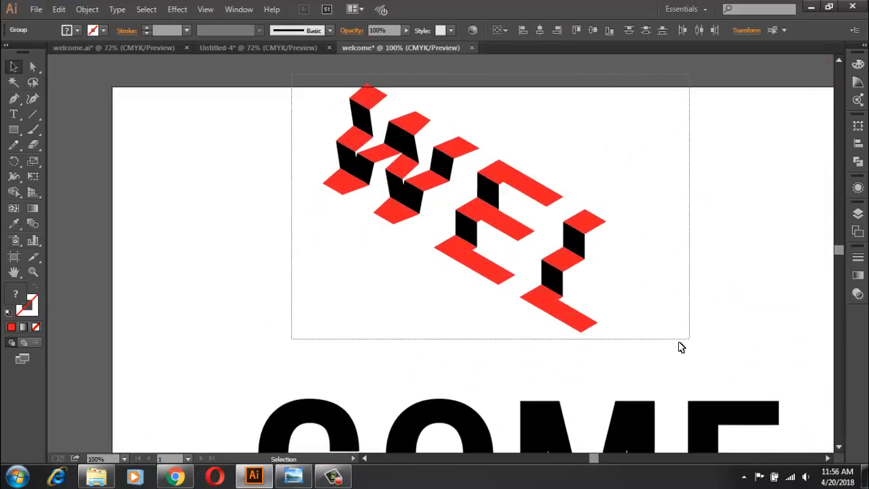
right_click(533, 251)
left_click(580, 305)
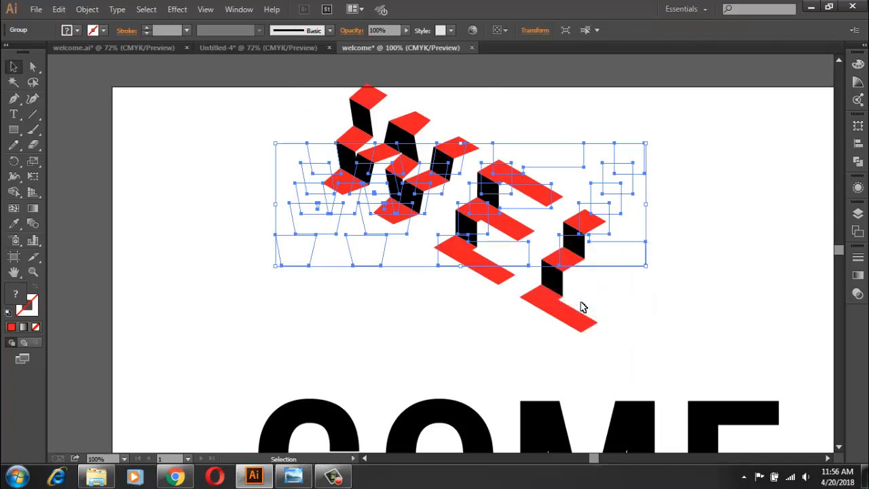
key("Delete")
key("ctrl+z")
key("ctrl+shift+a")
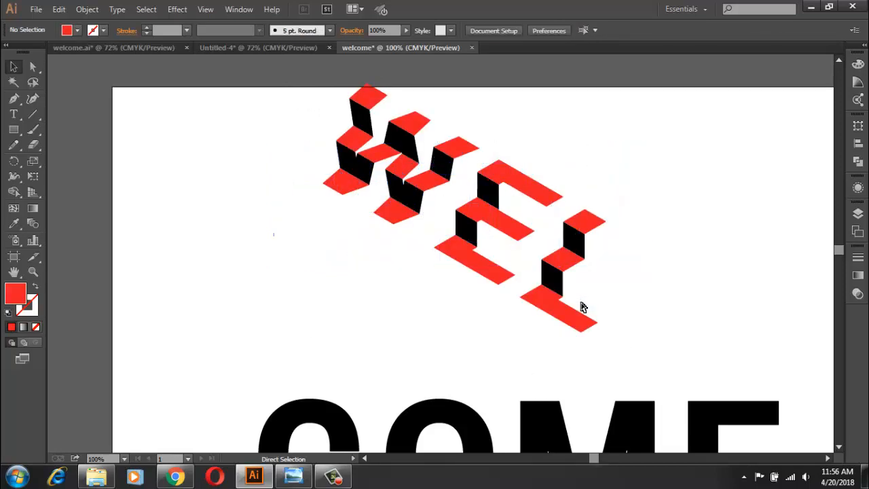
Step: Apply a 3D Rotate effect with the Isometric Bottom position to the first, third and fifth rows of COME
scroll(581, 305, "down", 5)
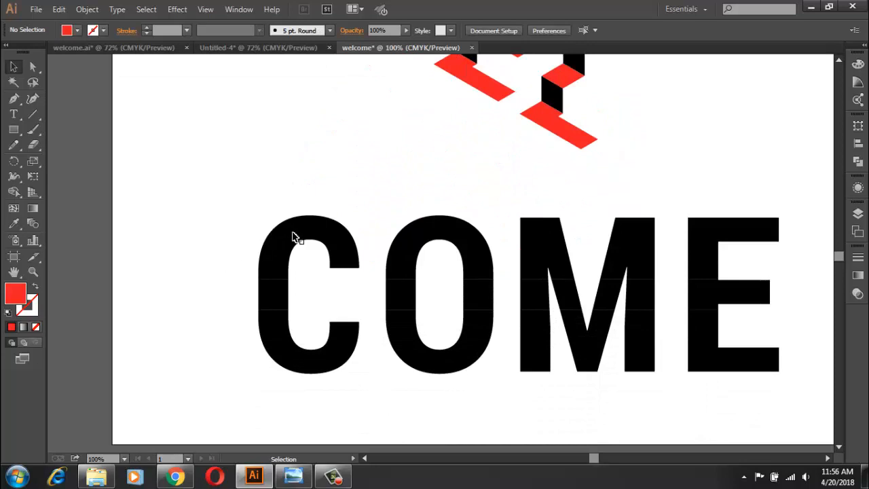
left_click(292, 236)
left_click(278, 304, "shift")
left_click(295, 363, "shift")
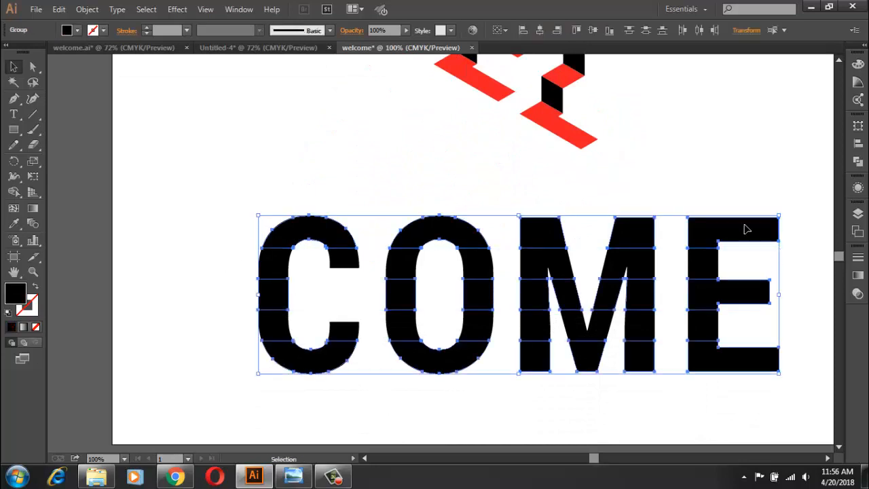
left_click(858, 163)
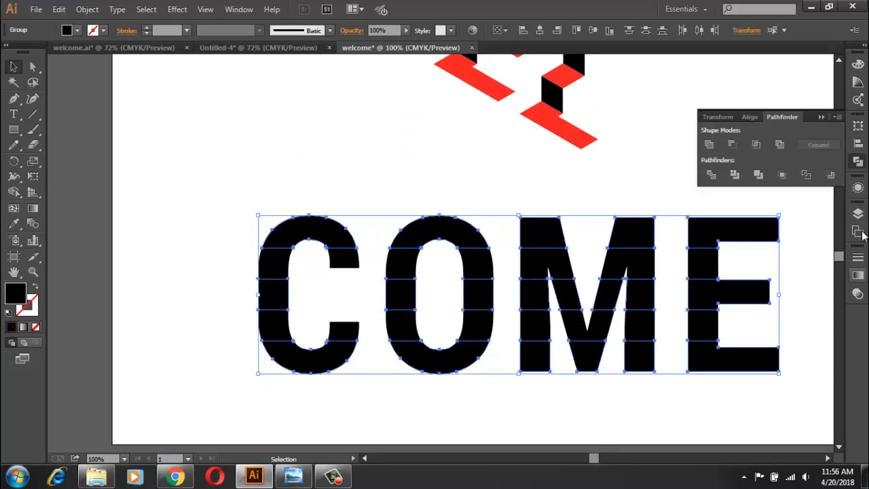
left_click(857, 187)
left_click(734, 270)
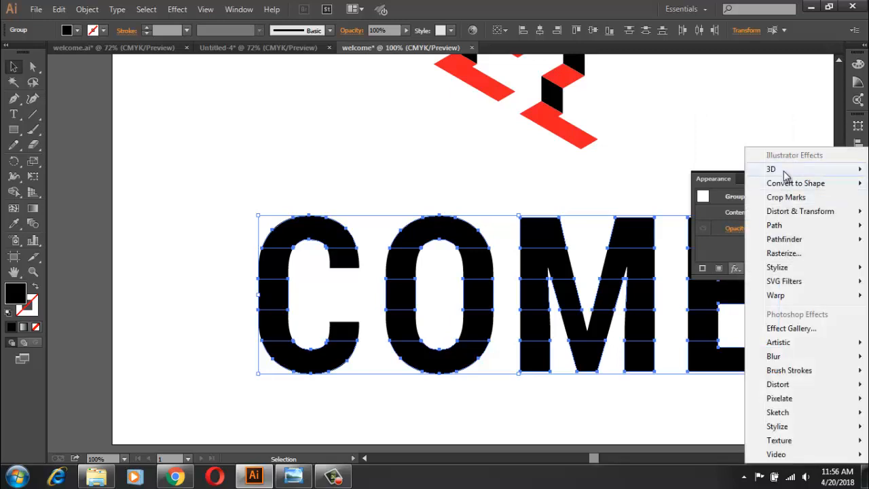
mouse_move(783, 171)
left_click(699, 196)
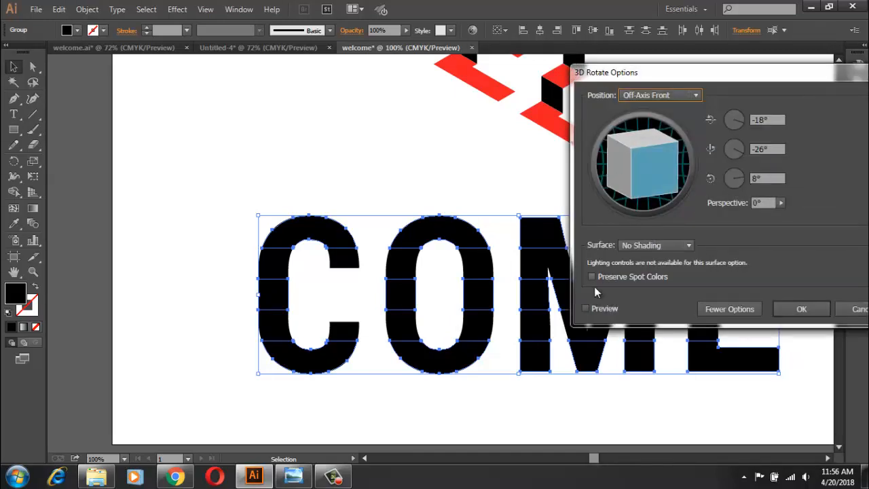
left_click(602, 310)
left_click(668, 96)
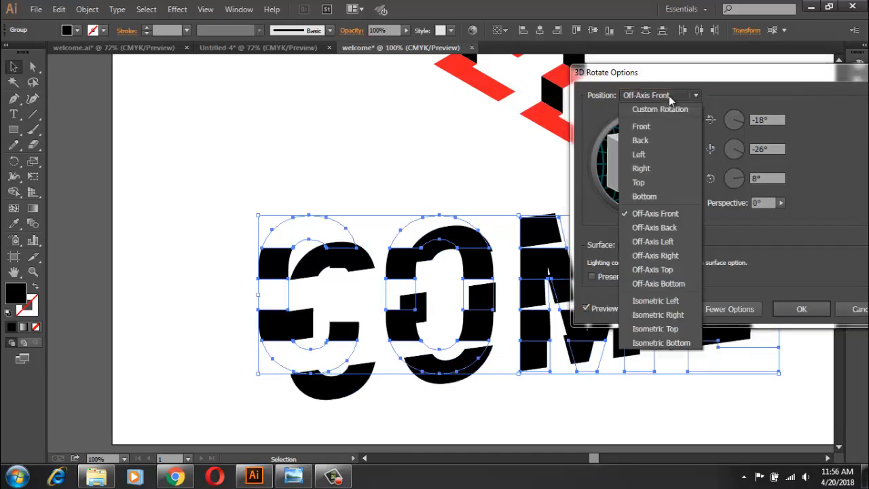
left_click(676, 351)
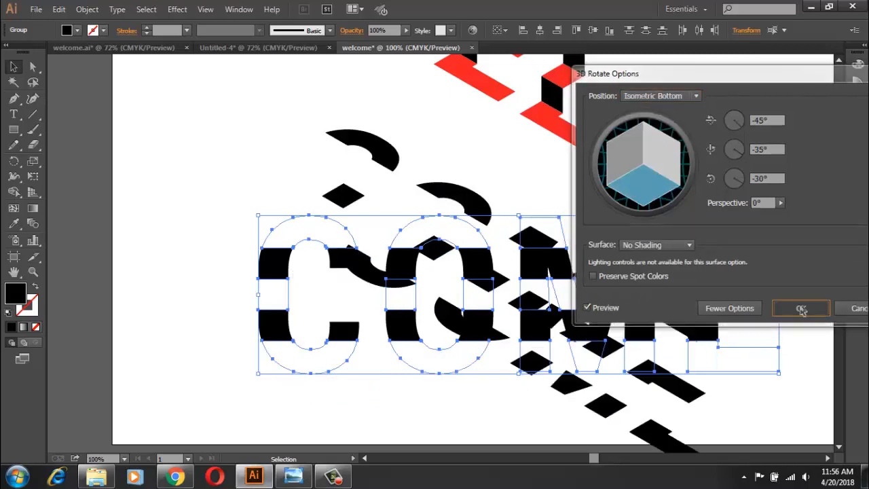
left_click(797, 308)
left_click(804, 334)
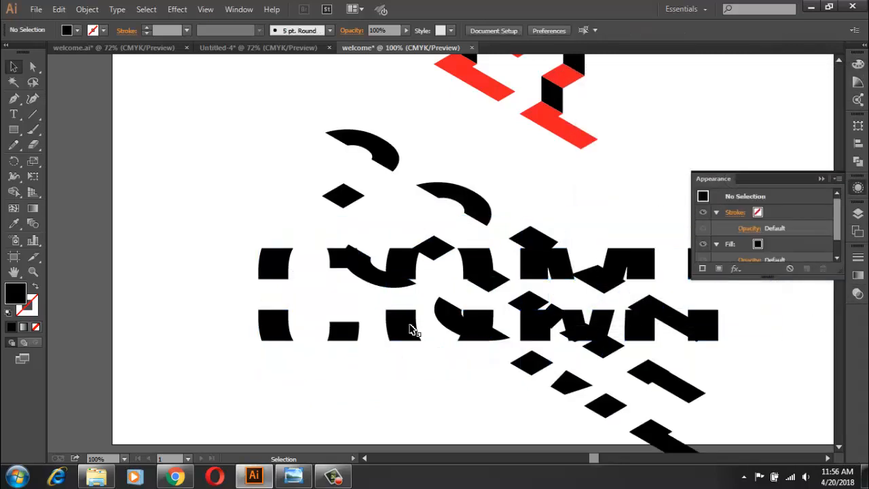
Step: Apply a 3D Rotate effect with the Isometric Left position to the second and fourth rows of COME
left_click(268, 270)
left_click(300, 334, "shift")
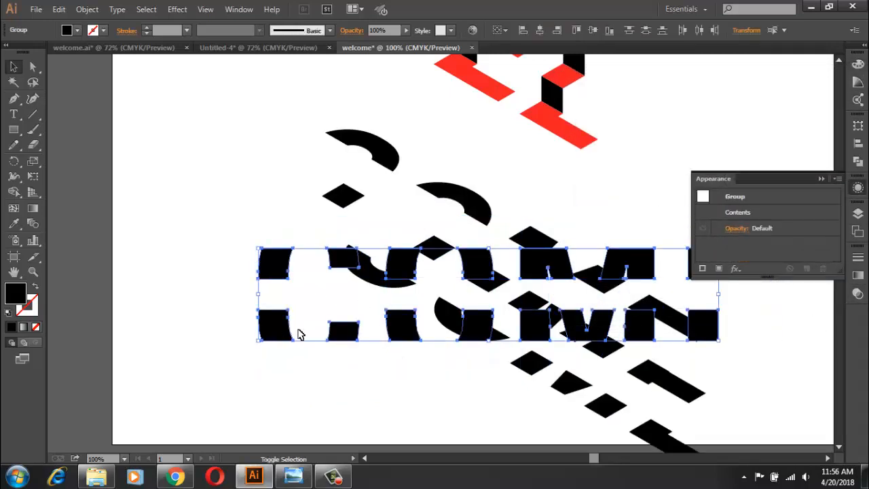
left_click(736, 270)
mouse_move(754, 169)
left_click(666, 198)
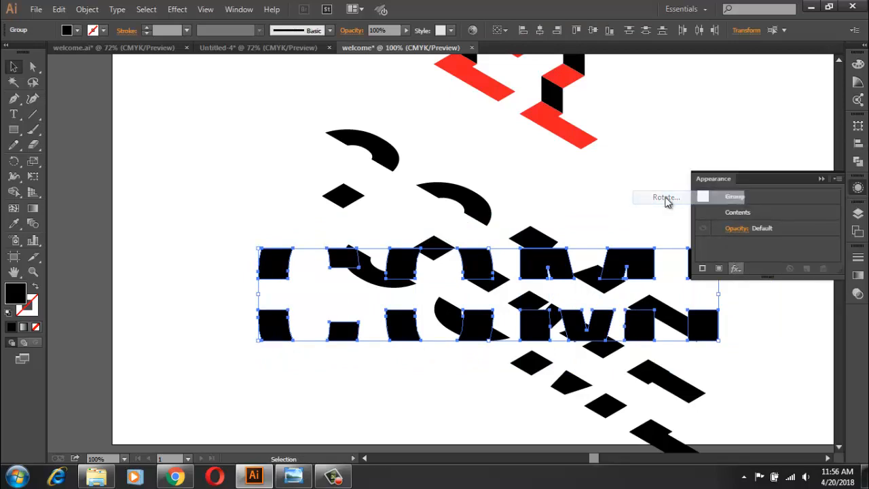
left_click(675, 96)
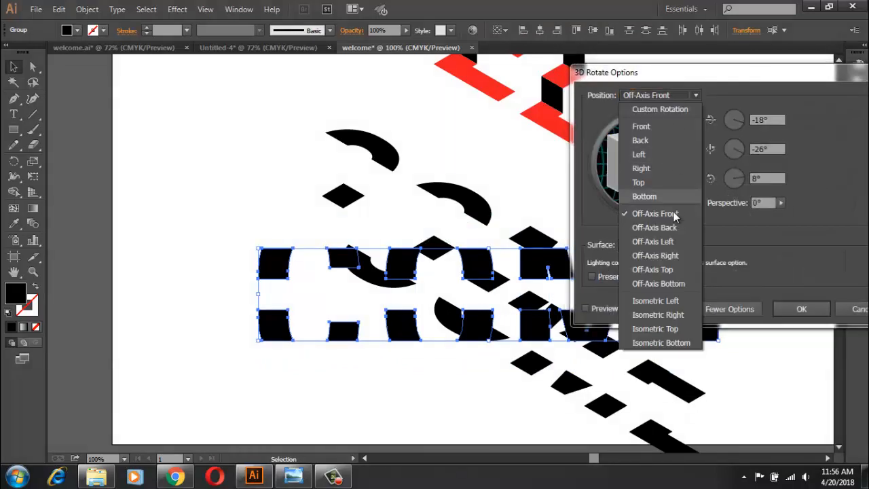
left_click(678, 297)
left_click(585, 308)
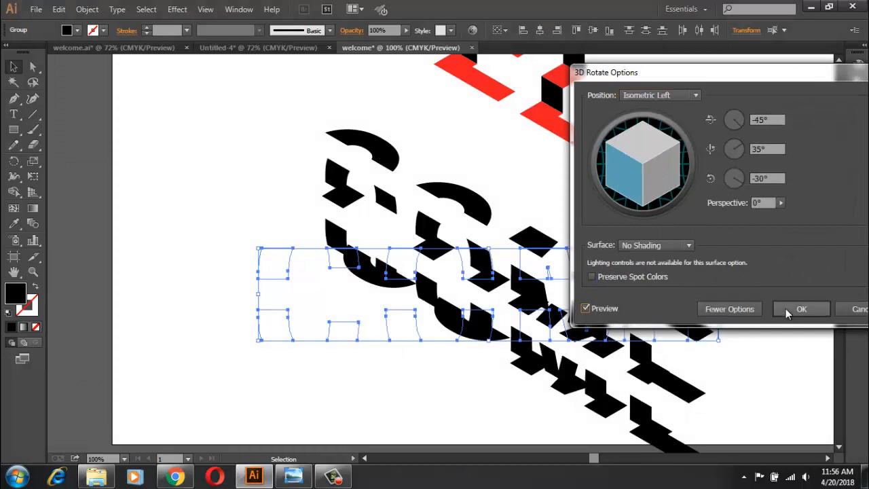
left_click(792, 309)
left_click(254, 163)
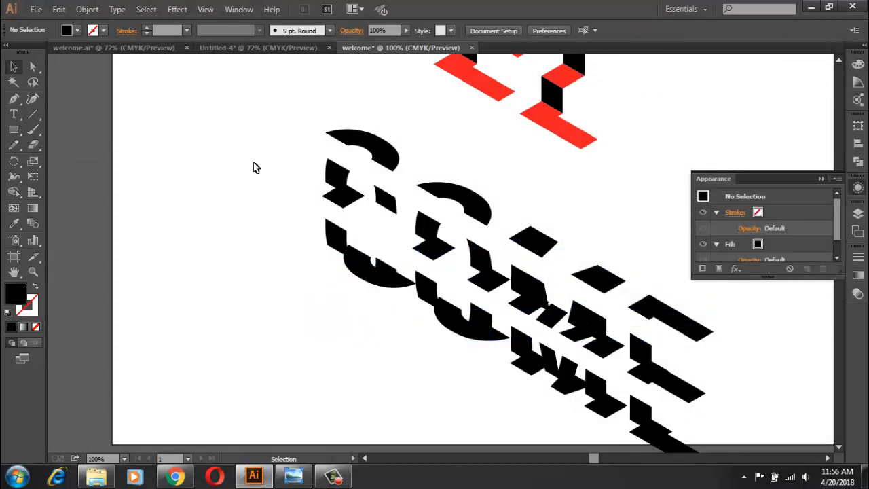
Step: Move the first row of COME down so its pointed corner meets the second row's upper corner
scroll(253, 163, "up", 6)
left_click(813, 180)
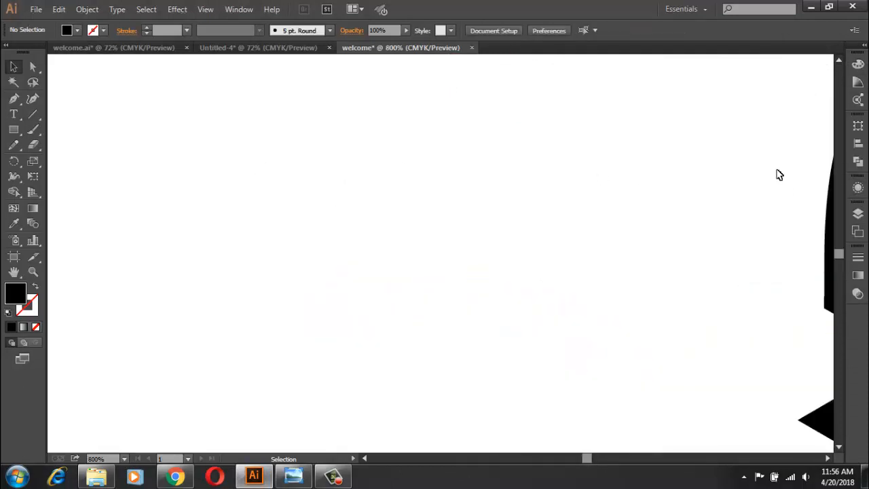
left_click_drag(778, 173, 183, 400)
left_click(239, 396)
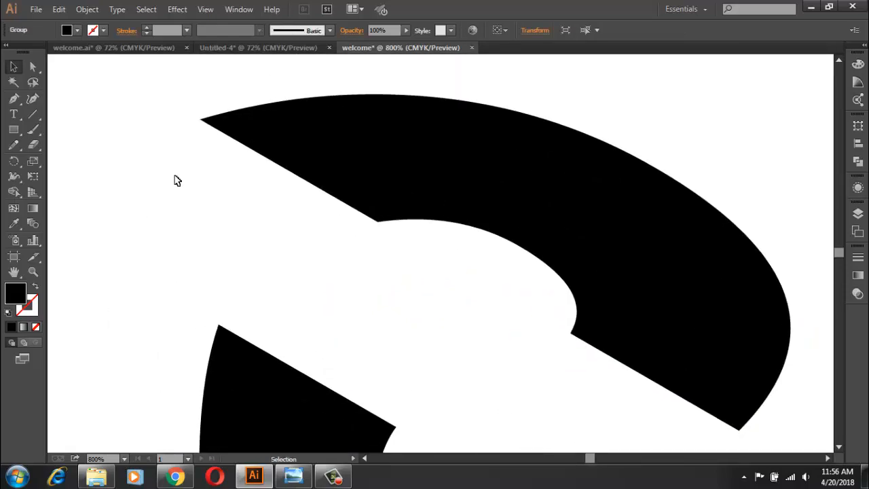
scroll(196, 199, "up", 4)
left_click_drag(195, 200, 304, 429)
left_click_drag(237, 298, 275, 288)
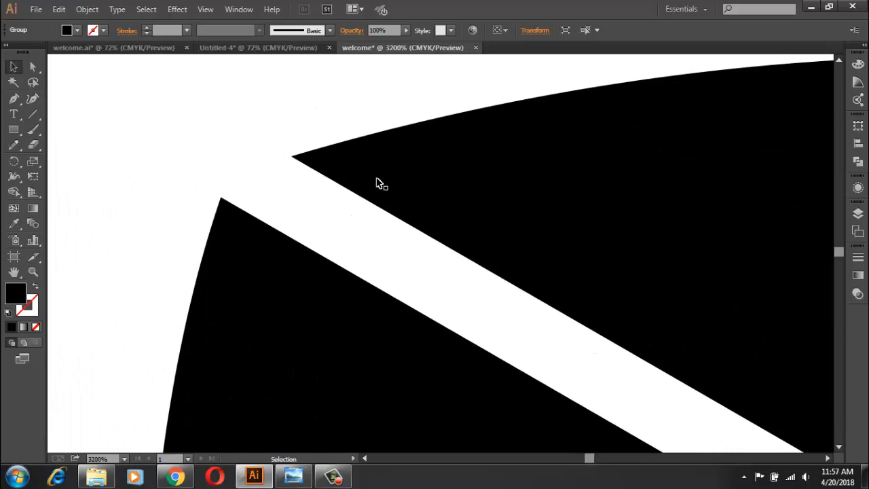
left_click_drag(315, 191, 269, 207)
left_click_drag(236, 231, 244, 228)
left_click_drag(239, 227, 240, 230)
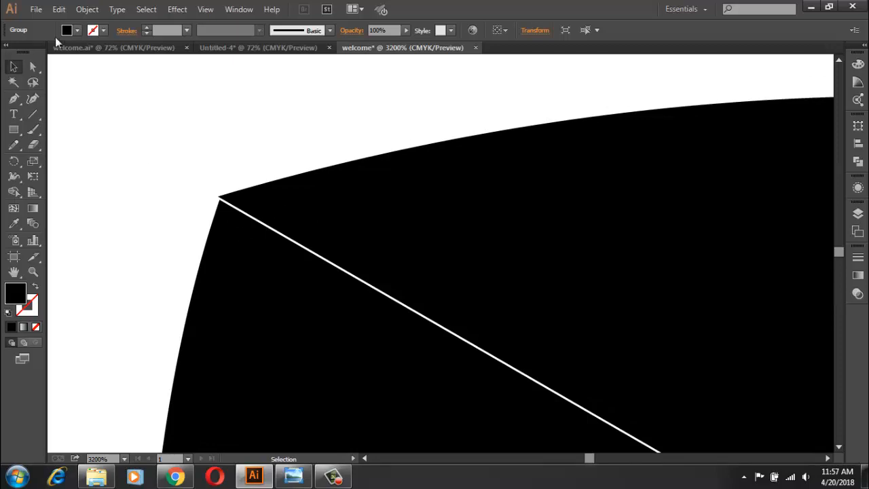
Step: Colour the first row of COME red and nudge the black second row flush against its edge
left_click(66, 30)
left_click(44, 51)
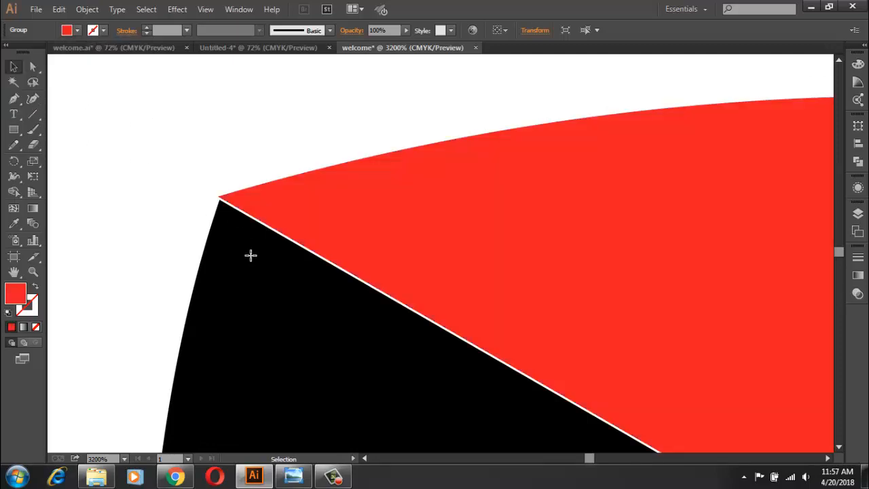
left_click(248, 256)
left_click_drag(247, 257, 251, 256)
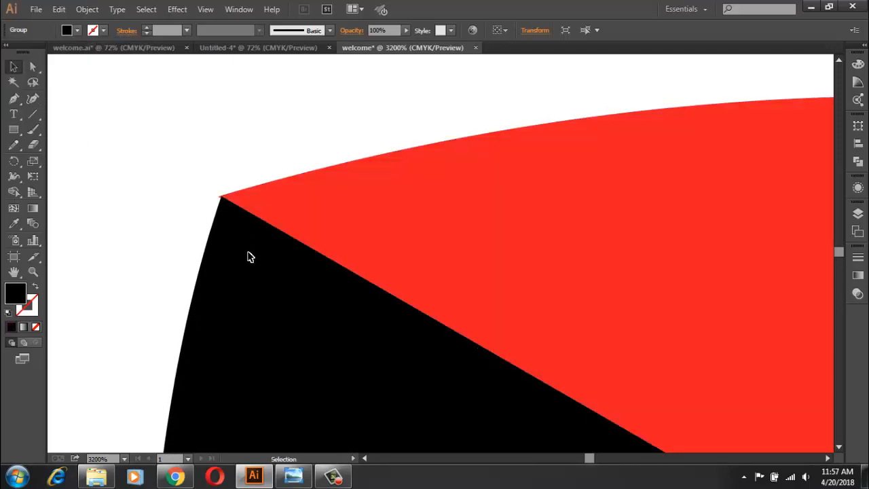
Step: Colour the third row of COME red and move it up against the lower edge of the second row
scroll(248, 257, "down", 3)
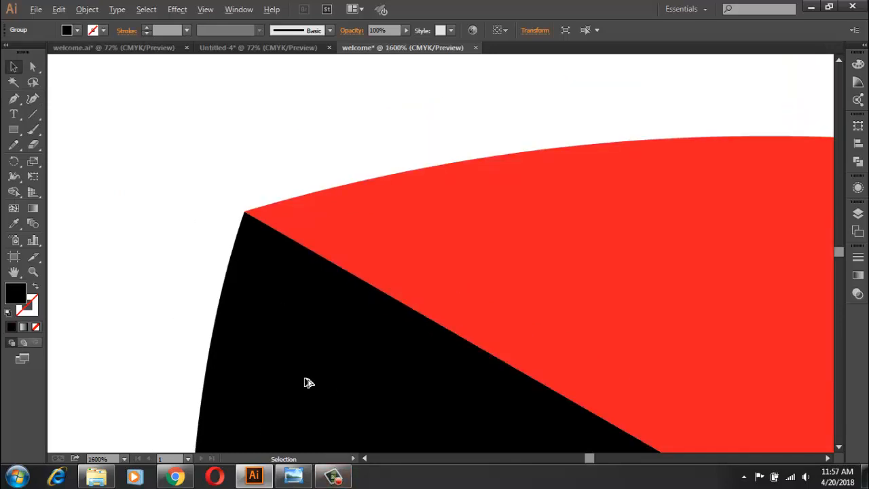
scroll(306, 382, "down", 5)
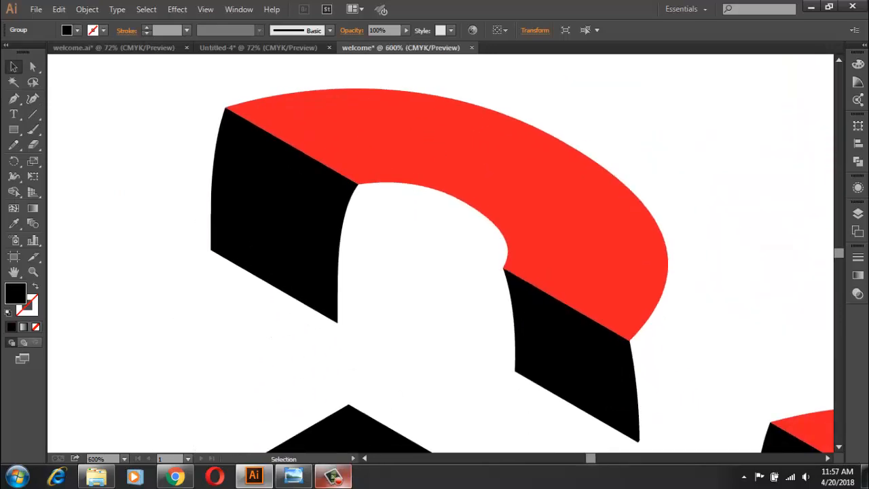
scroll(380, 403, "down", 4)
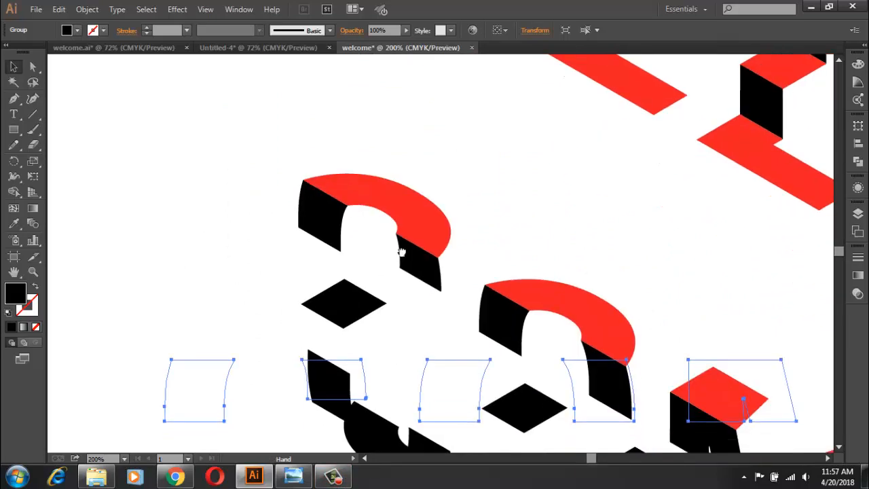
scroll(366, 275, "down", 1)
left_click(365, 271)
left_click_drag(355, 277, 324, 247)
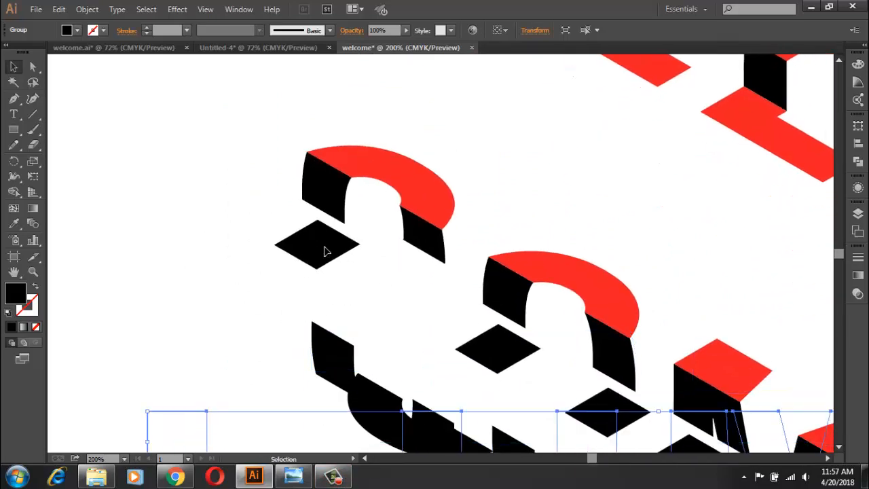
left_click(77, 30)
left_click(60, 51)
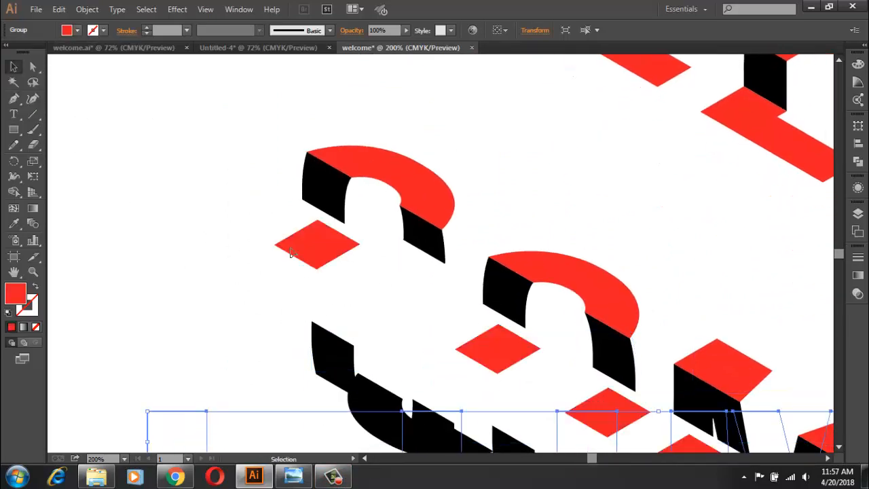
left_click_drag(298, 241, 296, 233)
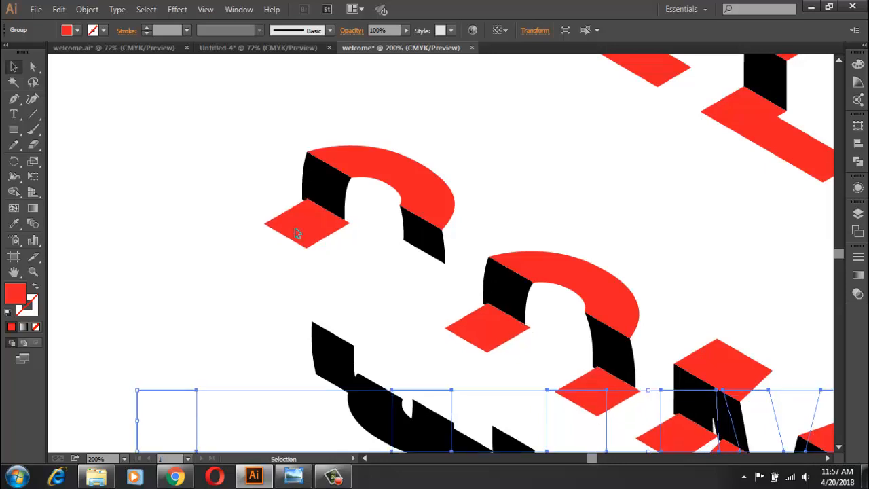
left_click(342, 479)
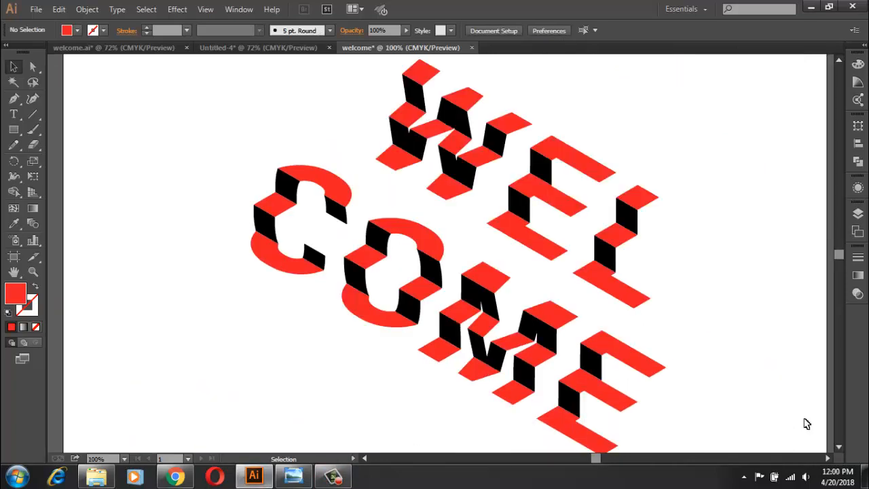
scroll(785, 415, "down", 1)
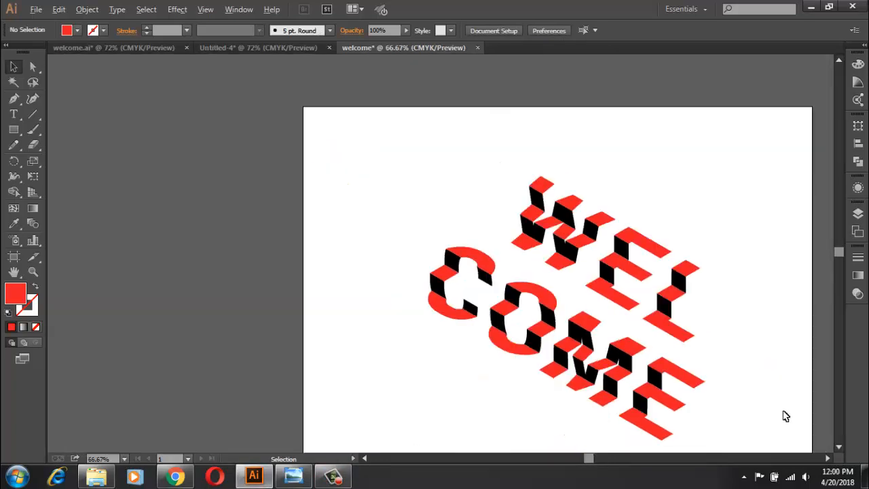
left_click_drag(787, 353, 666, 313)
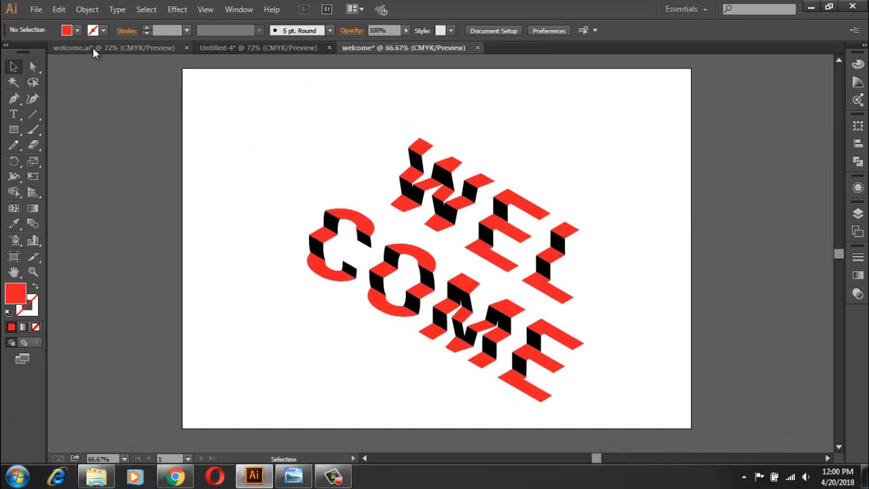
Step: Copy the small blue radial-gradient rectangle beside the artboard in the welcome.ai document
left_click_drag(114, 48, 131, 112)
left_click(126, 112)
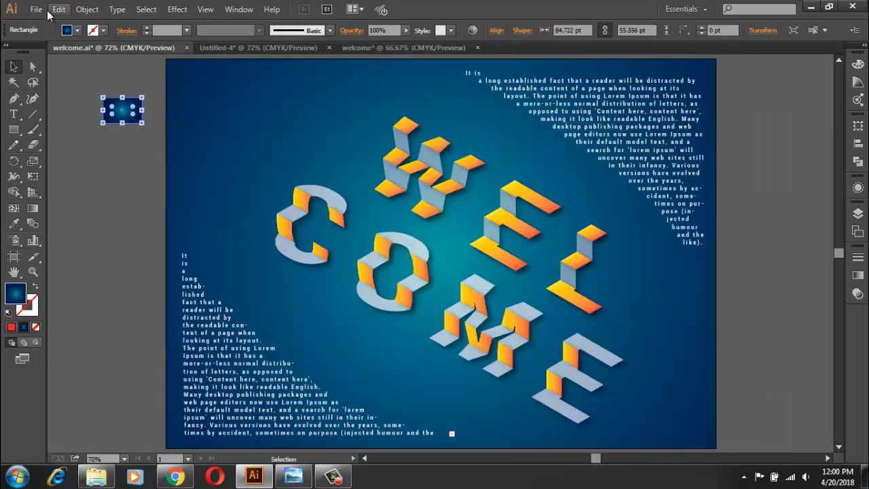
left_click(36, 8)
mouse_move(59, 9)
left_click(80, 72)
Step: Paste the gradient rectangle into the welcome document with the red and black lettering and move it outside the artboard
left_click(407, 52)
left_click(59, 8)
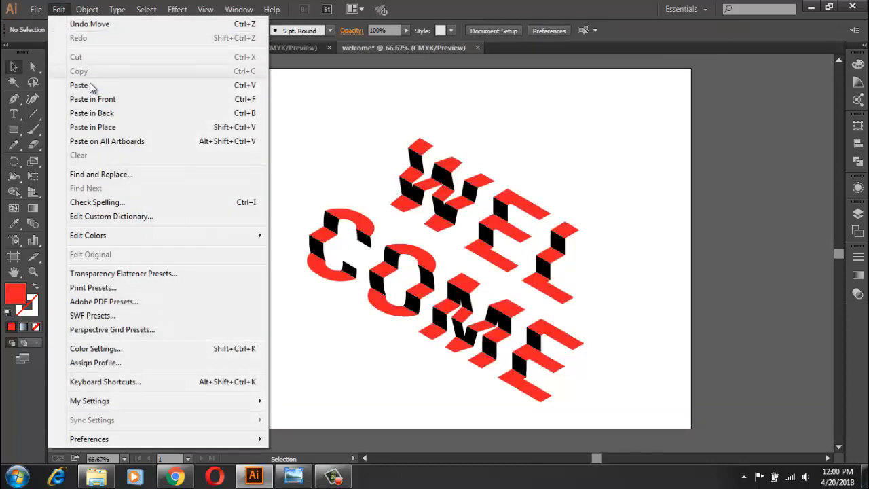
left_click(90, 84)
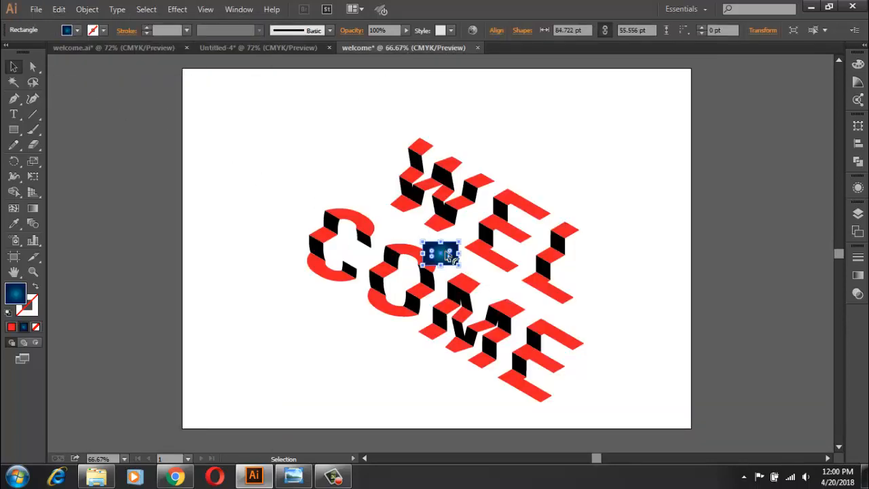
left_click(614, 291)
left_click_drag(443, 254, 146, 111)
left_click(224, 134)
Step: Draw a blue-gradient rectangle of about 1200 × 846 pt covering the artboard and send it behind the lettering
left_click(13, 129)
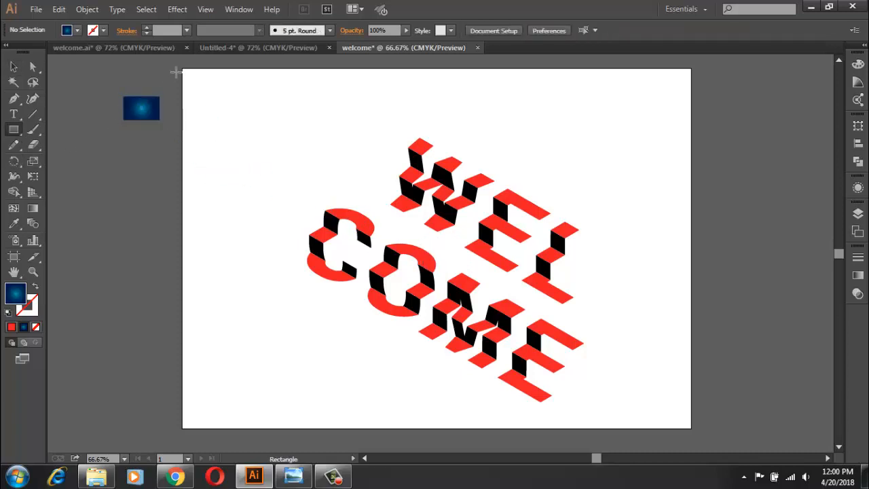
left_click_drag(181, 69, 690, 428)
left_click(13, 66)
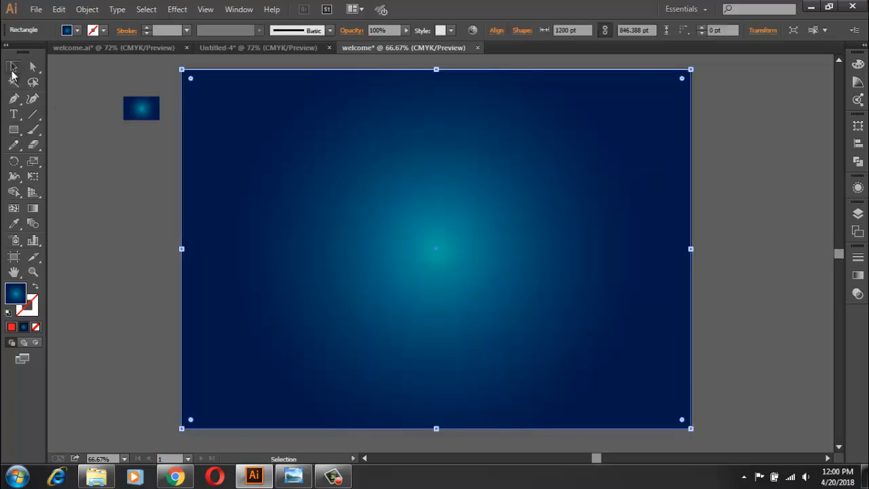
right_click(264, 183)
mouse_move(313, 367)
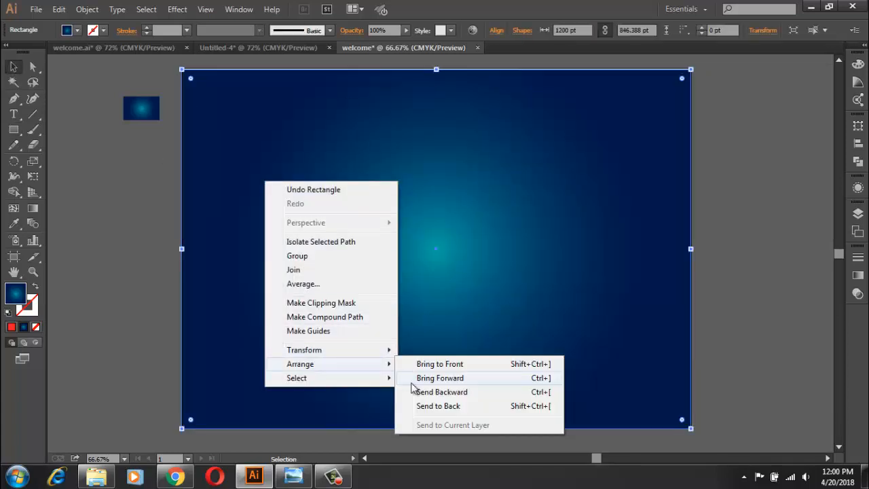
left_click(435, 404)
left_click(730, 208)
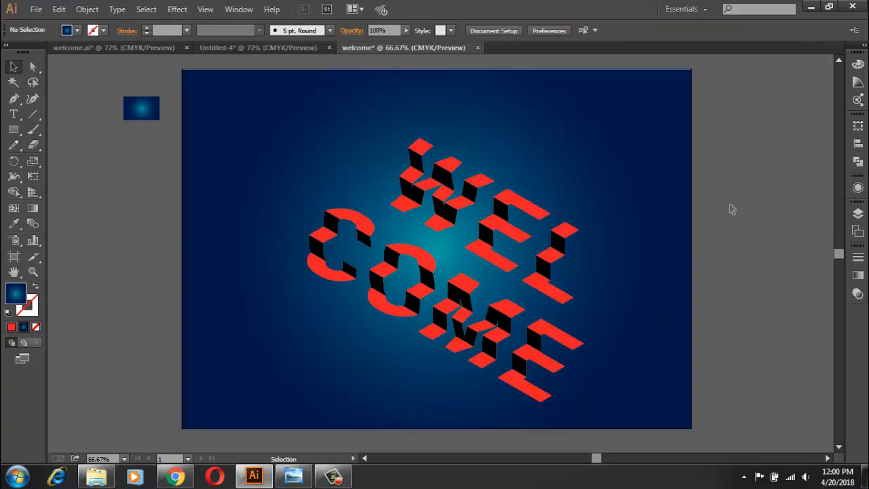
Step: Open the dark outer colour stop of the background's radial gradient and display its colour values in RGB
left_click(673, 212)
left_click(857, 274)
left_click(822, 349)
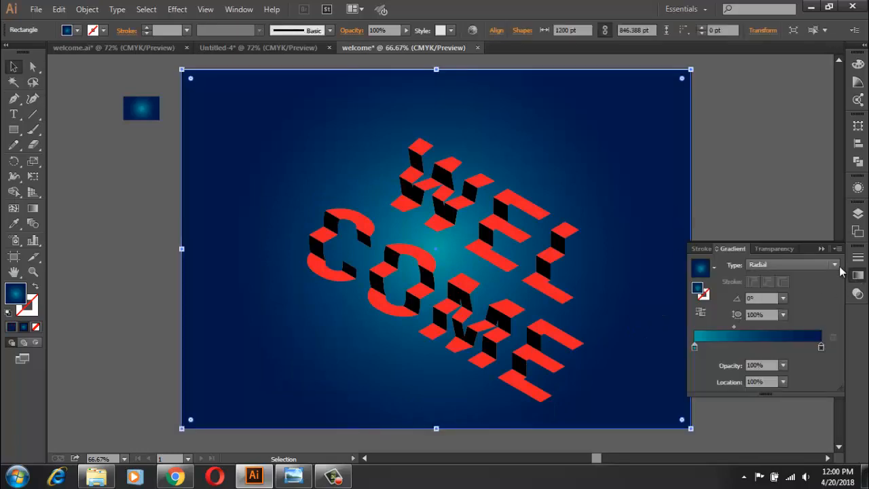
double_click(821, 349)
left_click(818, 195)
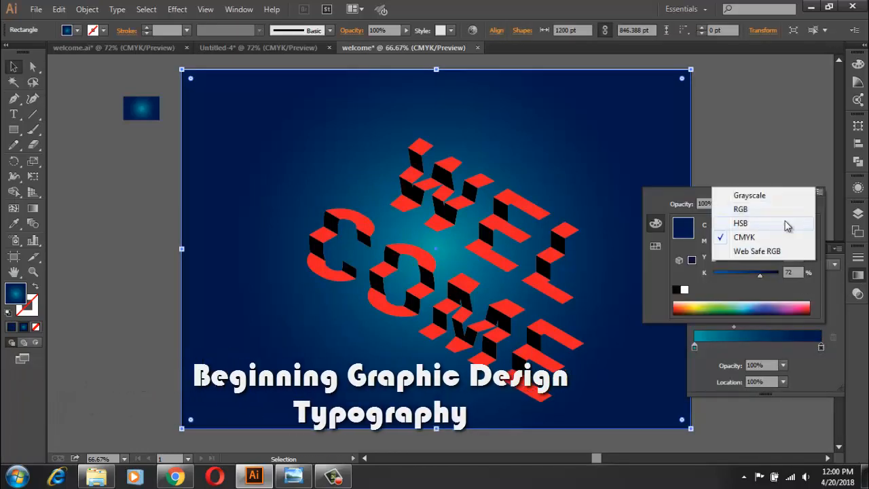
left_click(711, 215)
left_click(791, 289)
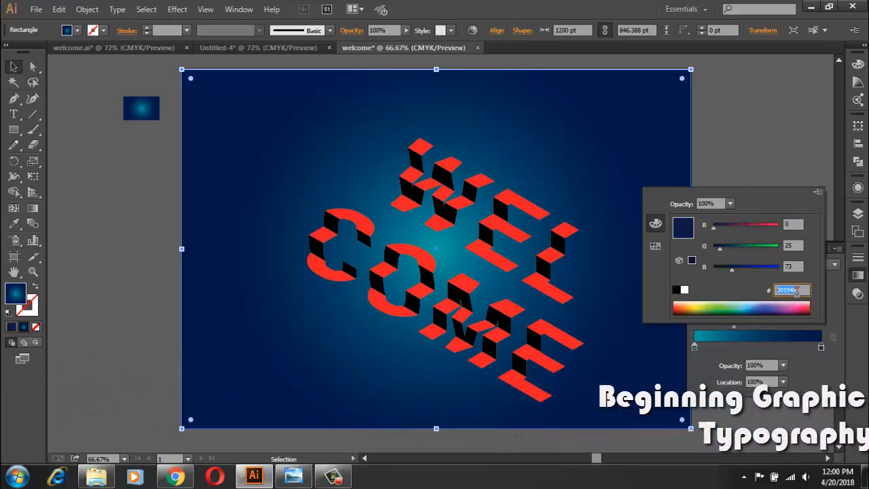
Step: Open the teal inner colour stop of the background's gradient and display its colour values in RGB
left_click(695, 349)
double_click(699, 350)
left_click(699, 351)
left_click_drag(699, 350, 699, 357)
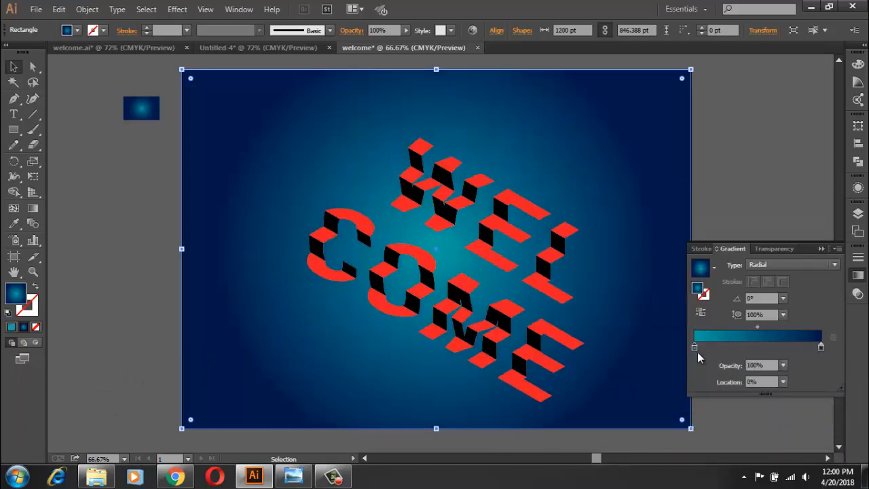
double_click(695, 348)
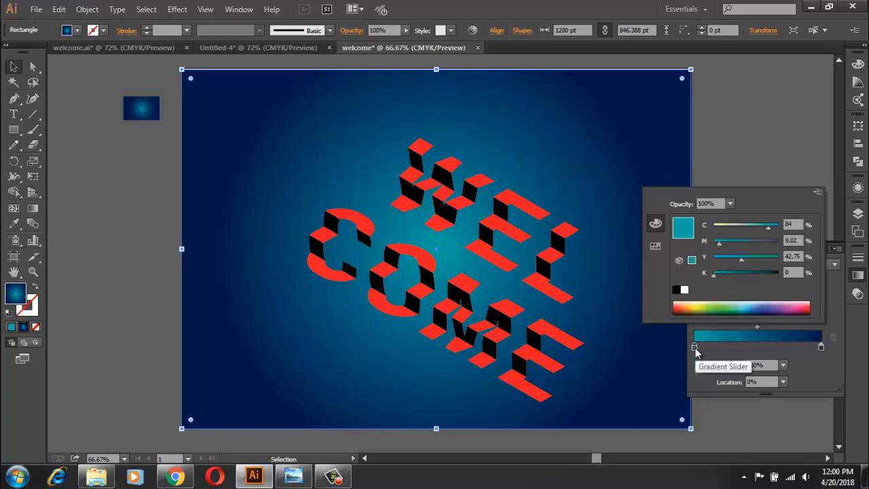
left_click(695, 350)
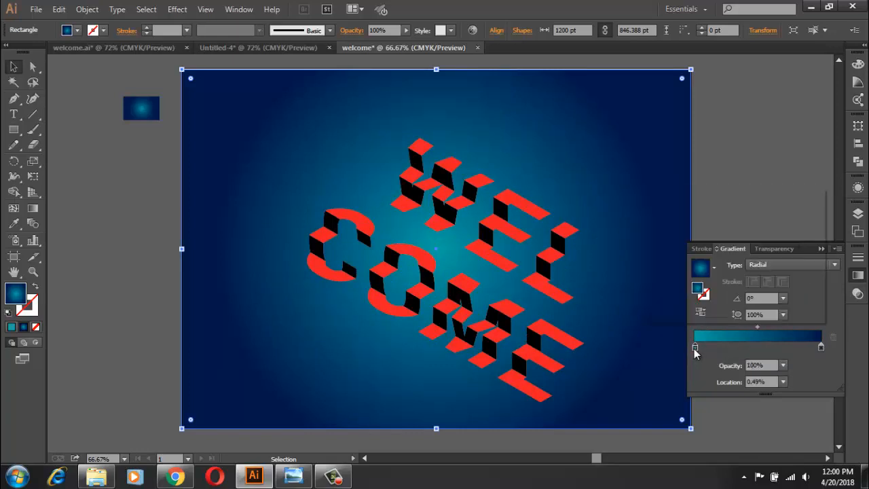
double_click(695, 348)
left_click(818, 193)
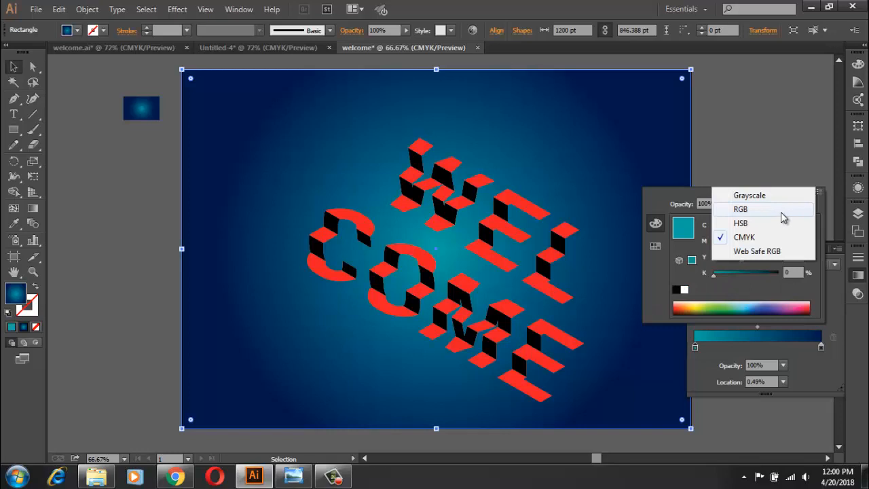
left_click(782, 215)
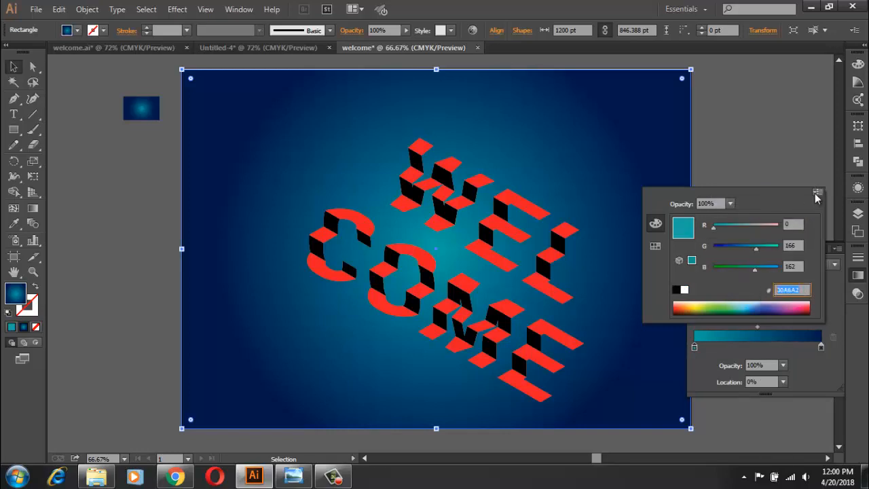
Step: Copy the small sample rectangle's radial gradient onto the large background rectangle with the Eyedropper
left_click(816, 193)
left_click(808, 172)
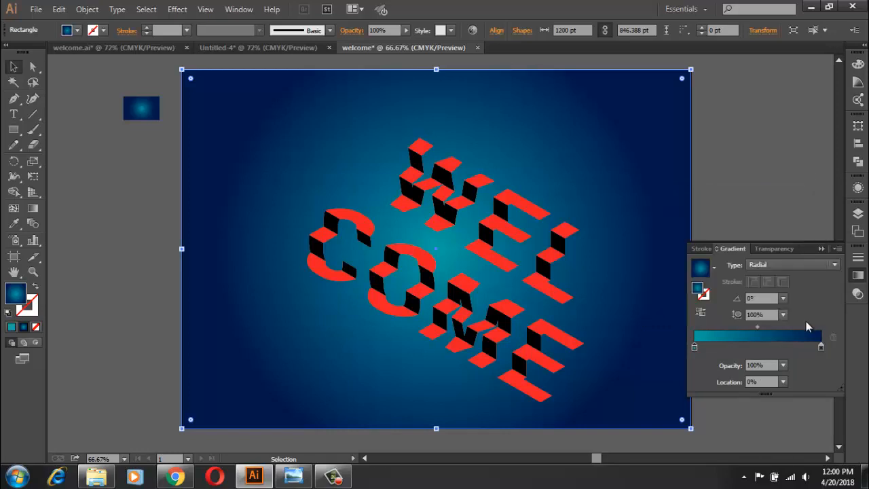
left_click(821, 249)
left_click(13, 223)
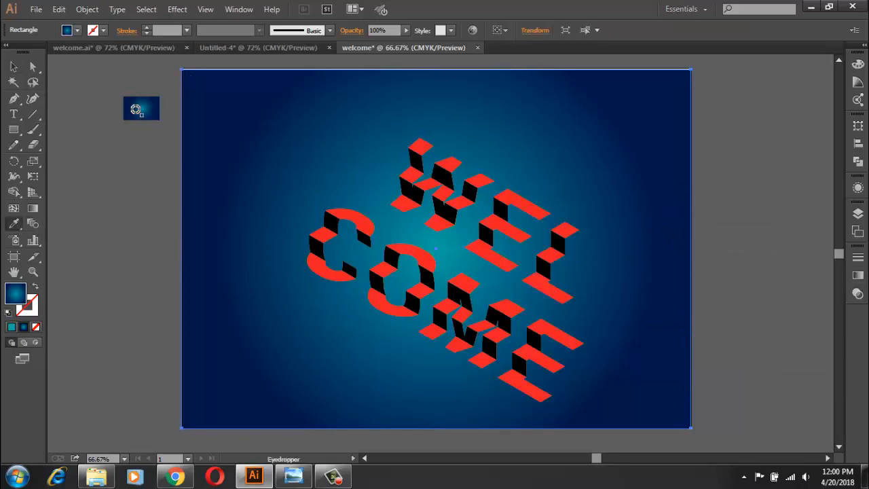
left_click(141, 108)
left_click(12, 67)
left_click(266, 242)
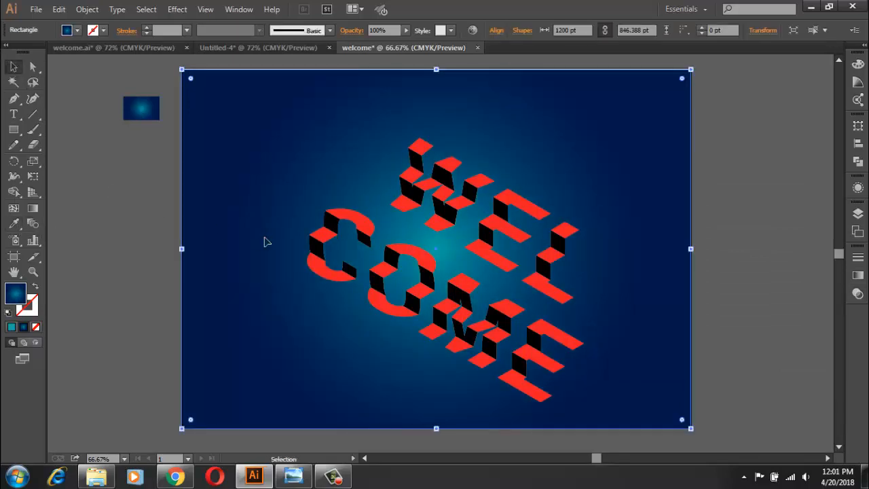
Step: Widen the background's radial gradient by extending its outer end beyond the artboard's edge
left_click(32, 207)
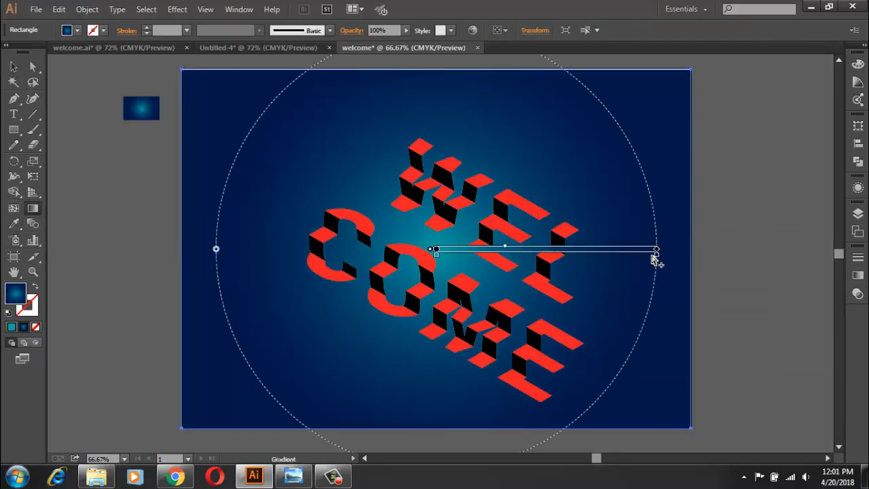
scroll(657, 259, "down", 2)
left_click_drag(658, 258, 737, 266)
scroll(703, 262, "up", 1)
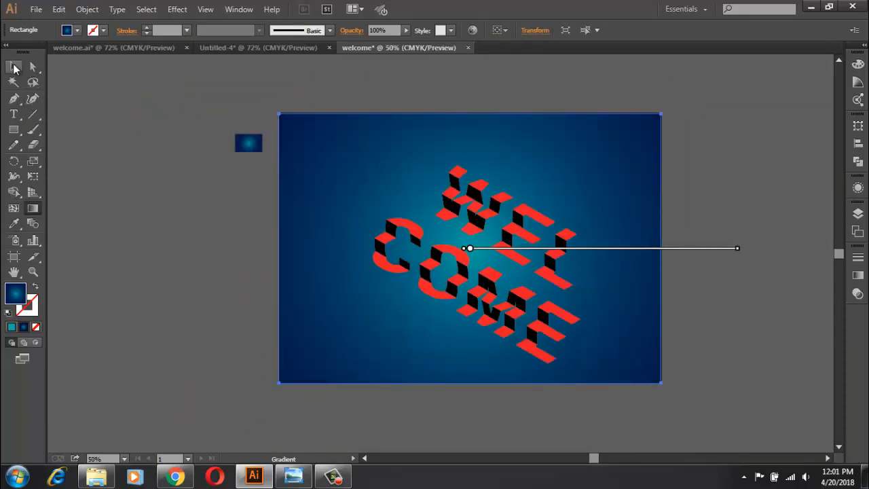
left_click(12, 67)
left_click(270, 239)
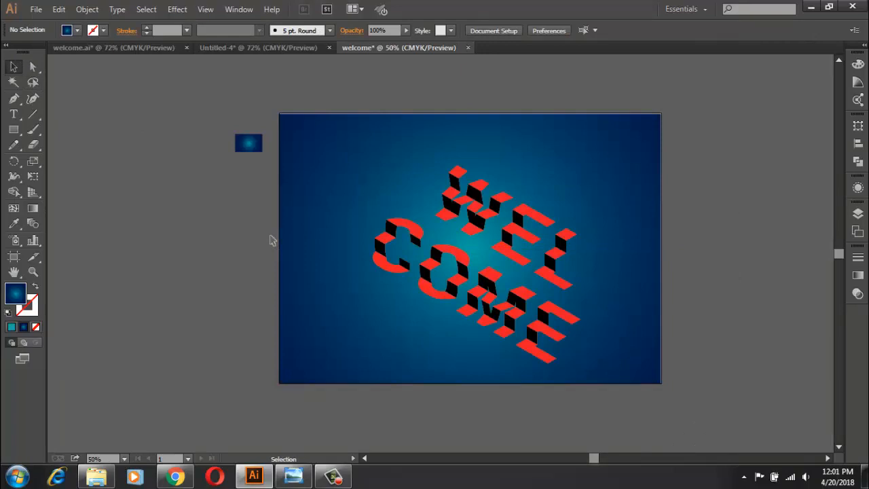
Step: Ungroup the WEL lettering so its horizontal rows can be selected separately
scroll(504, 233, "up", 3)
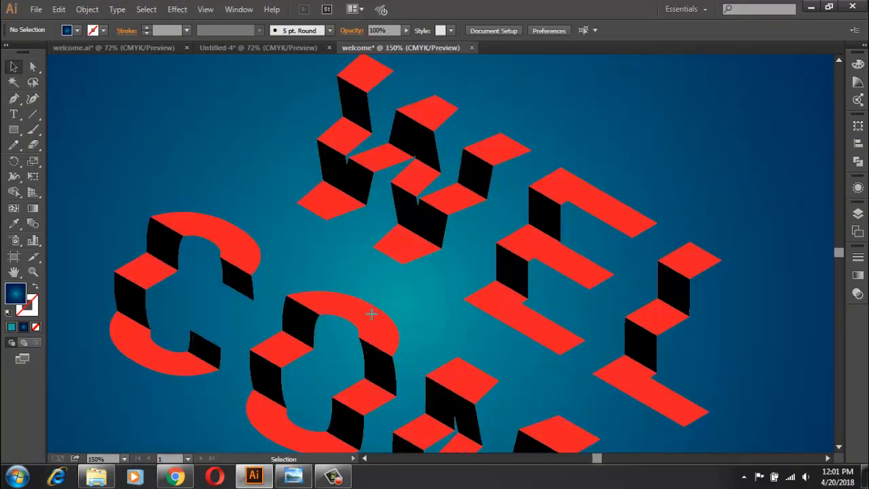
left_click(372, 318)
scroll(372, 318, "down", 3)
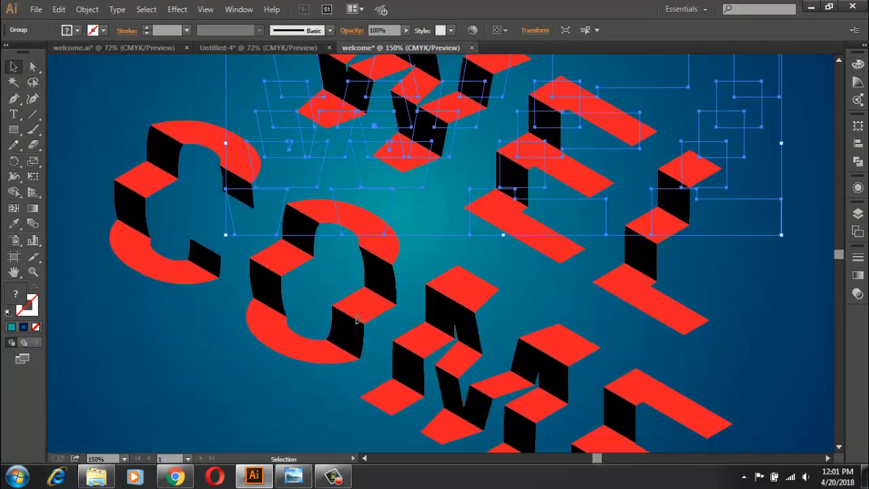
key("ctrl+shift+a")
scroll(358, 305, "up", 2)
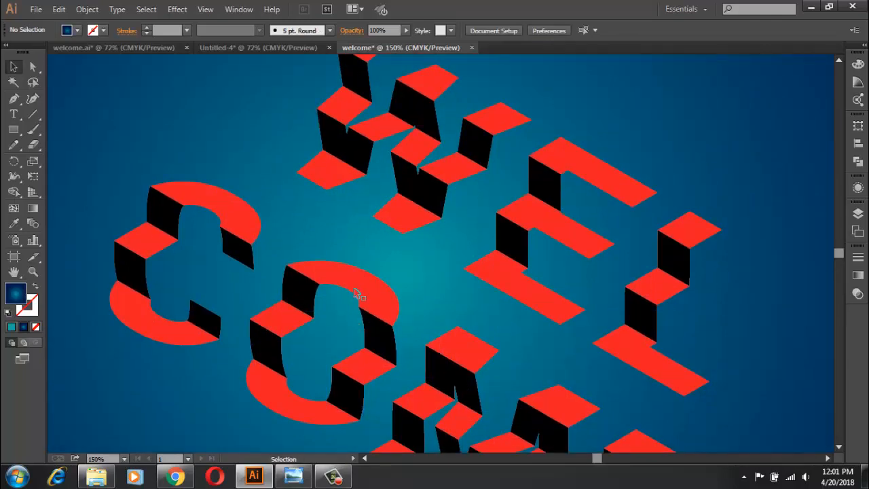
scroll(358, 294, "up", 2)
scroll(360, 272, "up", 4)
left_click_drag(422, 184, 384, 407)
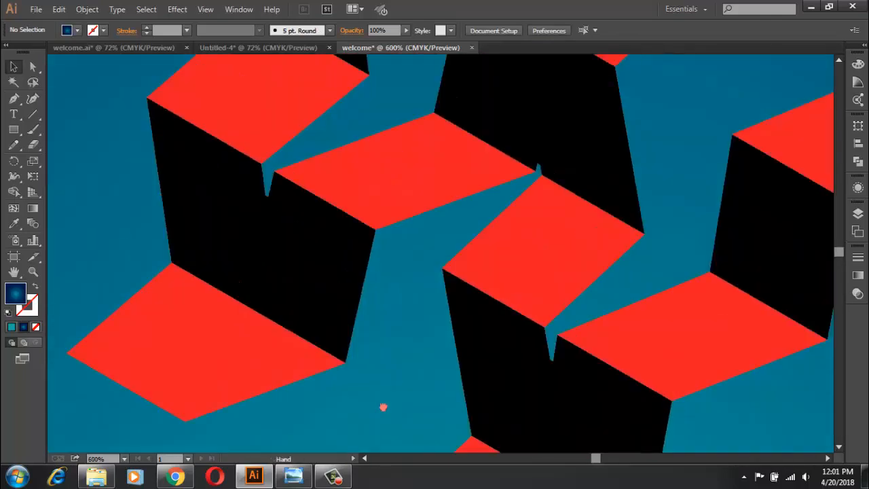
scroll(399, 401, "down", 2)
left_click_drag(416, 321, 302, 253)
right_click(202, 99)
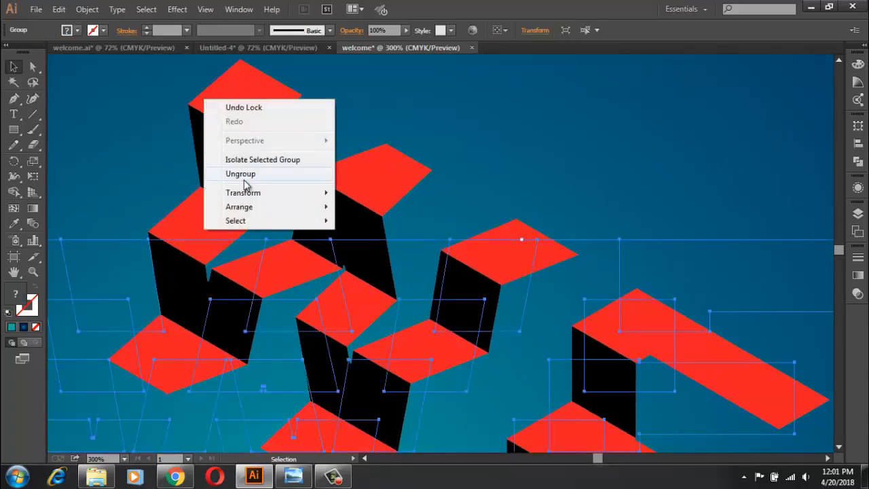
left_click(330, 184)
left_click(341, 132)
Step: Fill the three red rows of the WEL lettering with the yellow-orange gradient swatch
left_click(255, 113)
left_click(77, 30)
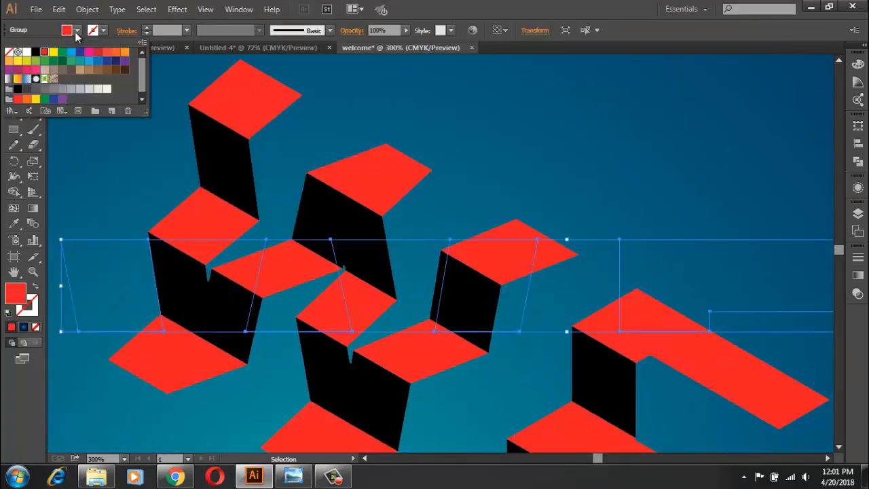
left_click(17, 79)
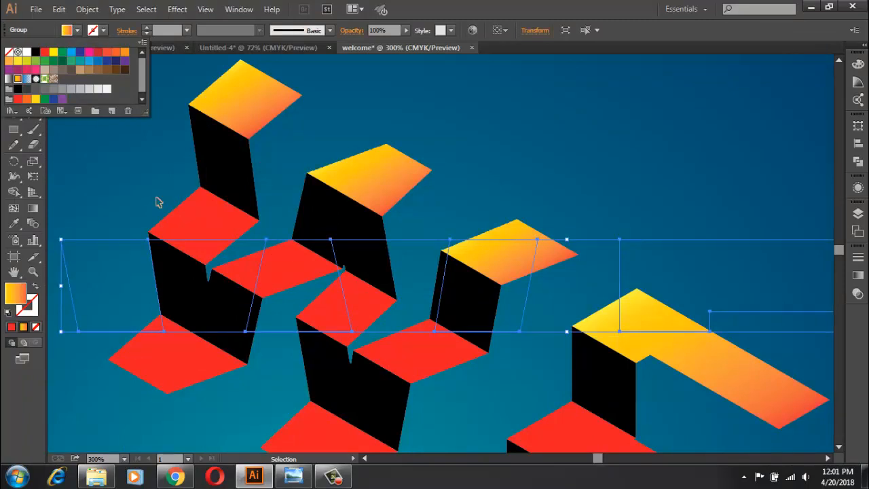
left_click(158, 202)
left_click(192, 219)
left_click(77, 30)
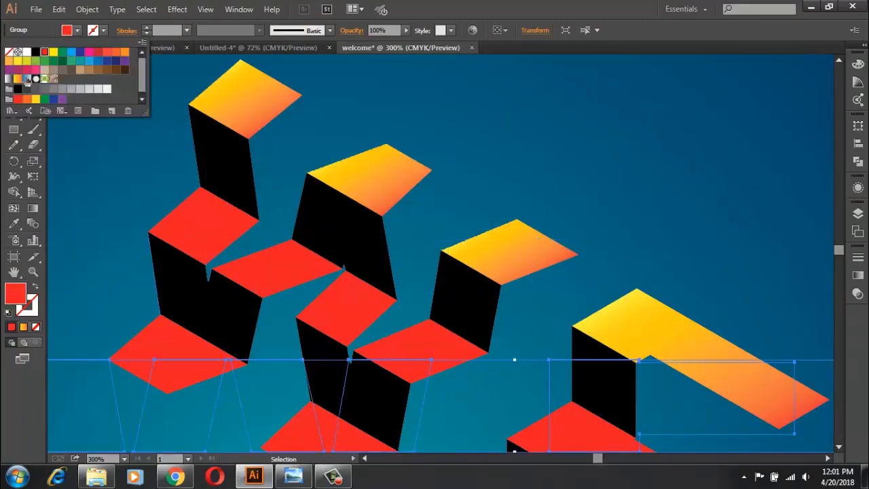
left_click(17, 78)
left_click(140, 306)
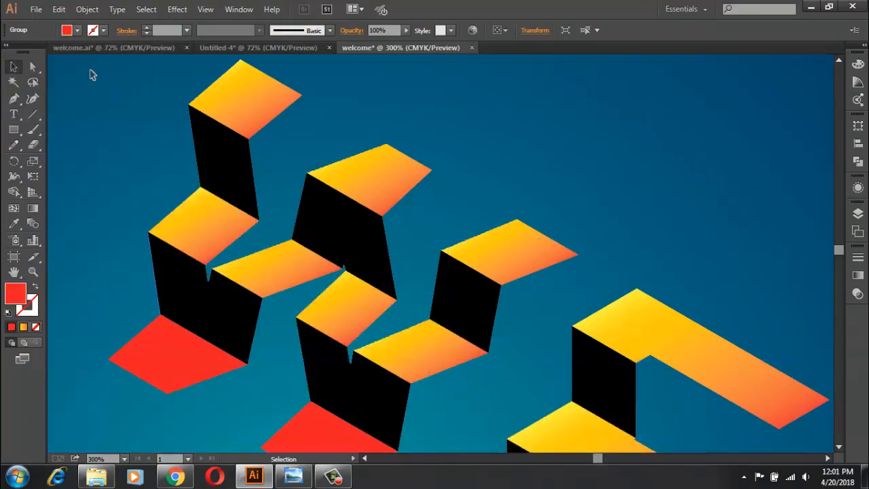
left_click(76, 30)
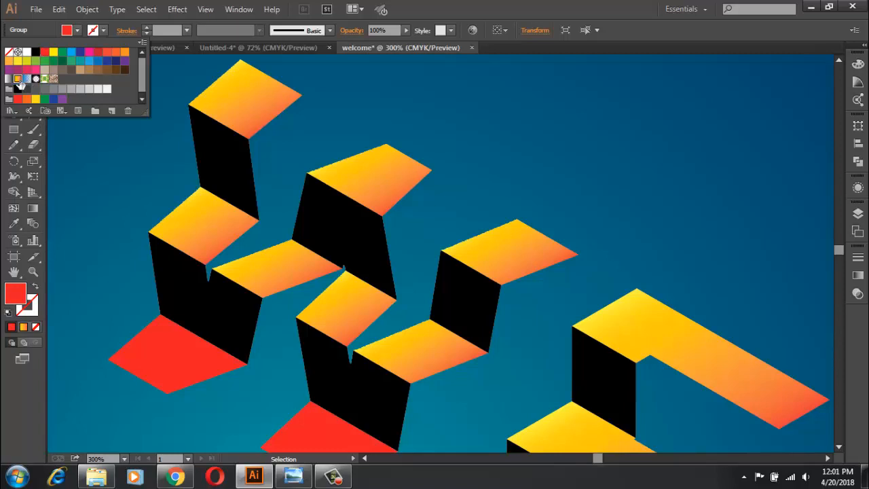
left_click(18, 79)
Step: Fill both black rows of the WEL lettering with white and set their opacity to 75%
left_click(180, 284)
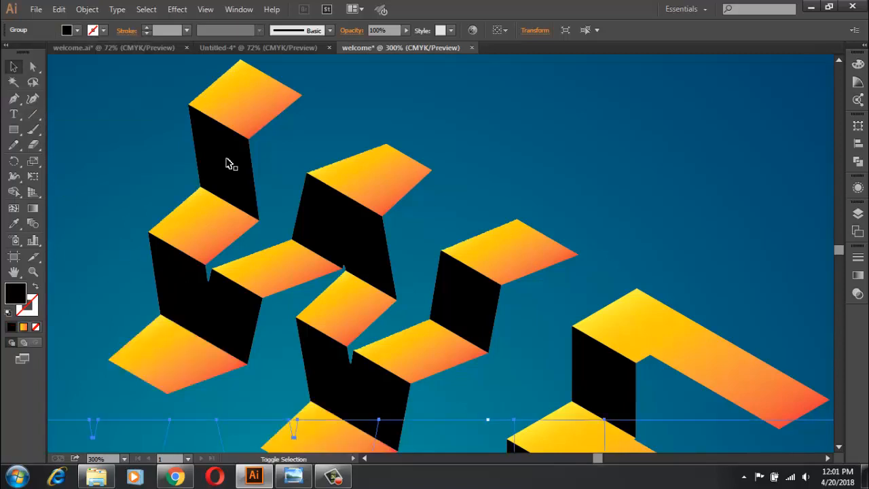
left_click(229, 166, "shift")
left_click(77, 31)
left_click(26, 52)
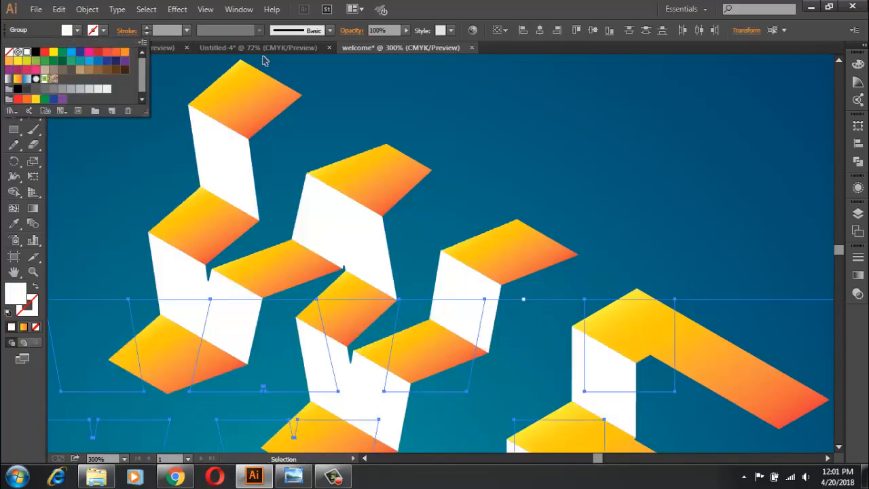
left_click(346, 29)
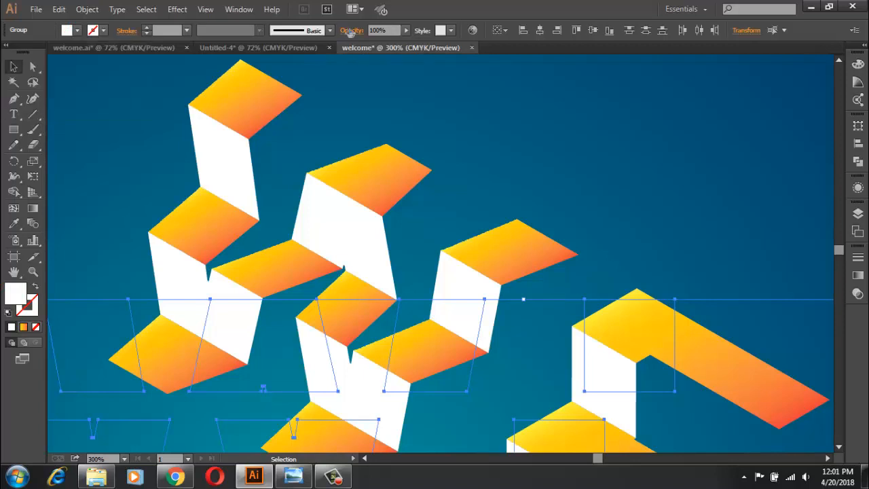
left_click(405, 31)
left_click_drag(384, 46, 397, 44)
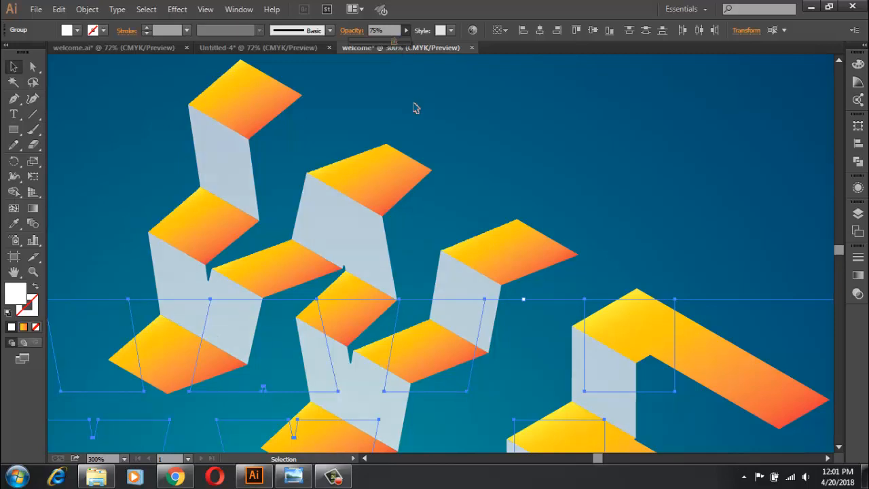
left_click(432, 111)
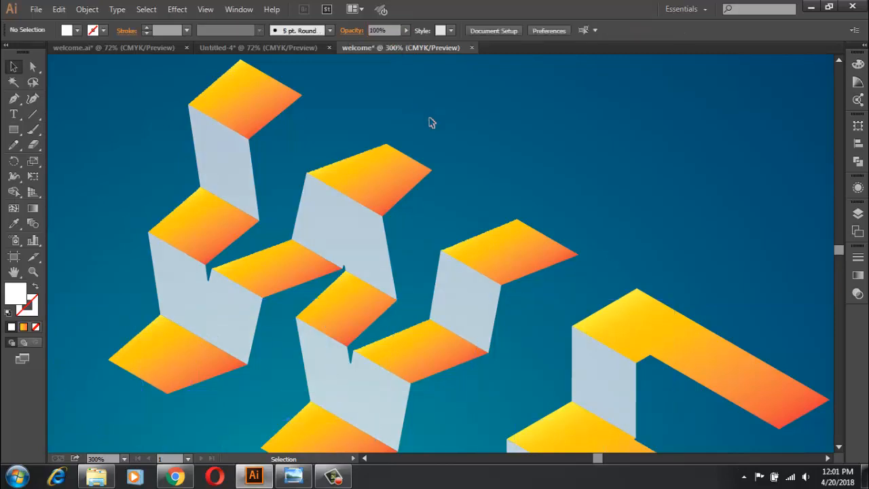
Step: Apply a black Multiply drop shadow to WEL's orange rows with 75% opacity, 7 pt X and Y offsets and 5 pt blur
left_click(286, 107)
left_click(197, 313, "shift")
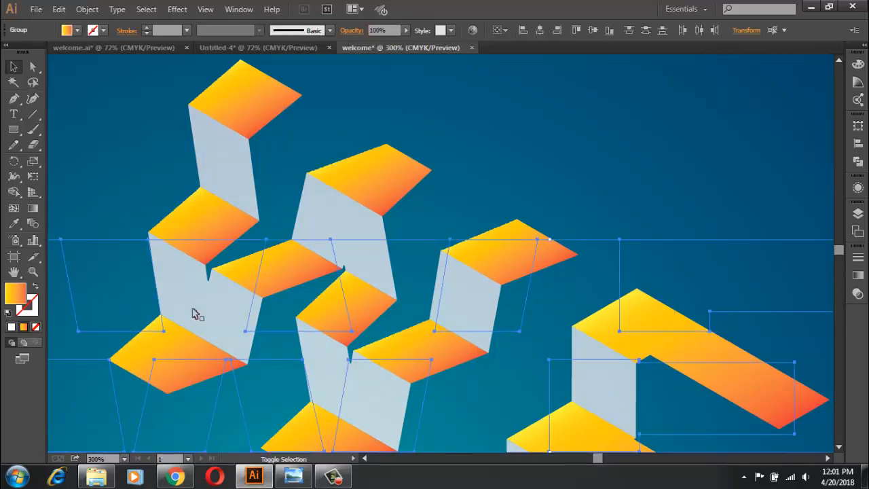
left_click(176, 10)
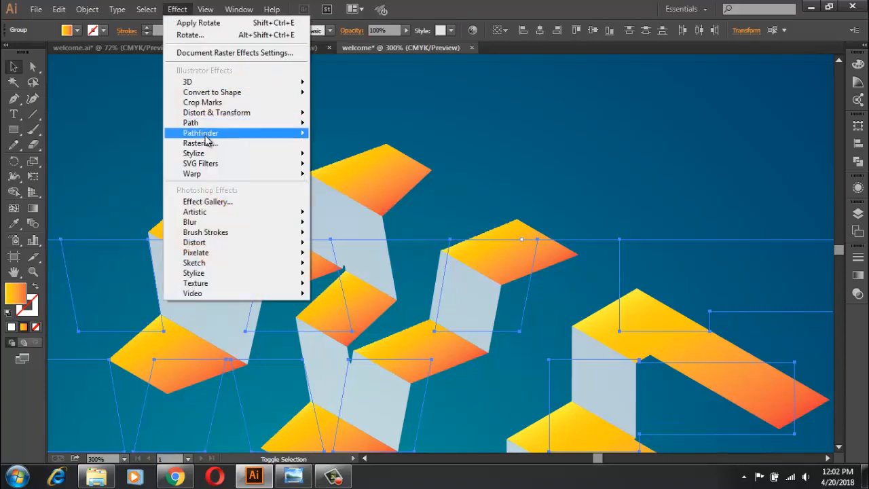
mouse_move(226, 158)
left_click(349, 155)
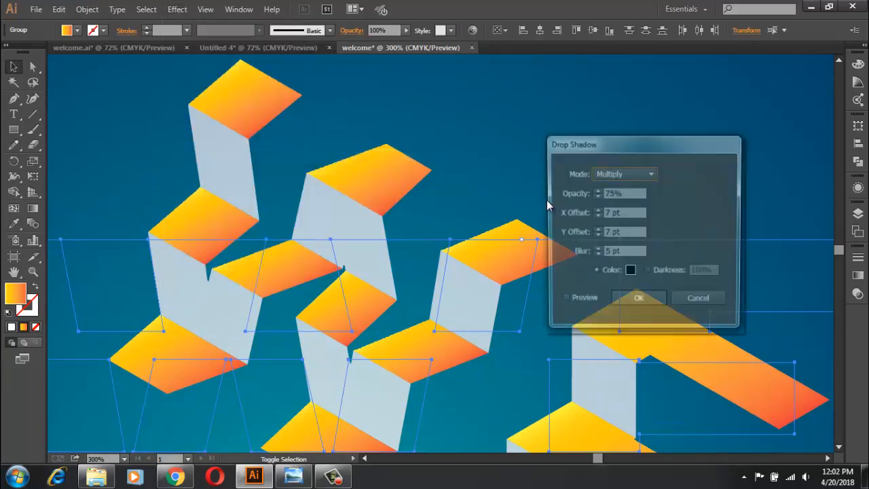
left_click(563, 301)
left_click(638, 301)
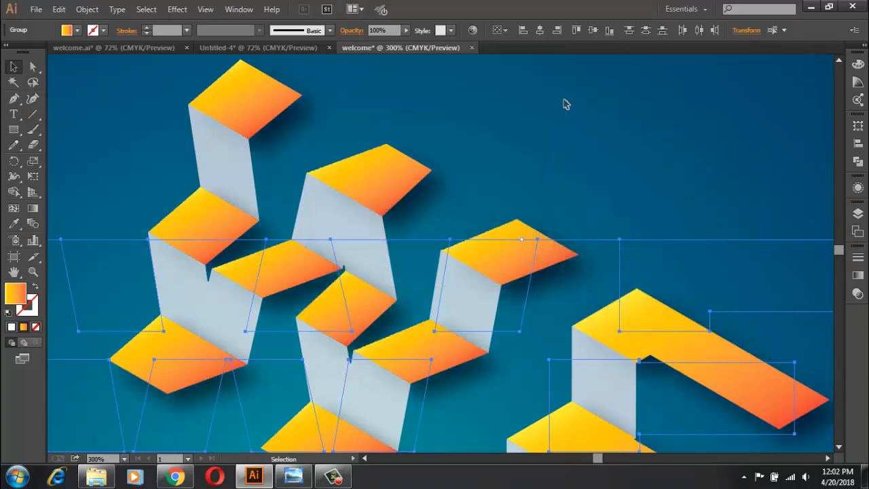
left_click(566, 104)
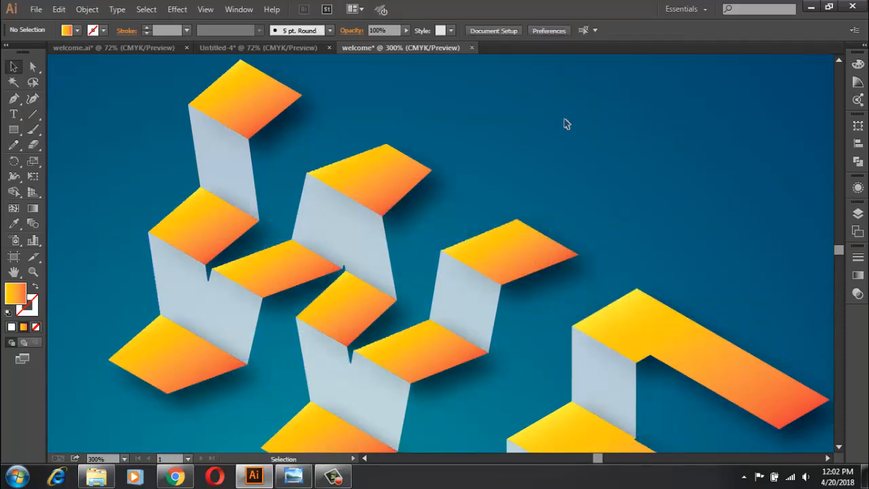
Step: Apply the same drop shadow to the two semi-transparent white rows of the WEL lettering
scroll(565, 143, "down", 4)
scroll(566, 144, "up", 3)
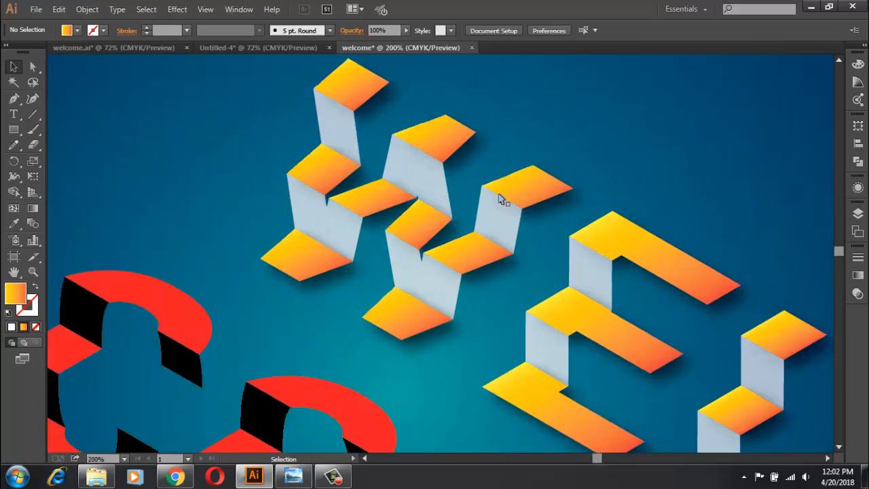
left_click(346, 233)
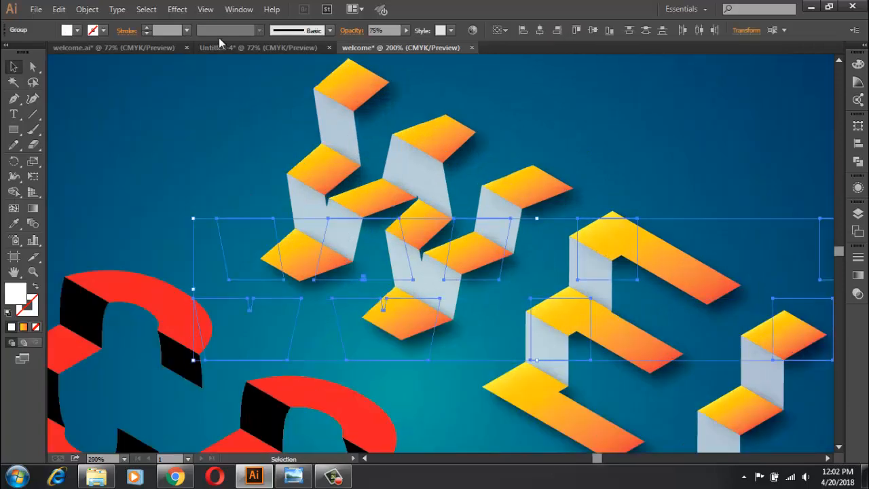
left_click(177, 9)
left_click(206, 26)
left_click(648, 166)
scroll(648, 179, "down", 1)
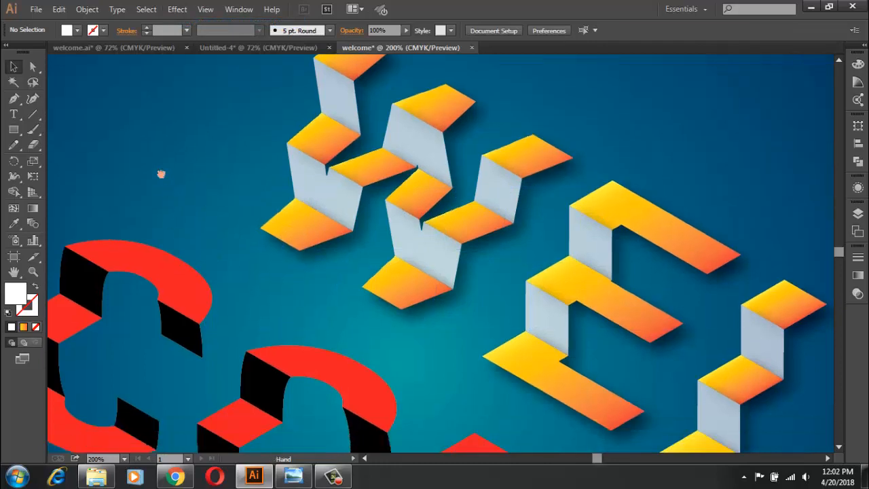
Step: Group all rows of the WEL lettering again
left_click_drag(160, 173, 314, 131)
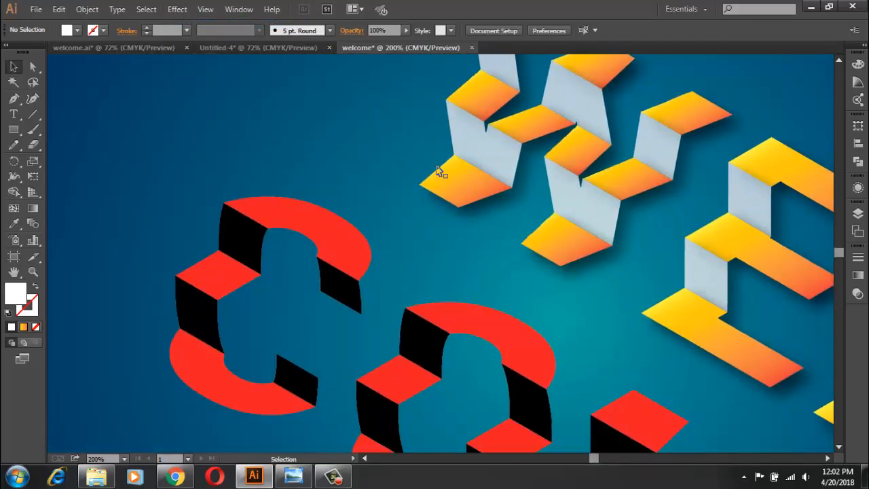
key("ctrl+minus")
key("ctrl+minus")
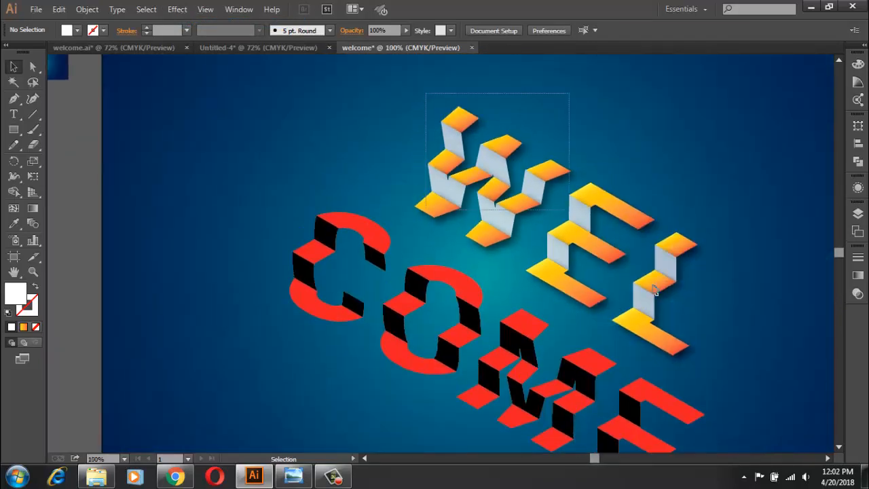
left_click_drag(653, 290, 737, 362)
right_click(659, 280)
left_click(692, 340)
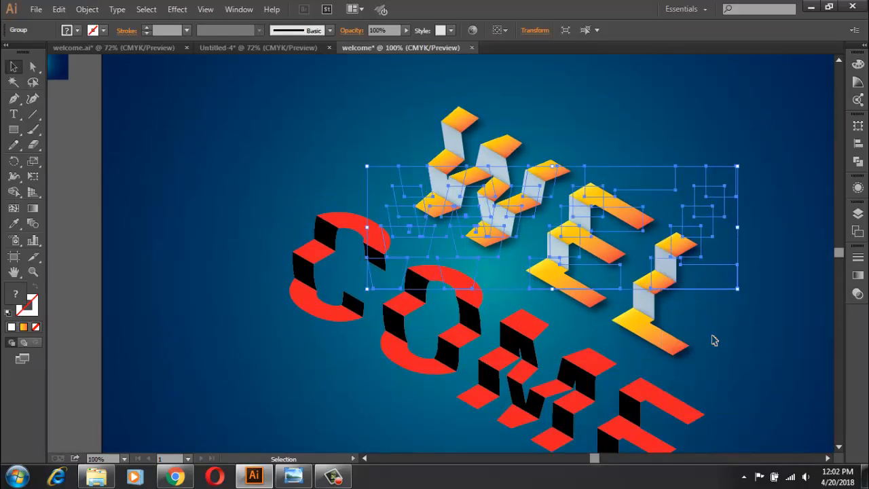
left_click(739, 143)
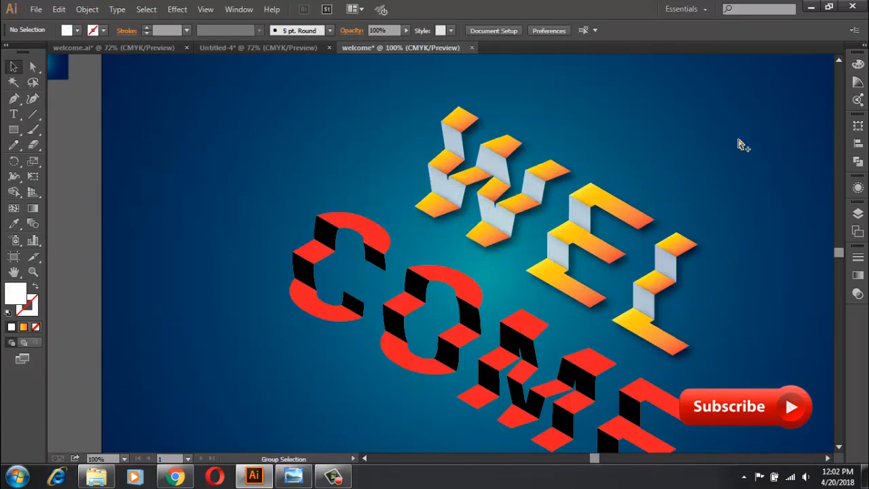
Step: Lock the gradient background rectangle and select the red and black COME lettering
key("ctrl+a")
left_click(72, 232)
left_click(200, 226)
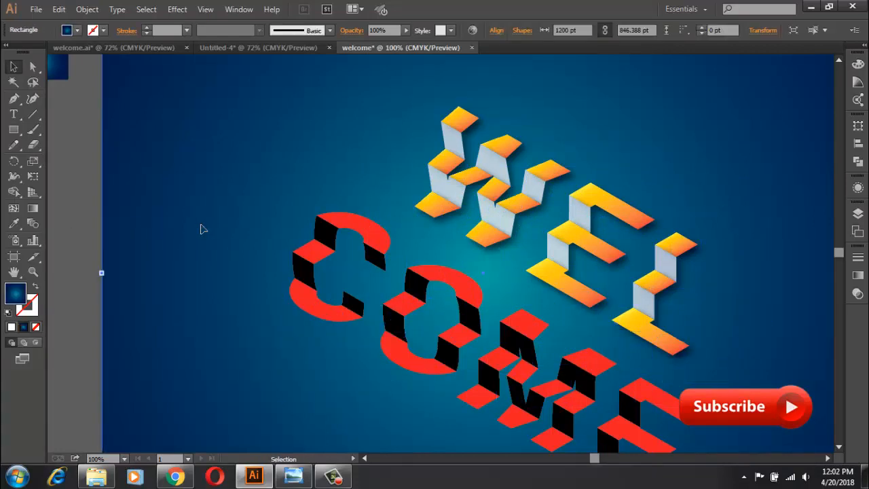
key("ctrl+2")
left_click(312, 299)
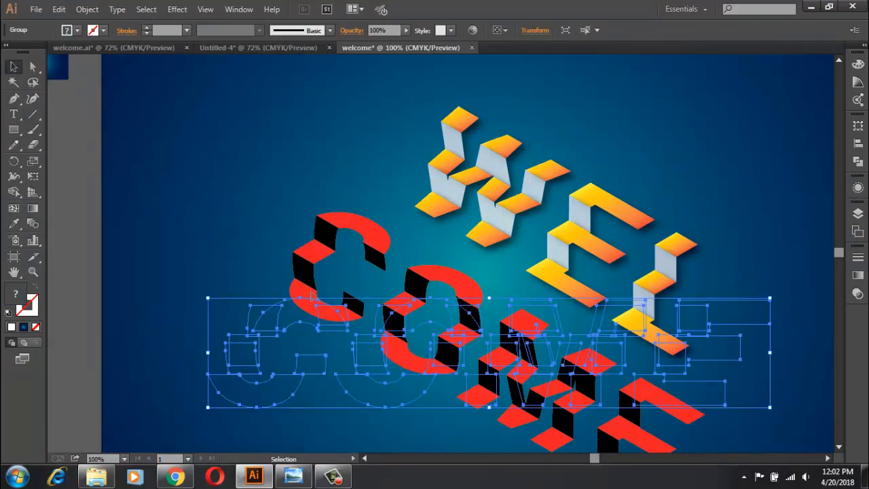
Step: Lock the WEL lettering and ungroup the red and black COME lettering
left_click(434, 205)
key("ctrl+2")
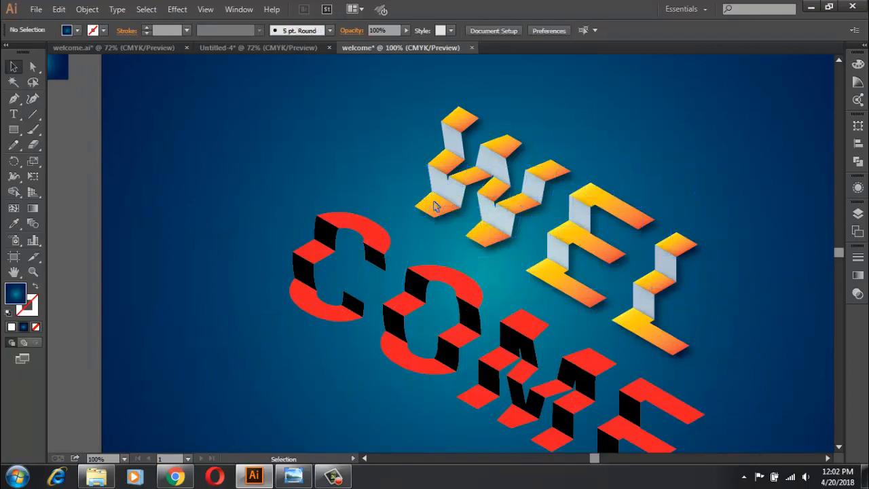
key("ctrl+a")
right_click(367, 253)
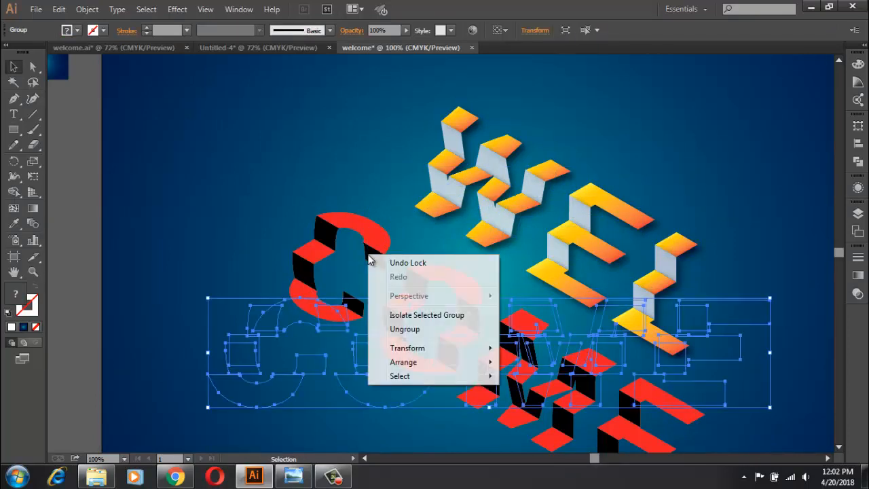
left_click(399, 329)
left_click(249, 224)
Step: Fill COME's three red rows with white and lower their opacity to 76%
left_click(338, 215)
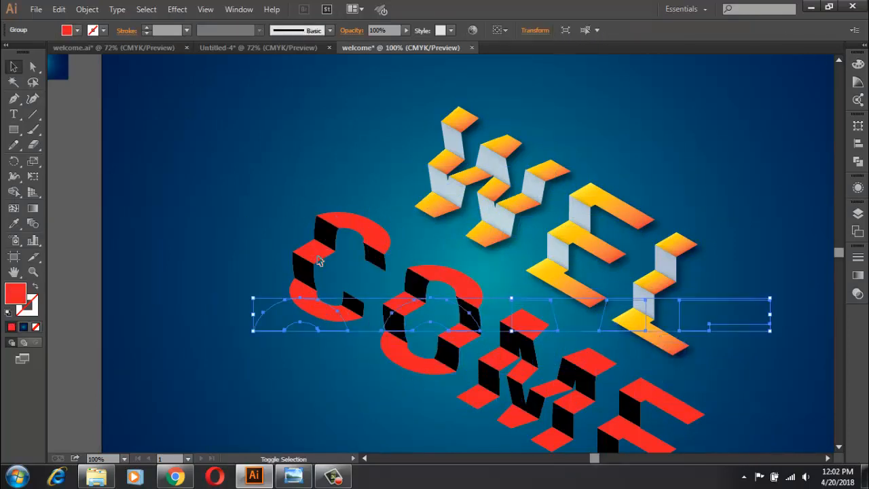
left_click(315, 258, "shift")
left_click(309, 300, "shift")
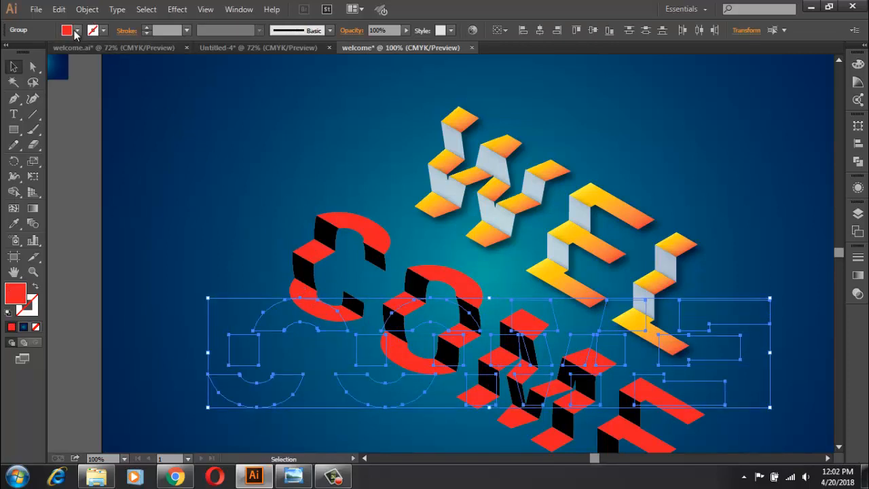
left_click(77, 30)
left_click(27, 52)
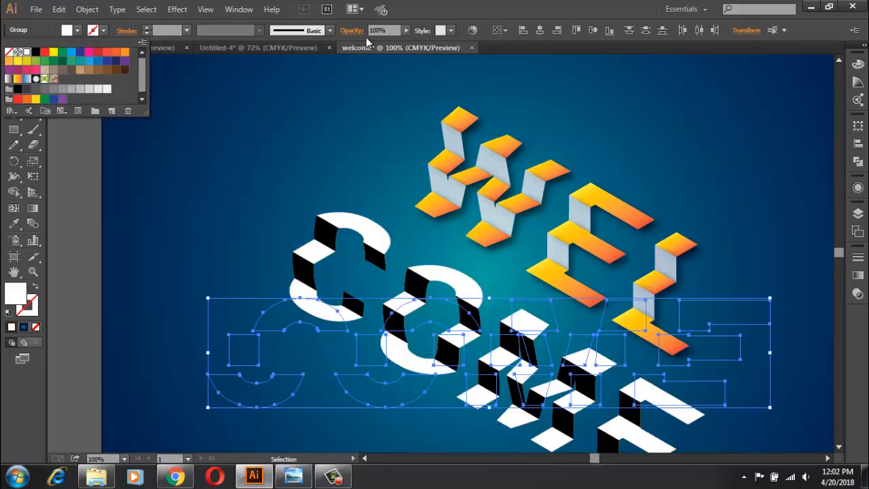
left_click(372, 24)
left_click(406, 30)
left_click_drag(385, 42, 389, 42)
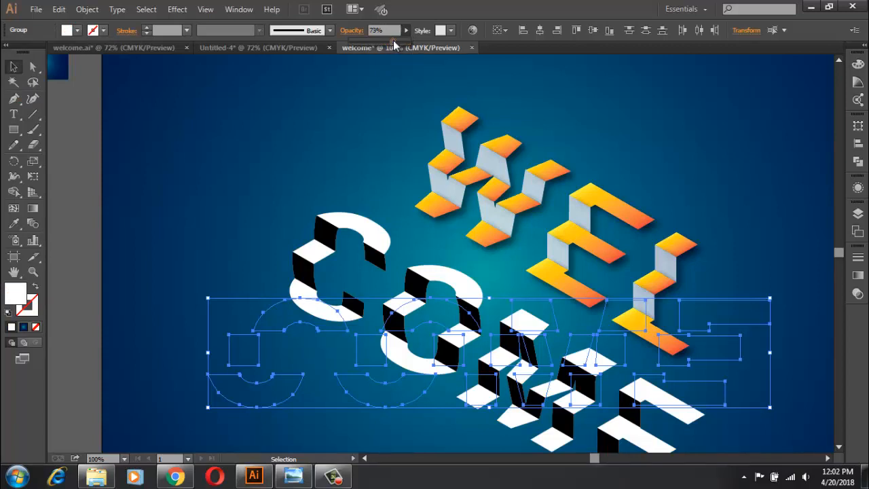
left_click(381, 129)
left_click(305, 167)
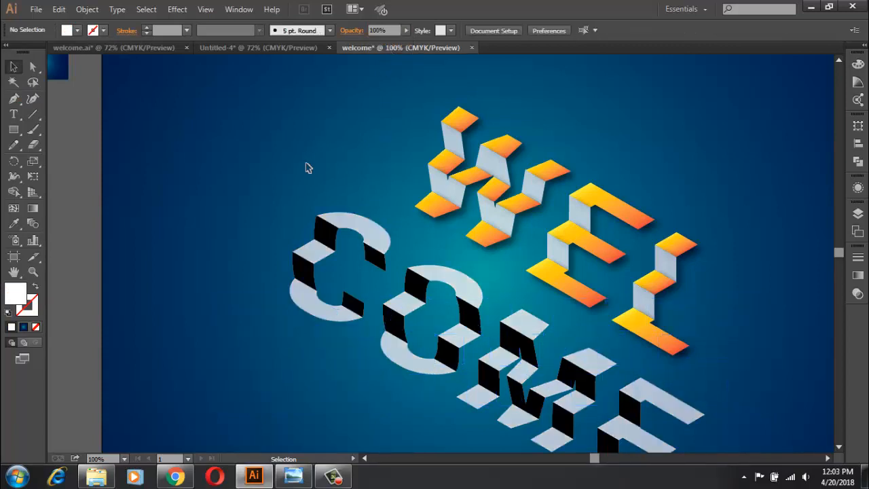
Step: Fill the two black rows of the COME lettering with the orange-yellow gradient swatch
left_click(307, 271)
left_click(309, 273, "shift")
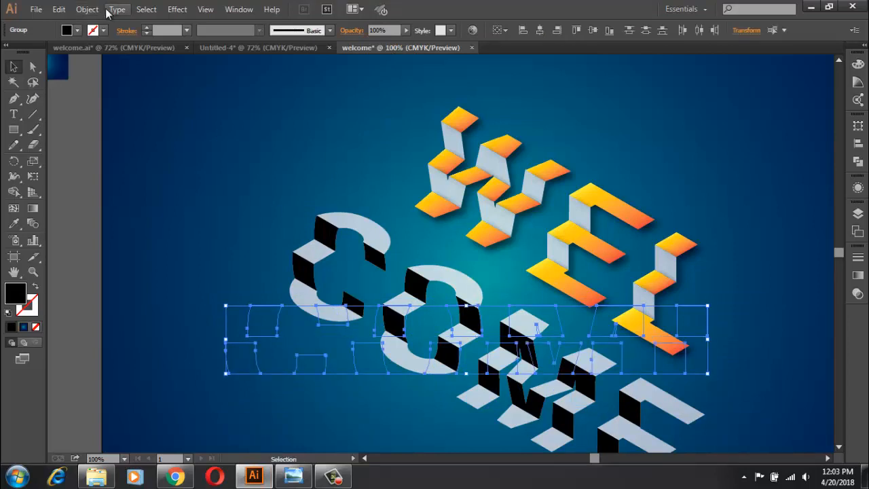
left_click(78, 29)
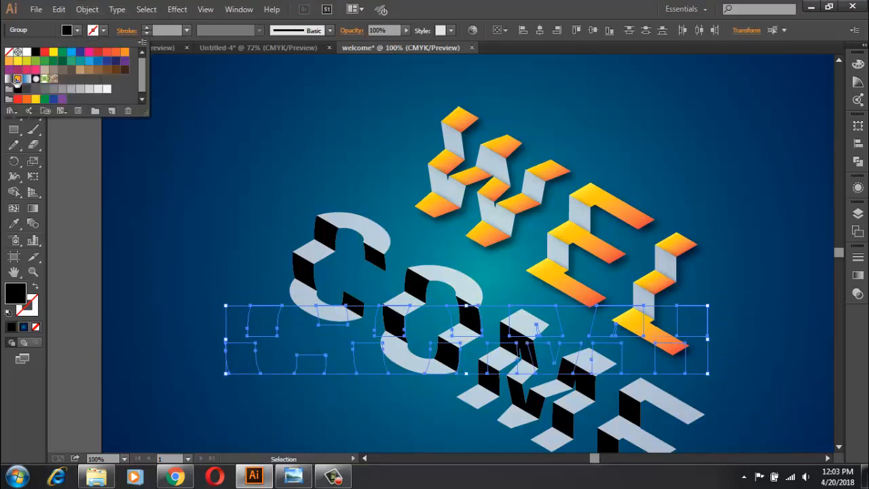
left_click(17, 79)
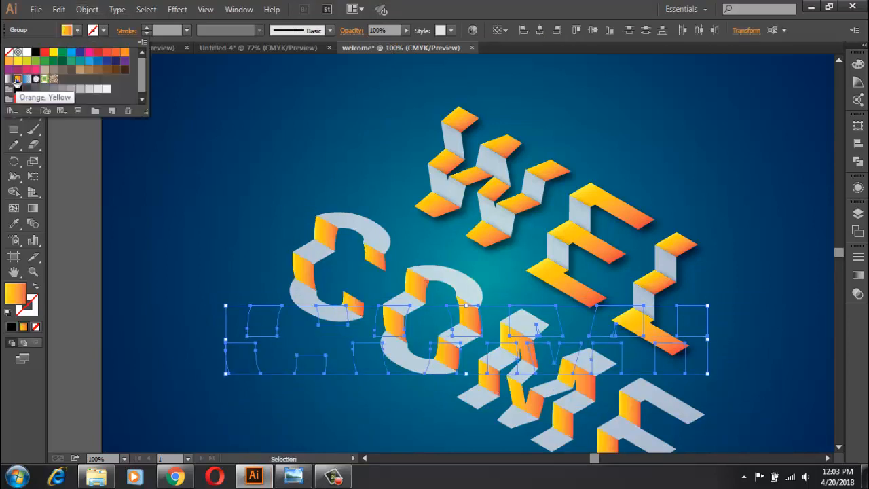
left_click(156, 136)
Step: Try a black drop shadow on COME's three white rows with 75% opacity, 7 pt offsets and 5 pt blur
left_click(334, 238)
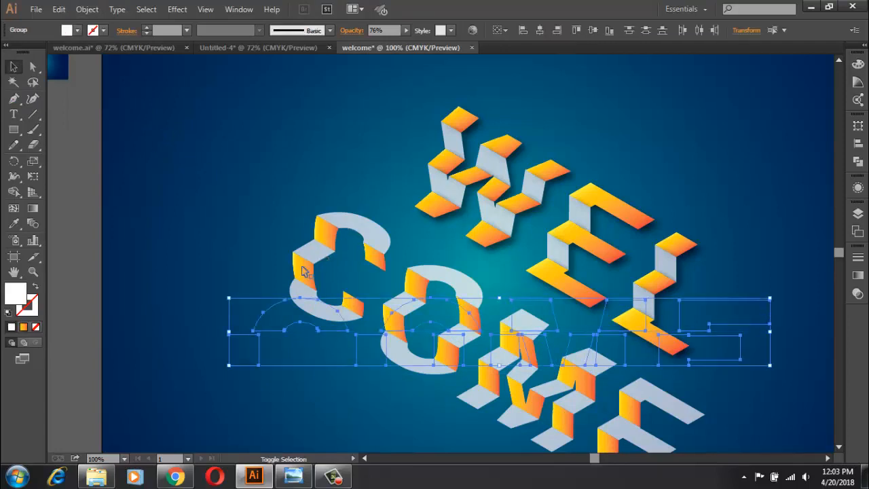
left_click(304, 293, "shift")
left_click(177, 10)
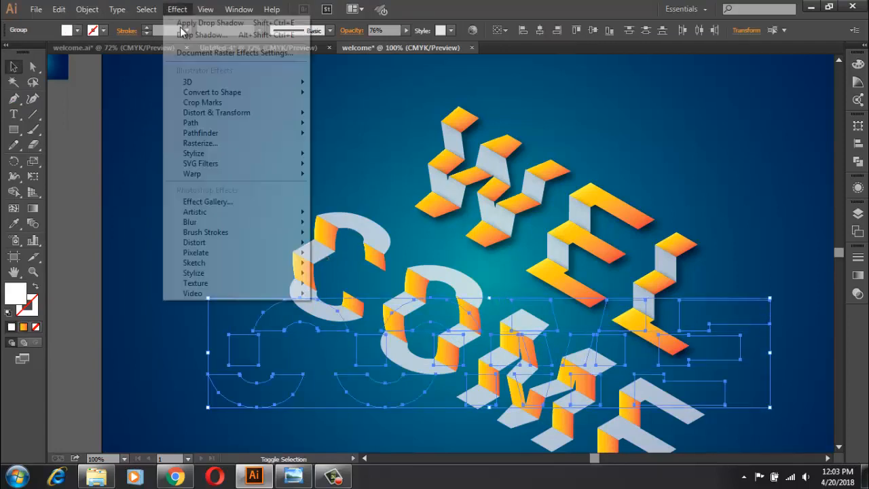
mouse_move(306, 163)
left_click(354, 153)
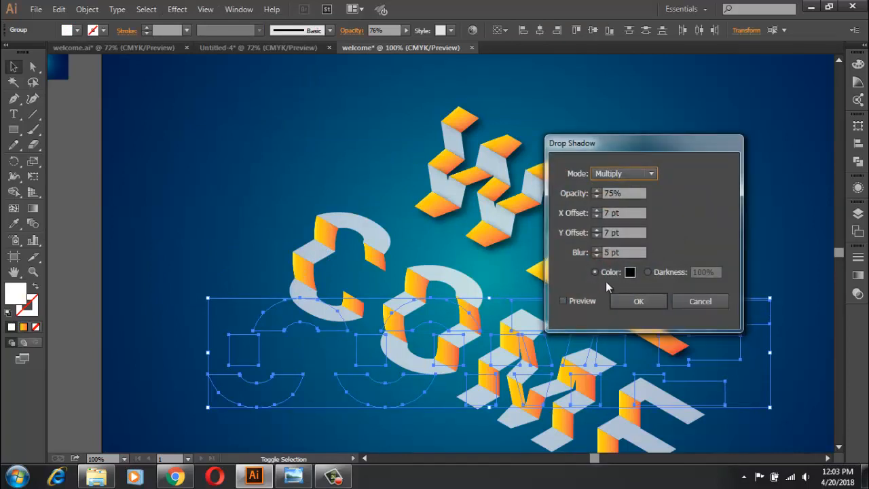
left_click(582, 301)
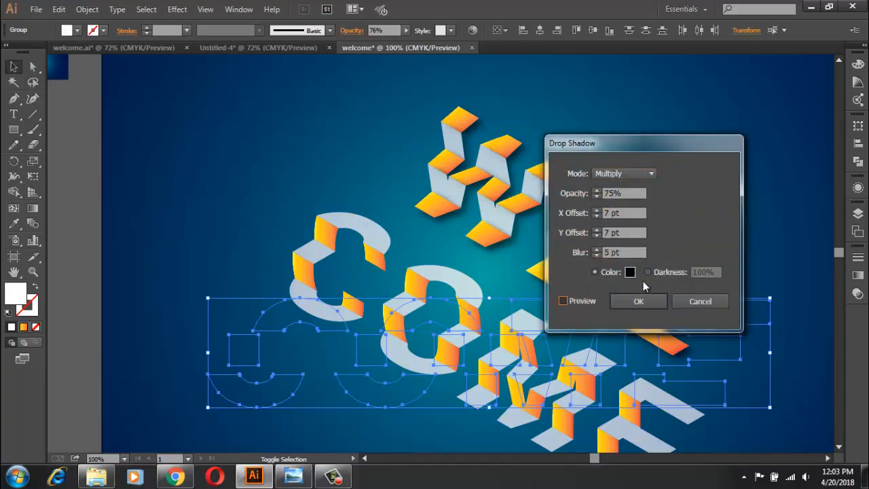
left_click_drag(641, 252, 600, 193)
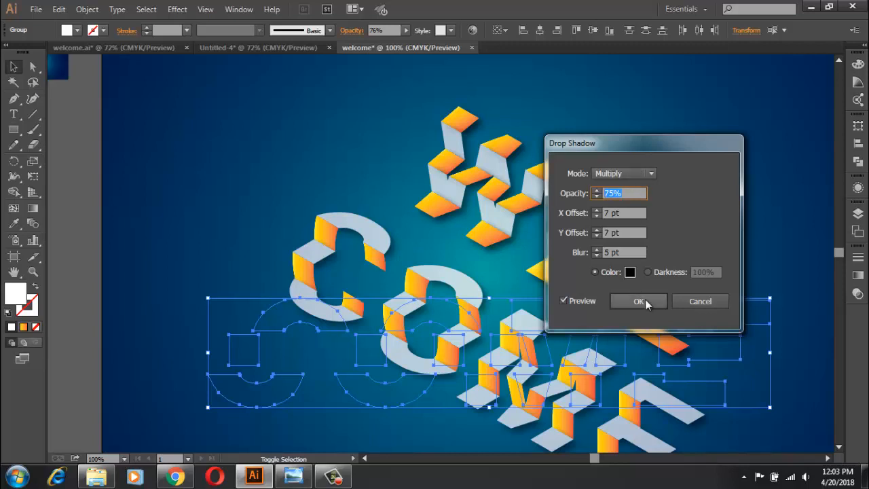
left_click(652, 173)
left_click(629, 194)
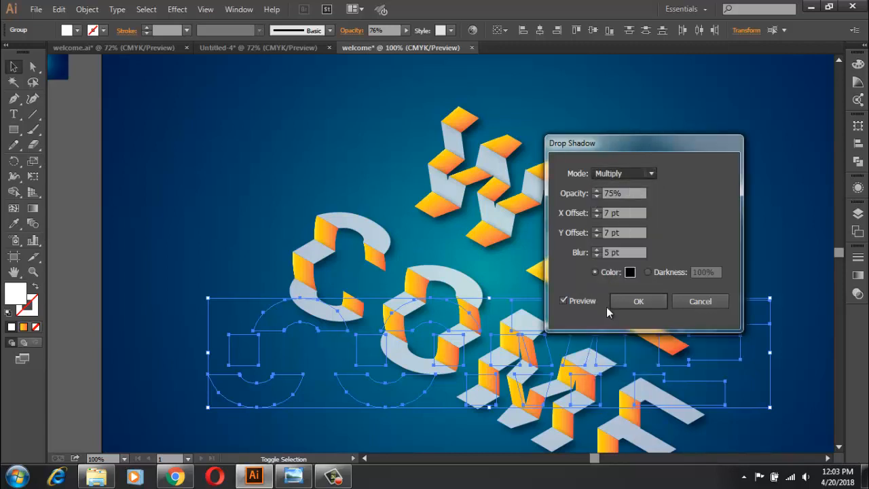
left_click(635, 303)
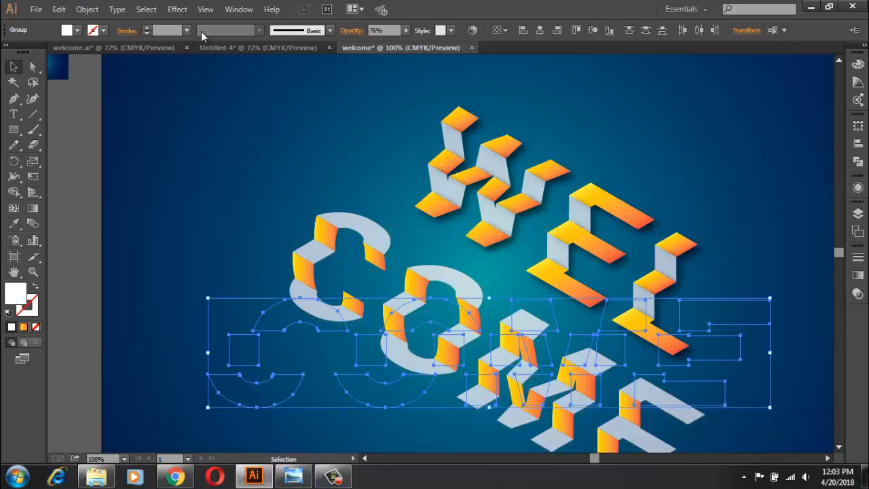
Step: Apply a black Multiply drop shadow to COME's three white rows with 75% opacity, 7 pt X and Y offsets and 5 pt blur
left_click(179, 10)
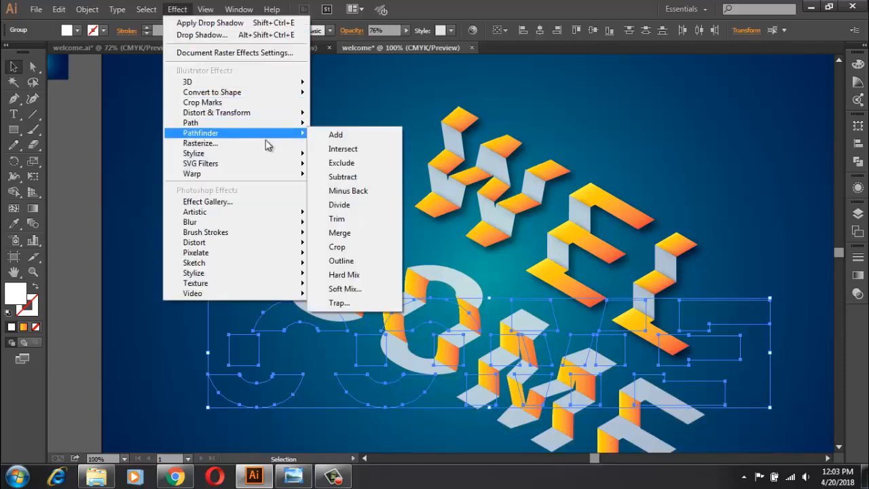
mouse_move(271, 154)
left_click(332, 160)
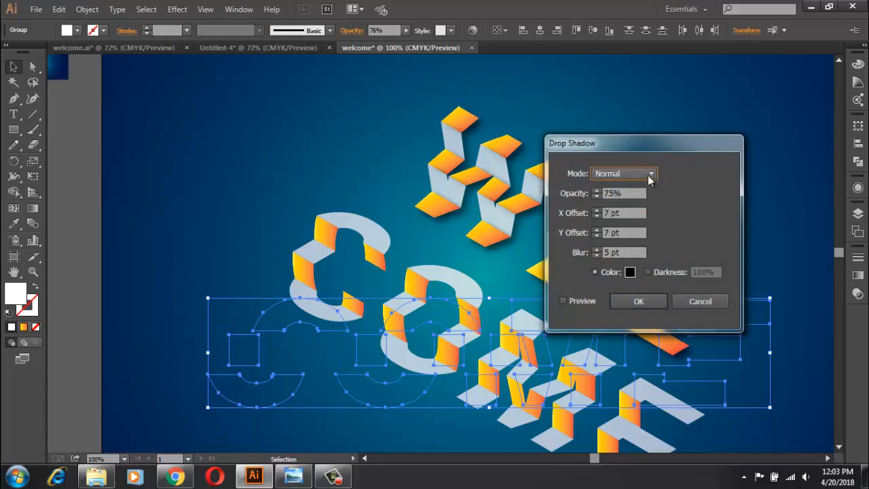
left_click(650, 174)
left_click(637, 201)
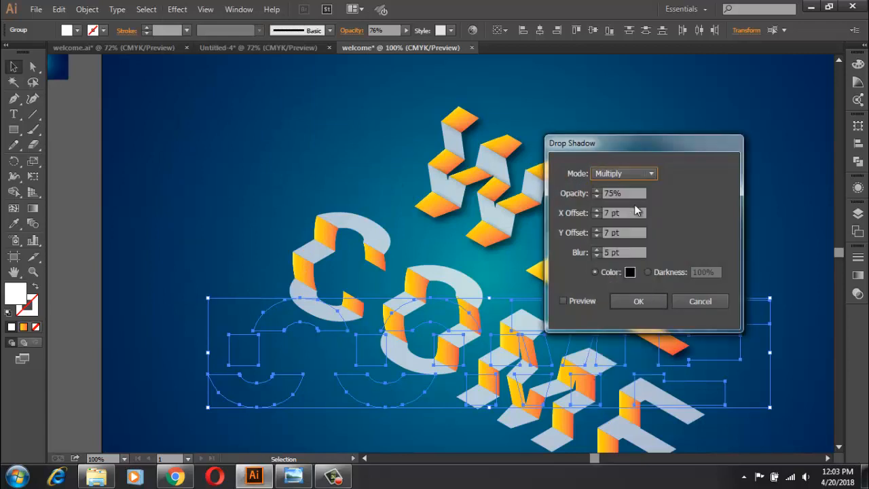
left_click(579, 302)
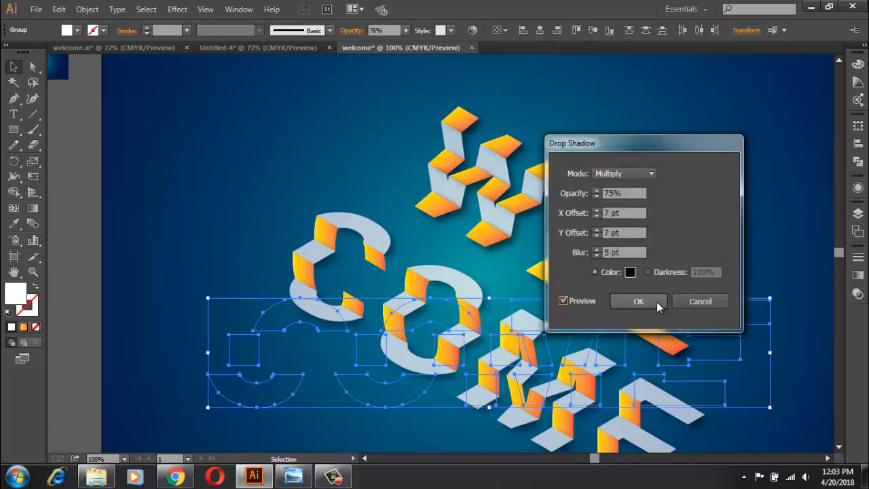
left_click(657, 302)
left_click(716, 221)
Step: Try the last drop shadow on COME's bottom white row together with an orange row, and undo it
left_click(297, 289)
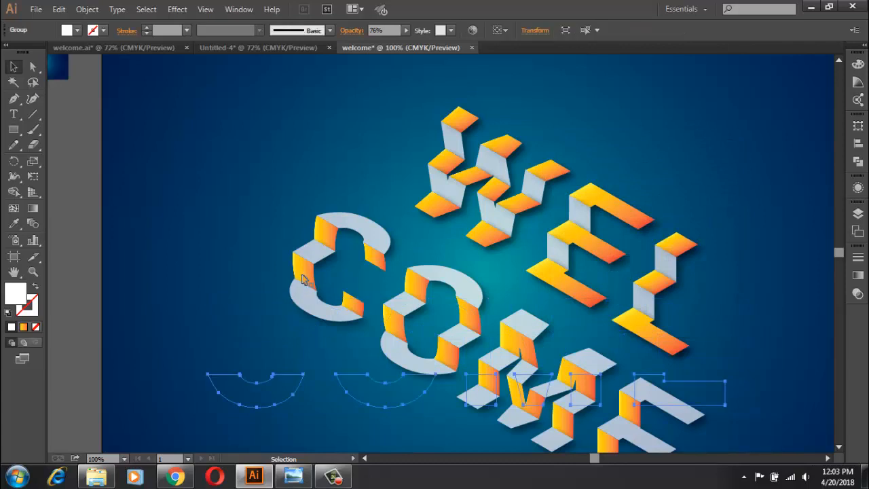
left_click(324, 235, "shift")
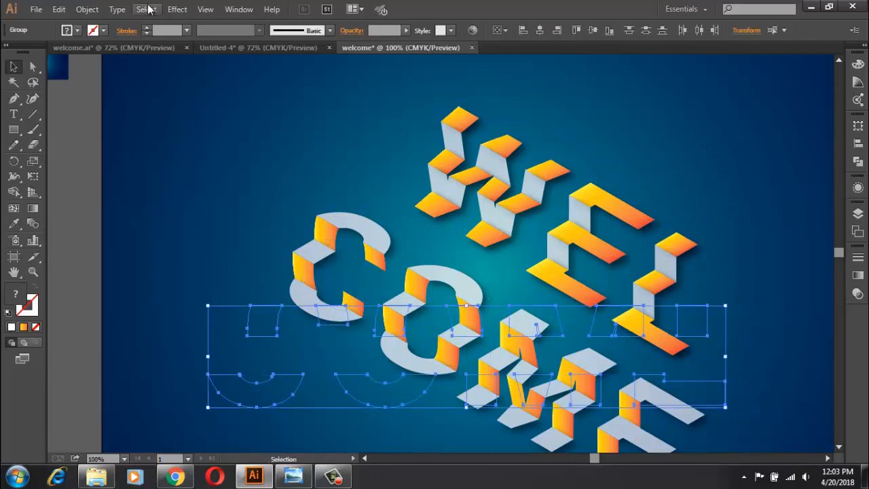
left_click(178, 10)
left_click(202, 25)
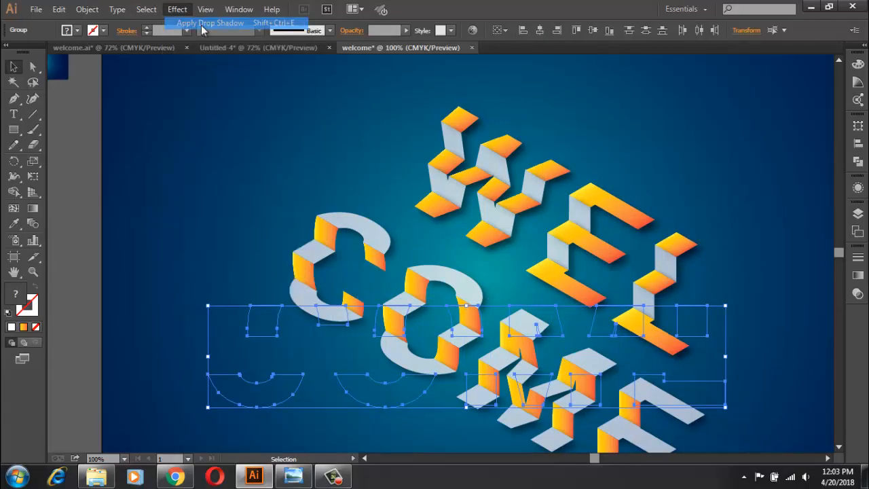
left_click(191, 171)
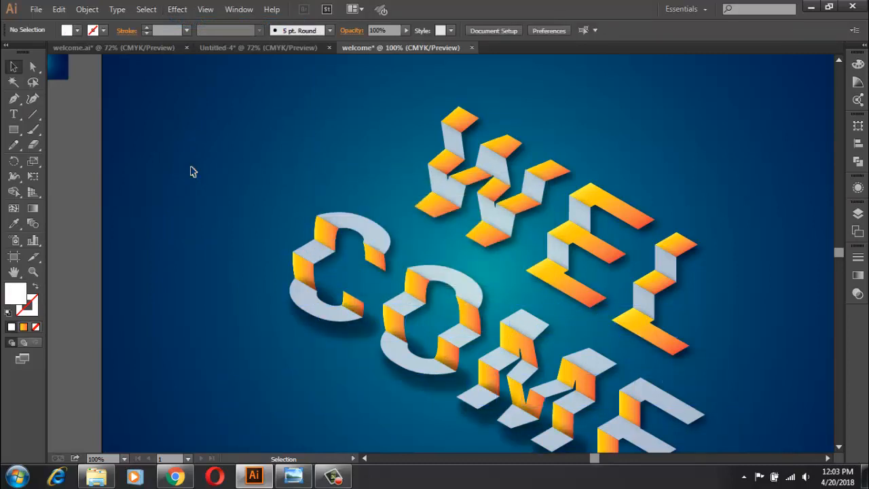
key("ctrl")
key("ctrl+z")
left_click(231, 194)
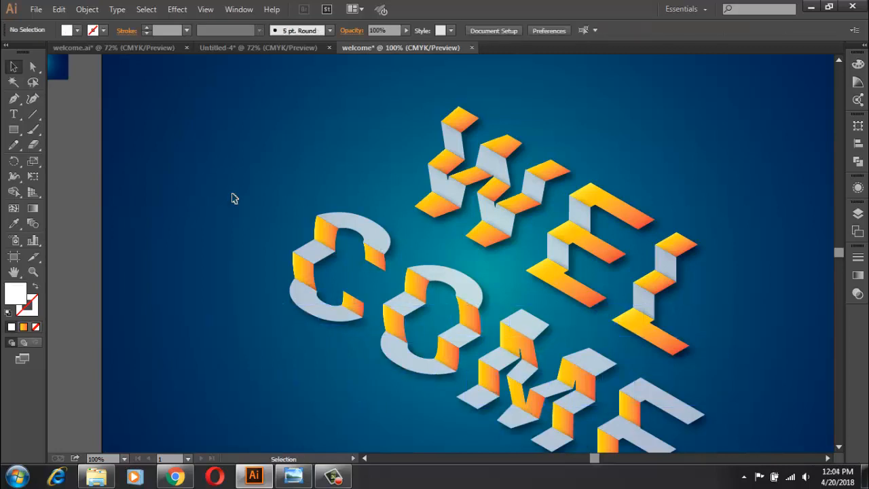
Step: Apply the same drop shadow to each of the two orange gradient rows of the COME lettering
left_click(311, 273)
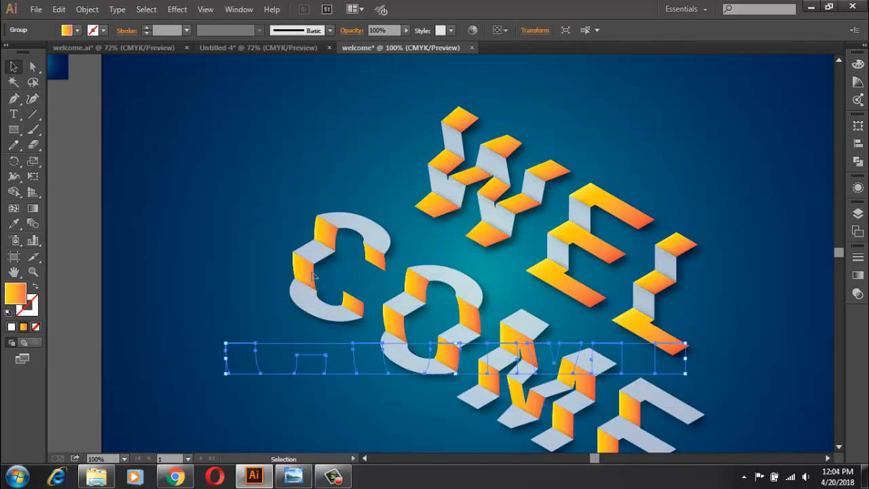
left_click(178, 9)
left_click(193, 22)
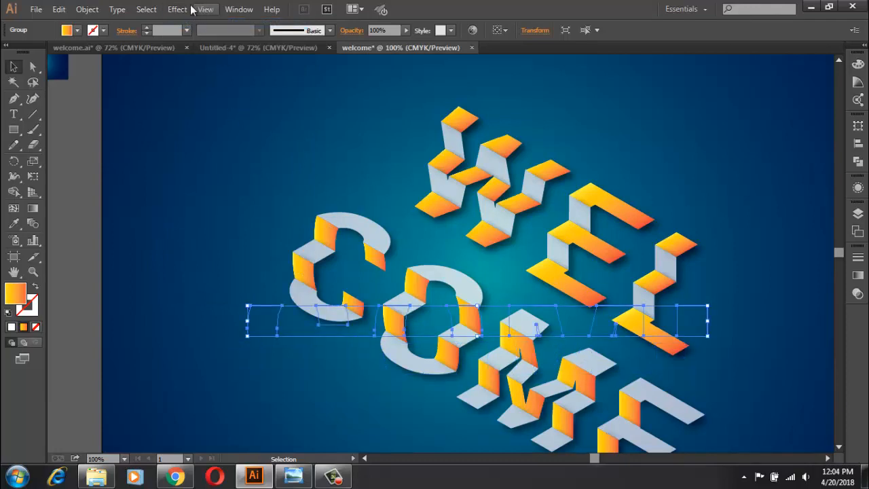
left_click(177, 9)
left_click(184, 23)
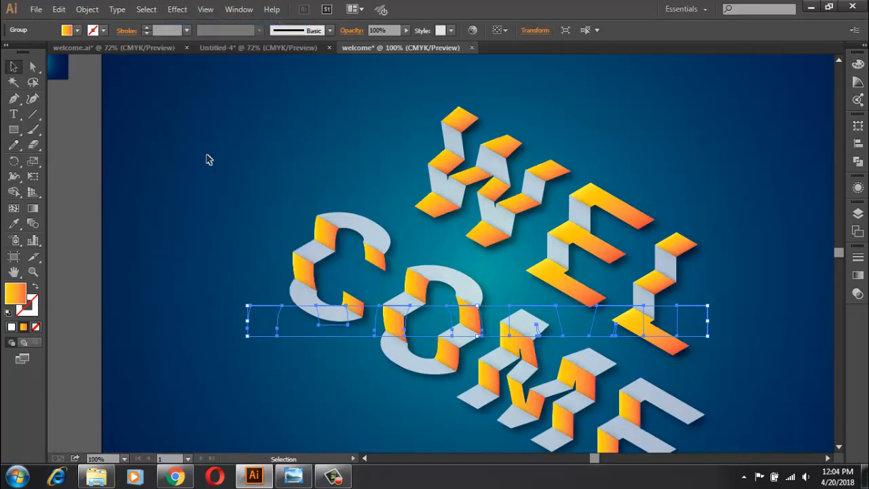
left_click(207, 156)
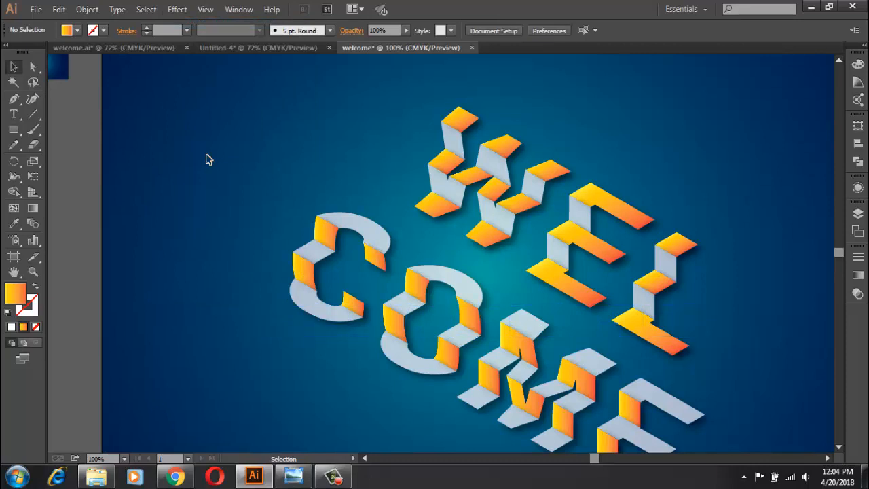
Step: Delete the small blue gradient rectangle beside the artboard
key("ctrl+minus")
key("ctrl+minus")
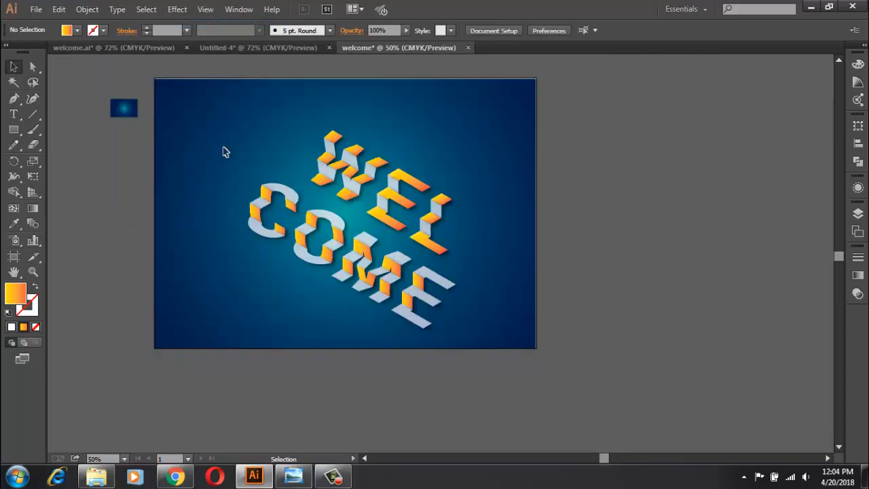
left_click_drag(455, 173, 581, 166)
left_click(237, 138)
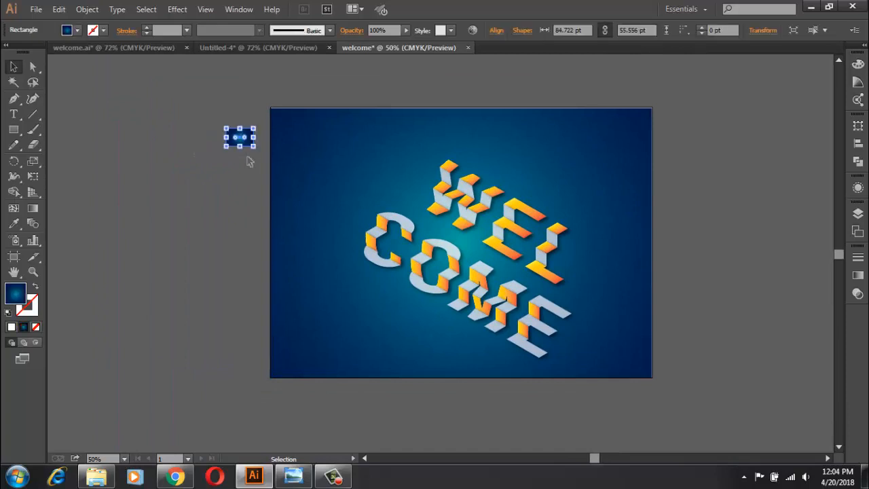
key("Delete")
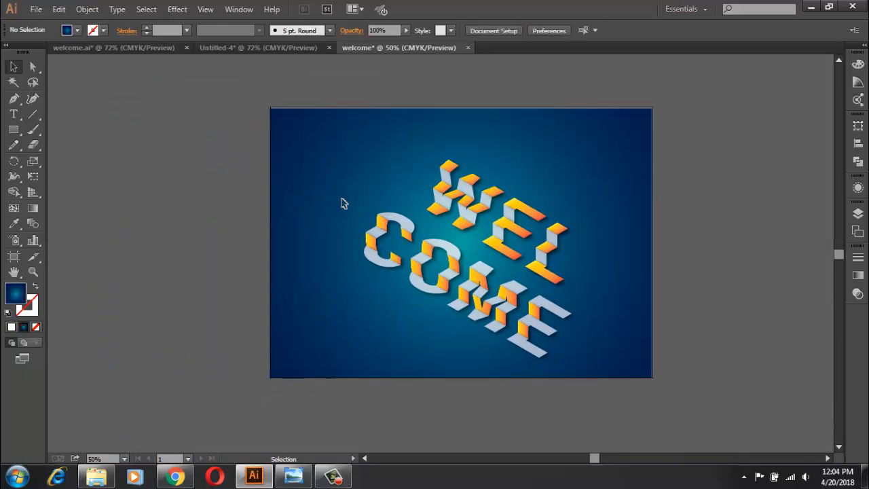
Step: Group all rows of the COME lettering and nudge the group slightly to the left
left_click_drag(340, 194, 570, 355)
right_click(527, 281)
left_click(574, 349)
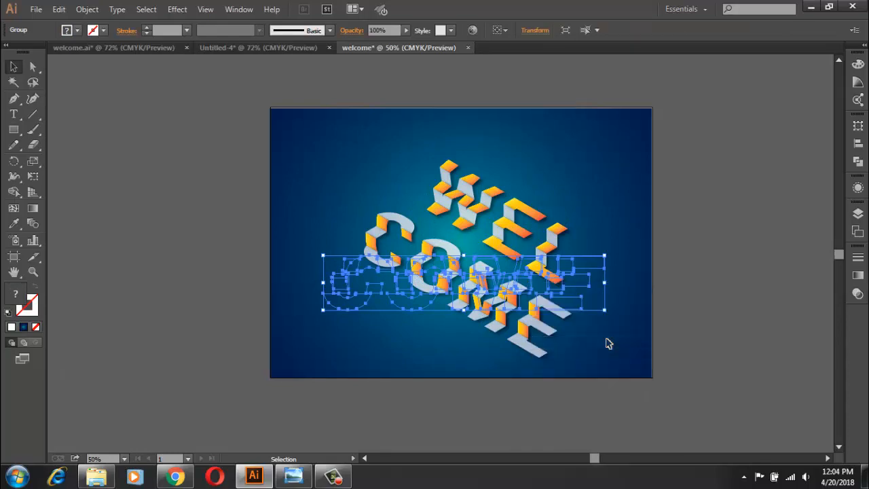
key("Left")
key("Left")
key("Left")
key("Left")
key("Left")
key("Left")
key("Left")
key("Left")
key("Left")
key("Left")
key("Left")
key("Left")
key("Left")
key("Left")
key("Left")
key("Left")
key("Left")
key("Left")
key("Left")
key("Left")
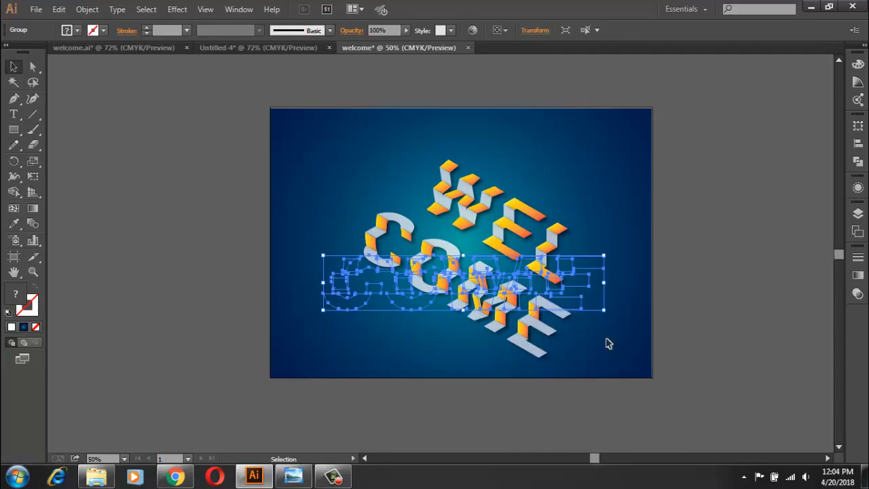
Step: Nudge the COME lettering group left and up so it sits closer beneath the WEL lettering
key("Left")
key("Left")
key("Left")
key("Left")
key("Left")
key("Left")
key("Left")
key("Left")
key("Up")
key("Up")
key("Up")
key("Up")
key("Up")
key("Up")
key("Up")
key("Up")
key("Up")
key("Up")
key("Up")
key("Up")
key("Up")
key("Up")
key("Up")
key("Up")
key("Up")
key("Up")
key("Up")
key("Up")
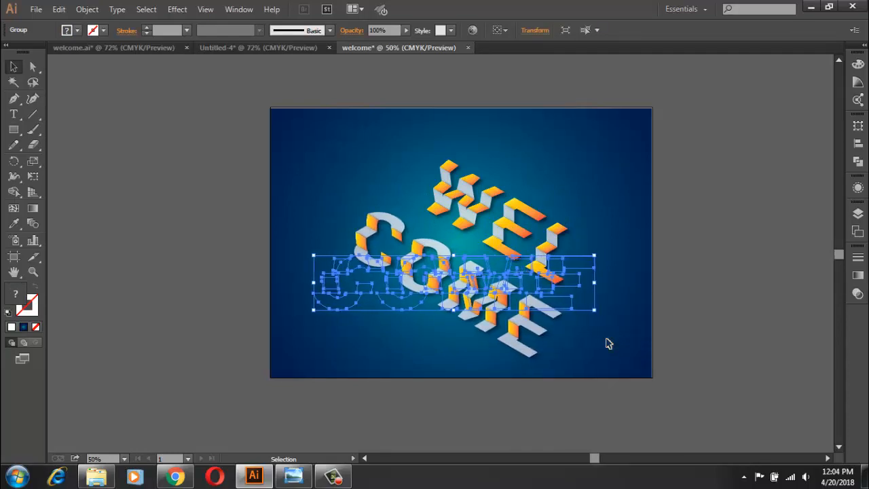
key("Up")
key("Up")
key("Up")
key("Up")
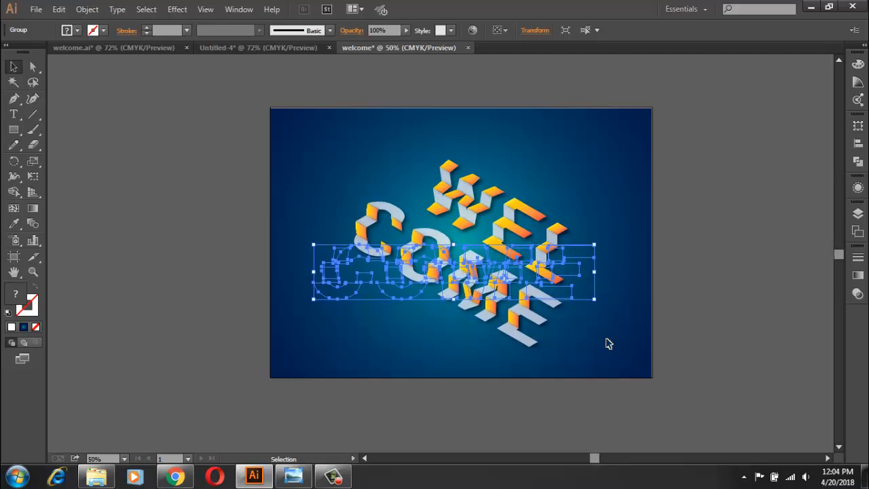
key("Left")
key("Left")
key("Left")
key("Left")
key("Left")
key("Left")
key("Left")
key("Left")
left_click(611, 331)
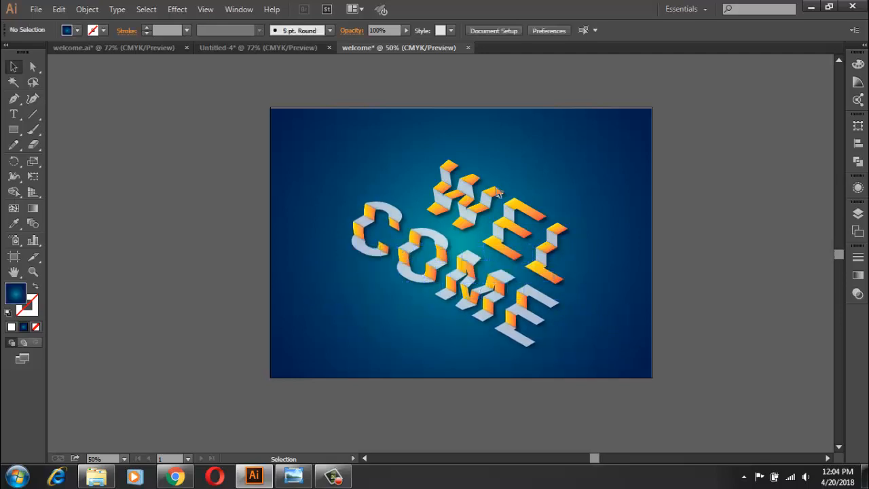
Step: Move all rows of the WEL lettering as one group slightly left and up, leaving the background in place
left_click(485, 193)
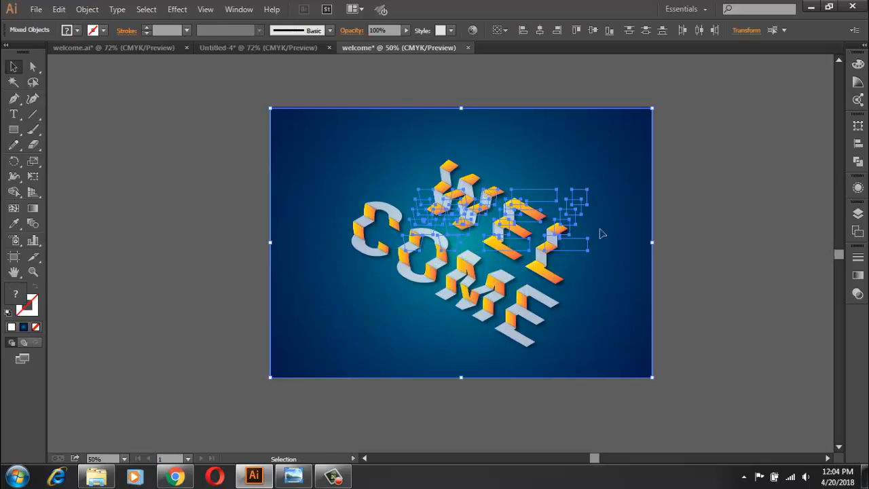
left_click(646, 178)
key("ctrl+shift+a")
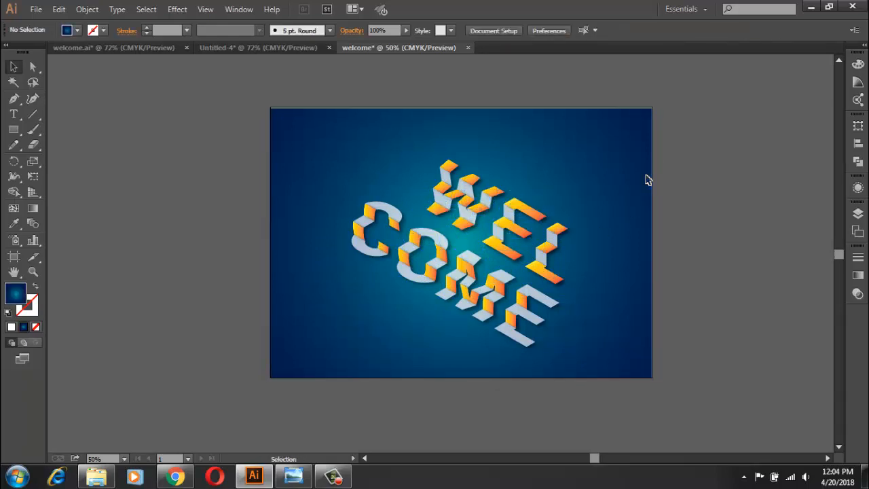
left_click_drag(538, 216, 522, 214)
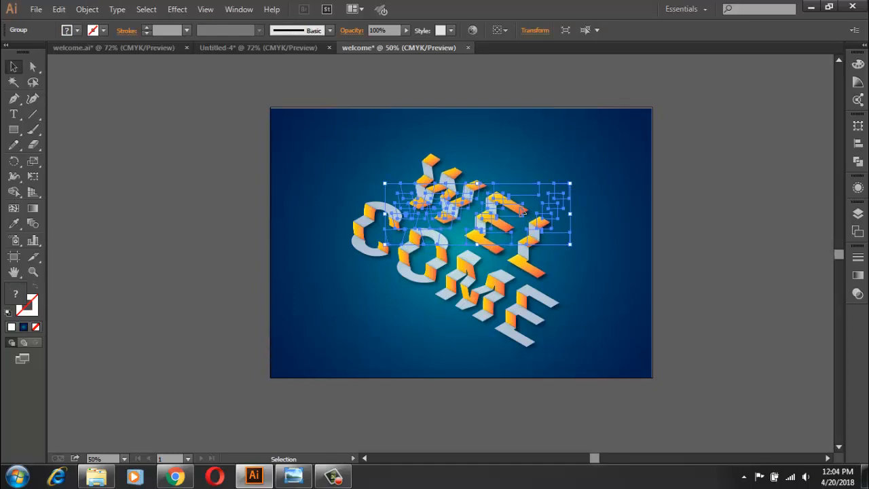
left_click(701, 258)
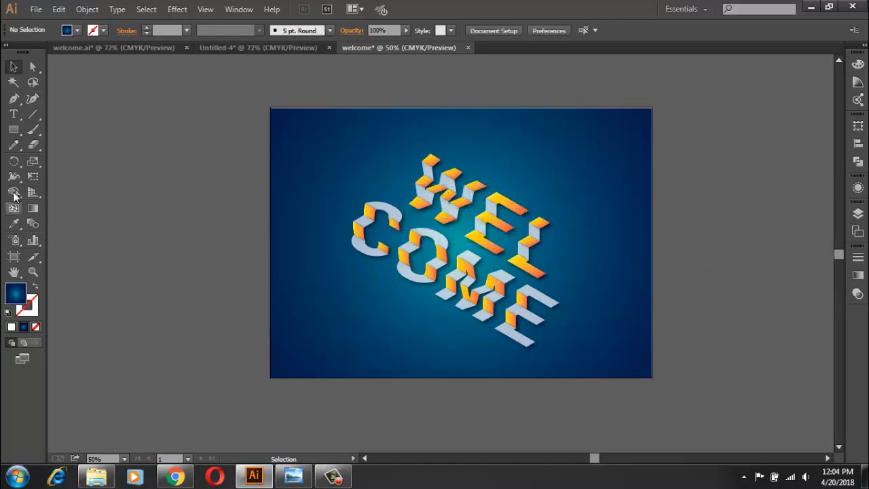
Step: Draw a closed three-point Pen shape with a curved diagonal side in the artboard's lower-left corner, and swap its fill and stroke
left_click(13, 98)
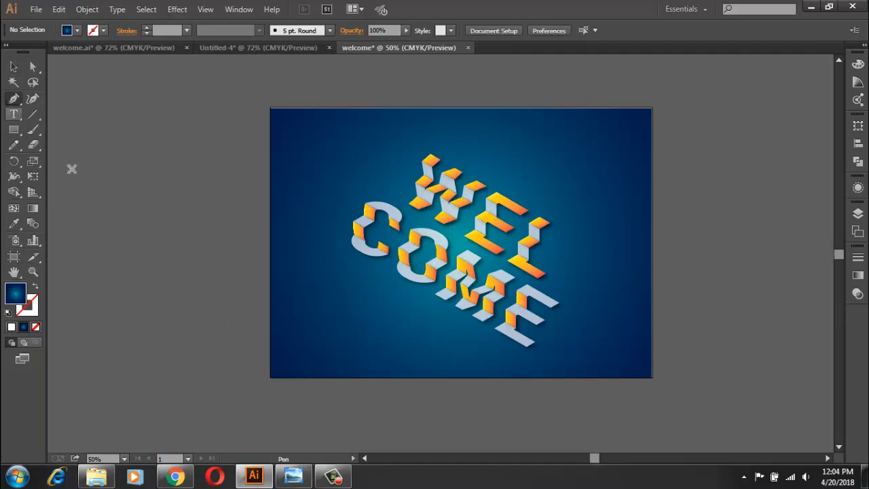
left_click(276, 227)
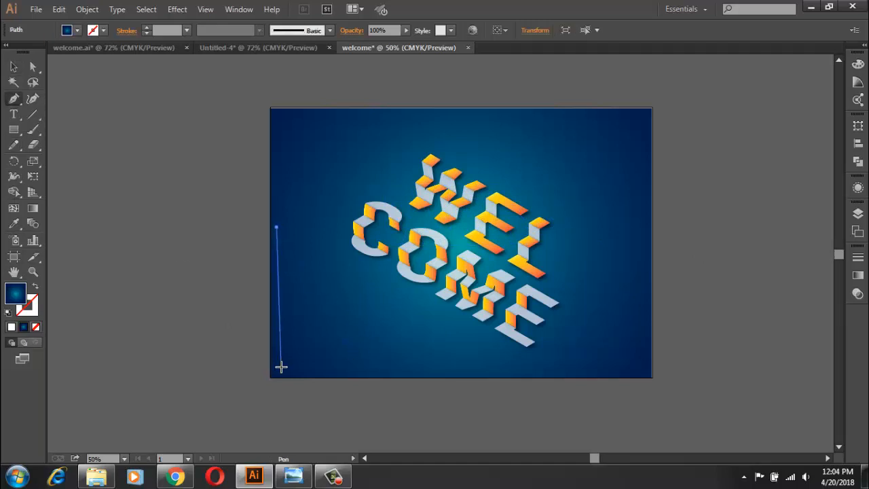
left_click(279, 370)
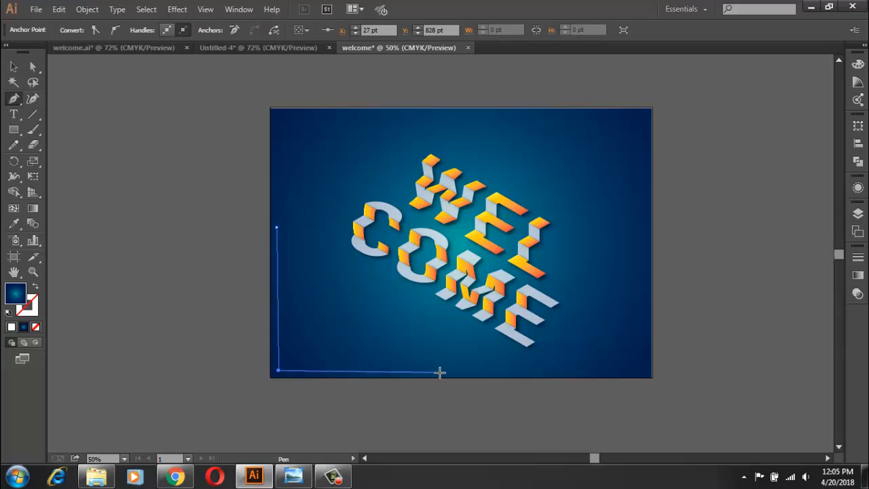
left_click(439, 371)
left_click(276, 228)
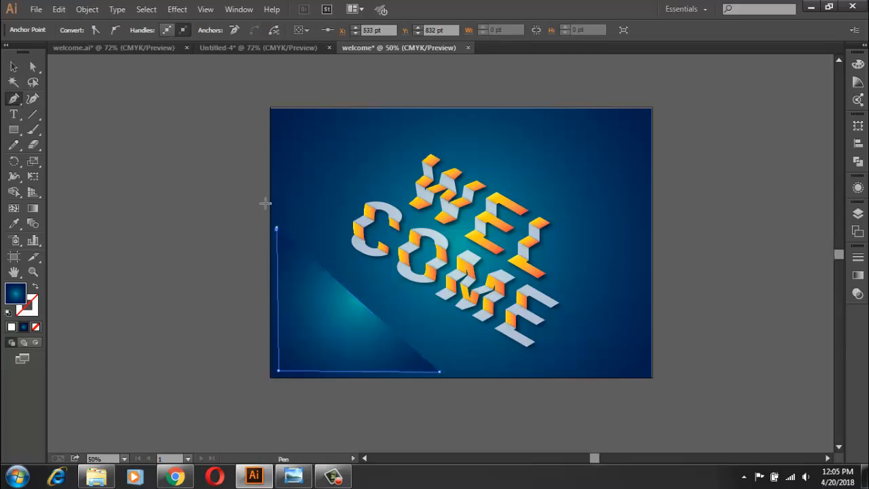
left_click_drag(276, 228, 250, 157)
left_click(12, 327)
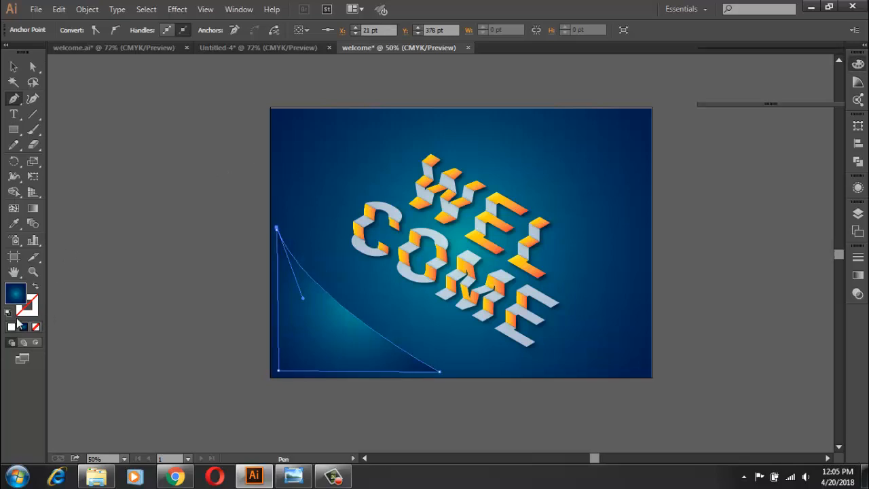
left_click(35, 285)
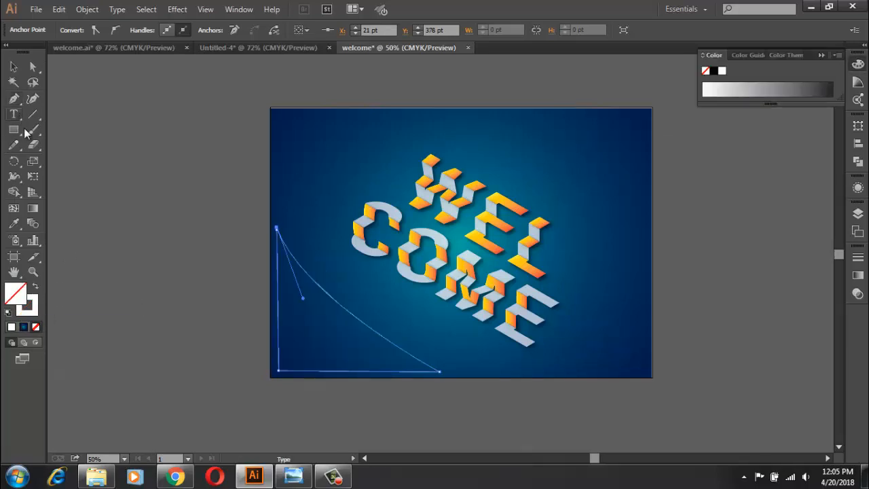
Step: Switch to Chrome and copy the "Why do we use it?" paragraph from lipsum.com
left_click(175, 476)
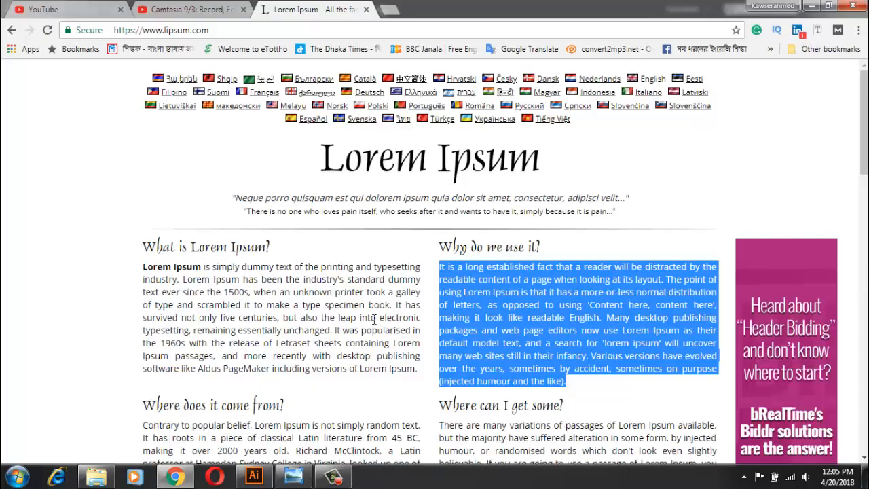
right_click(487, 279)
left_click(497, 287)
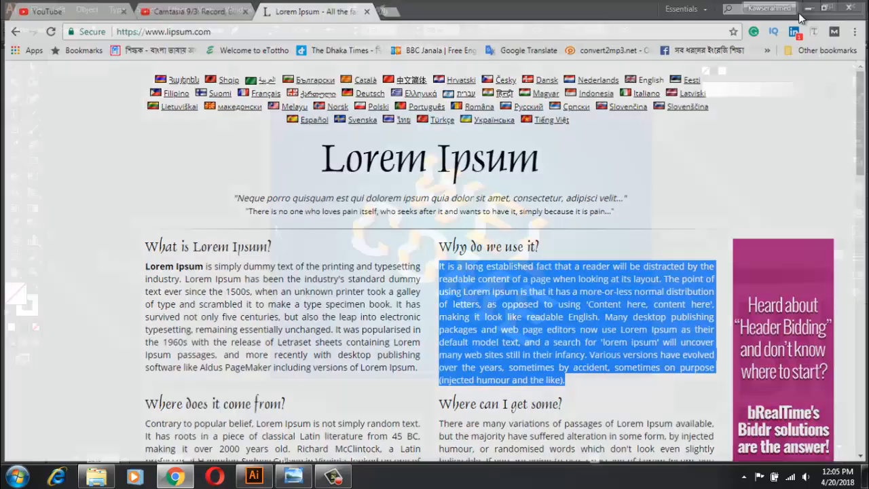
Step: Return to Illustrator, turn the lower-left shape into a text area at 10 pt, and paste the copied paragraph into it
left_click(253, 477)
left_click(281, 247)
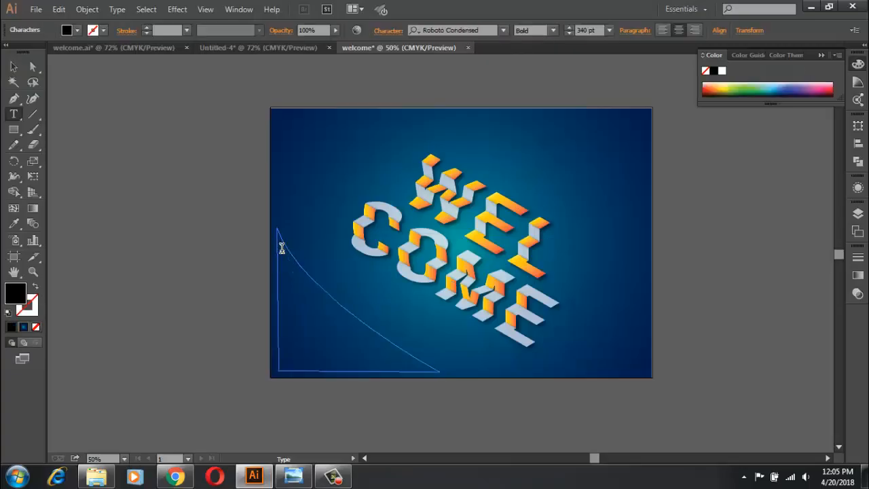
left_click(607, 30)
left_click(621, 107)
key("ctrl+v")
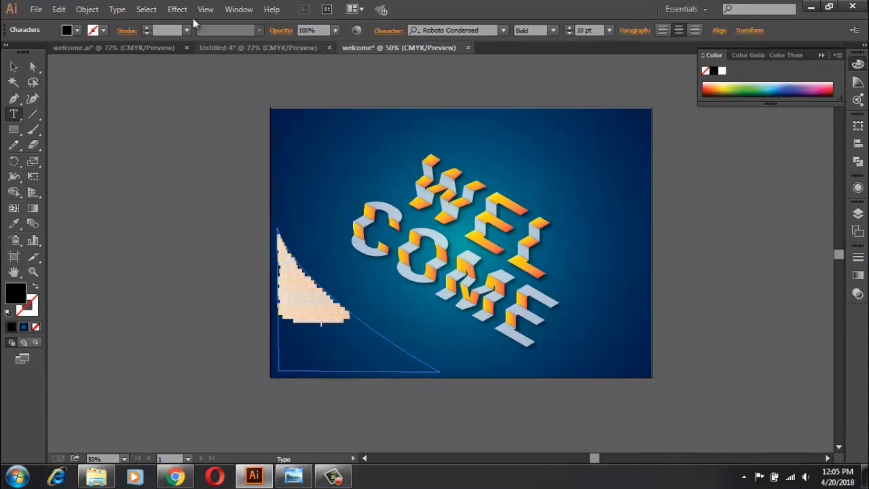
Step: Colour the lower-left paragraph white and increase its font size to 17 pt
left_click(76, 31)
left_click(26, 53)
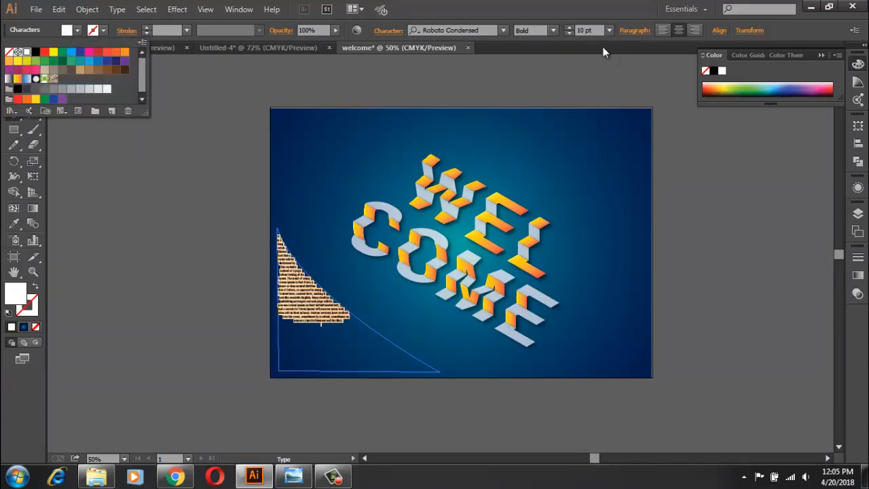
left_click(570, 28)
left_click(569, 27)
left_click(569, 28)
left_click(570, 28)
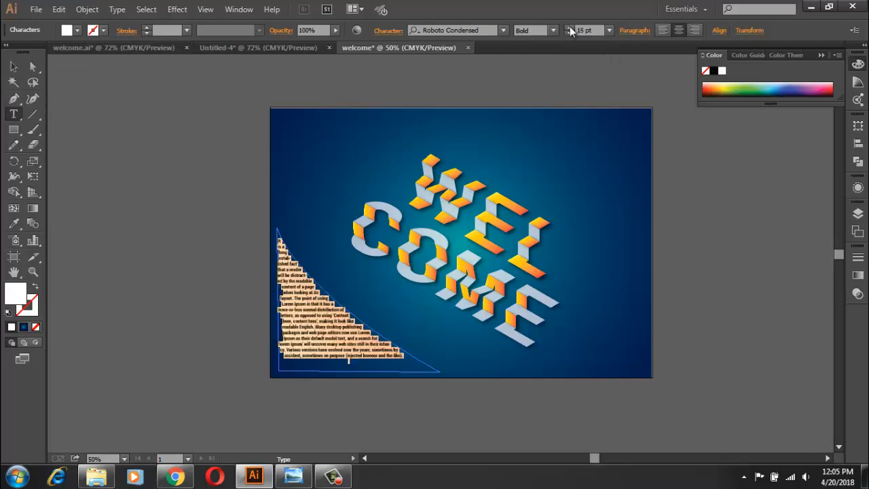
left_click(569, 28)
left_click(570, 29)
left_click(569, 28)
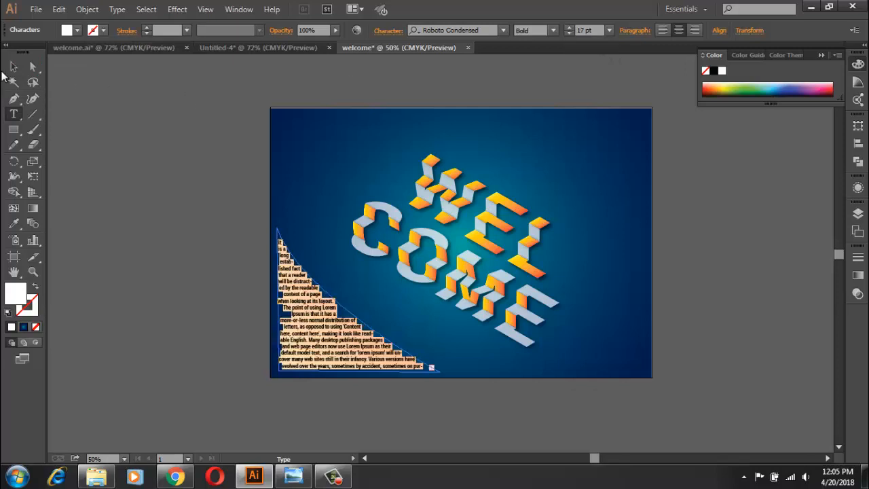
left_click(12, 67)
left_click(201, 196)
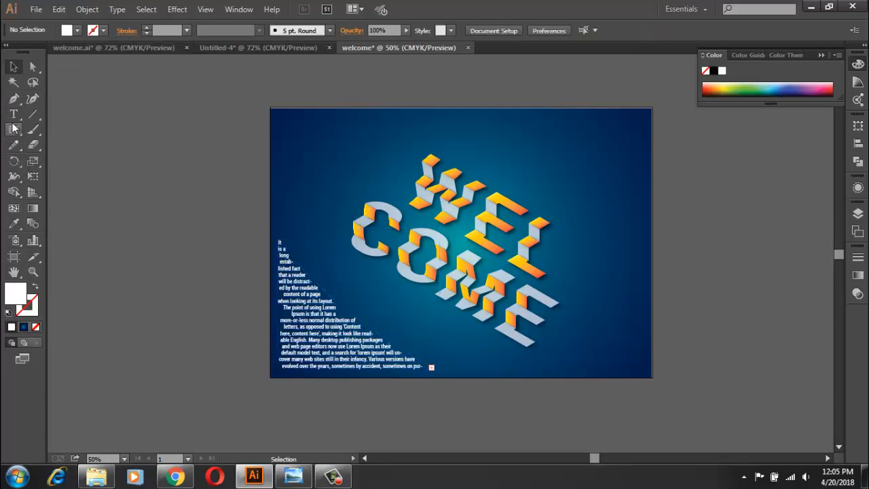
Step: Draw a closed three-point Pen shape with a curved diagonal side in the artboard's upper-right corner, and swap its fill and stroke
left_click(13, 99)
left_click(490, 115)
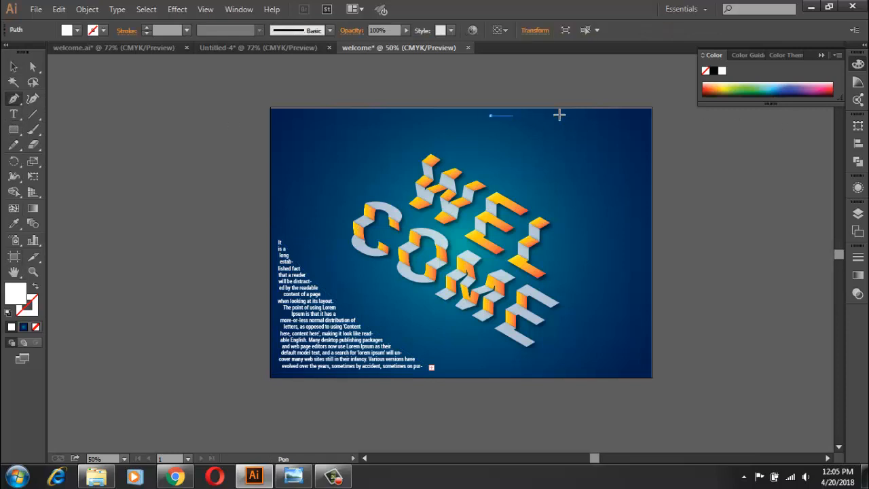
left_click(643, 119)
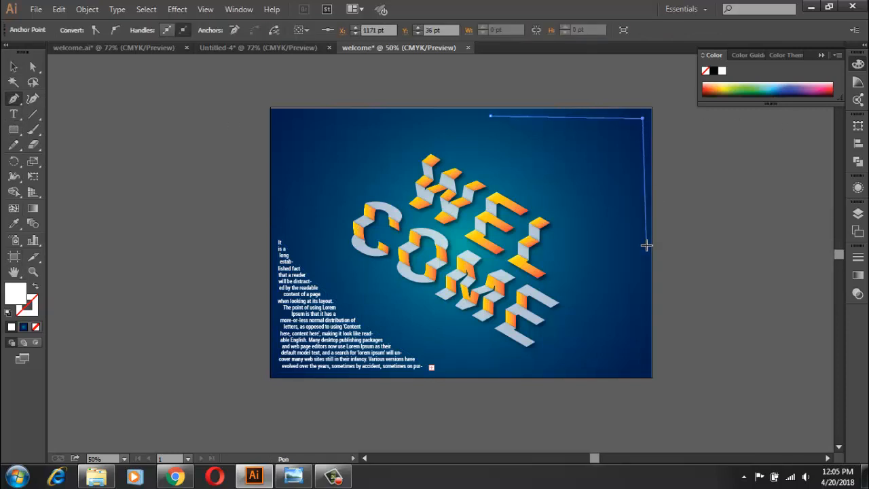
left_click(645, 254)
left_click_drag(489, 116, 381, 84)
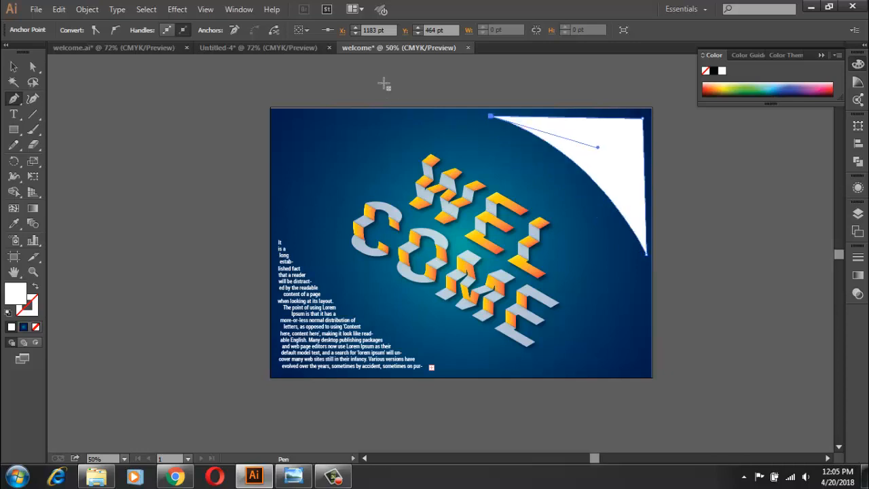
left_click(36, 287)
Step: Turn the upper-right shape into a text area, paste the copied paragraph into it, and colour the text white
left_click(13, 114)
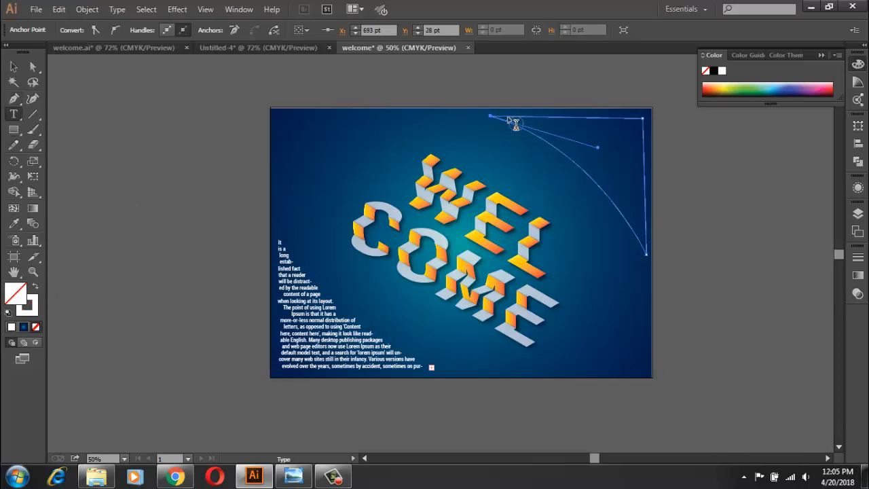
left_click(514, 123)
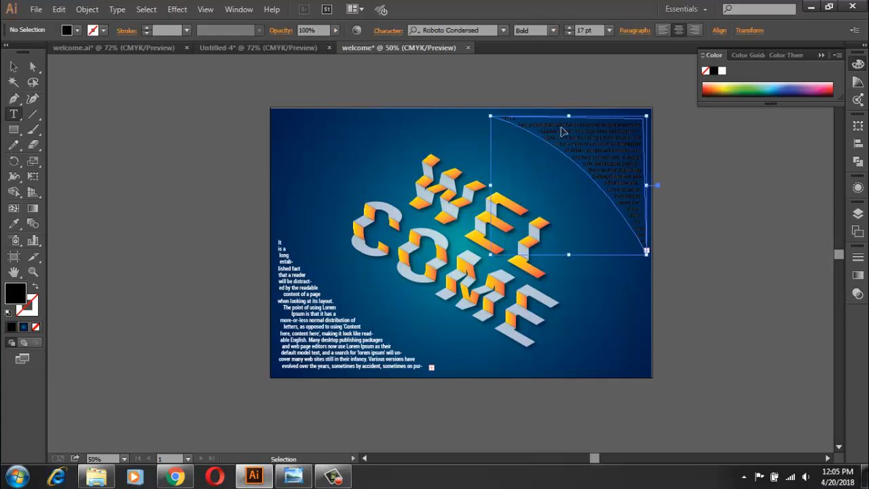
left_click(561, 130)
left_click(77, 30)
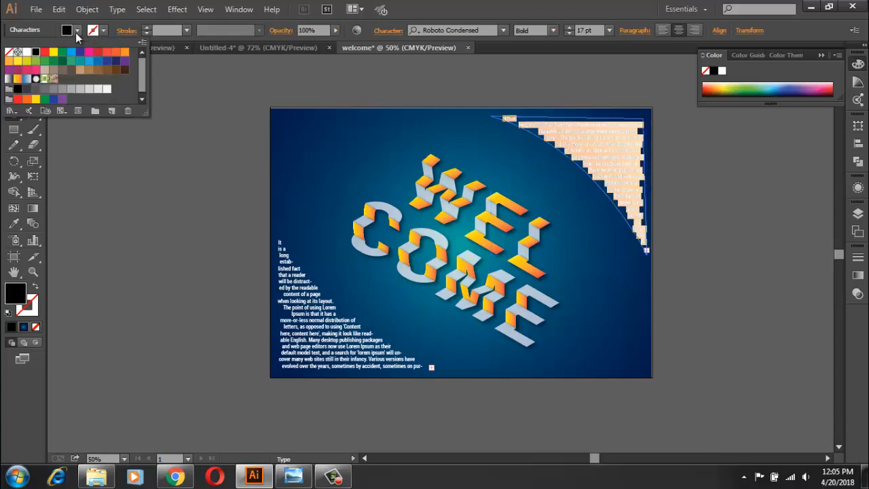
left_click(27, 52)
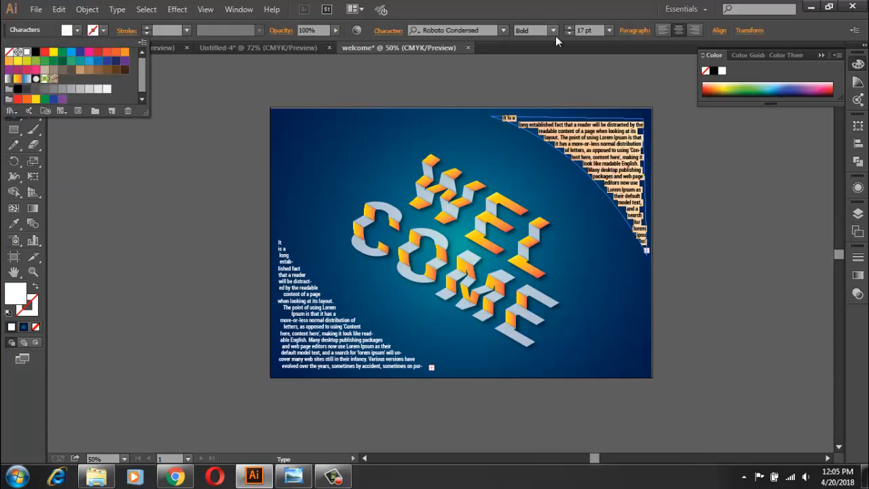
left_click(13, 66)
left_click(99, 152)
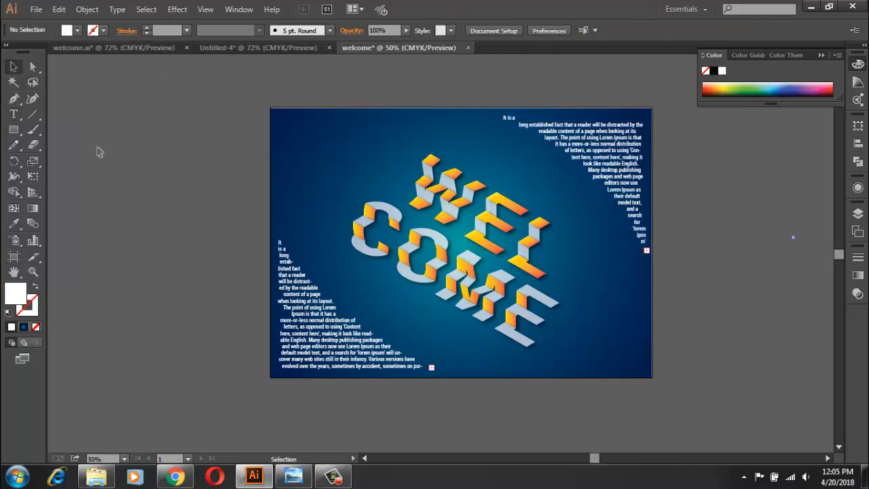
Step: Fit the artboard in view, collapse the Color panel, and compare the design with the image welcom1 in Windows Photo Viewer
key("ctrl+0")
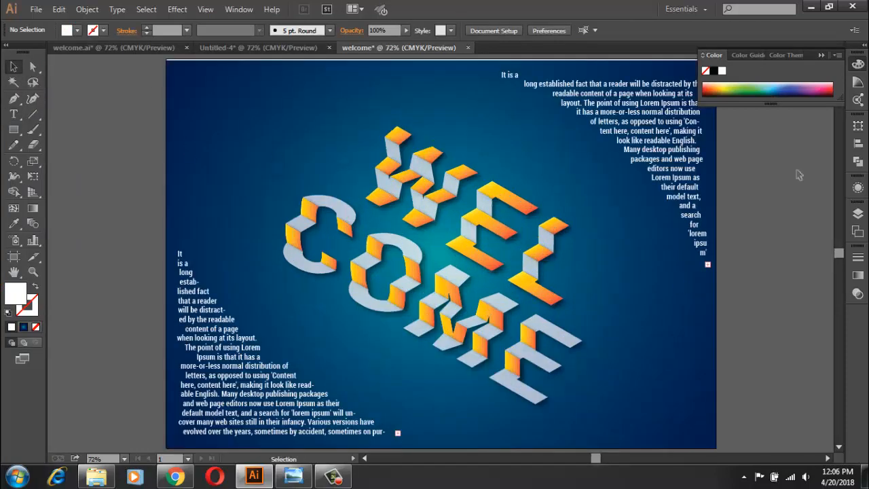
left_click(823, 56)
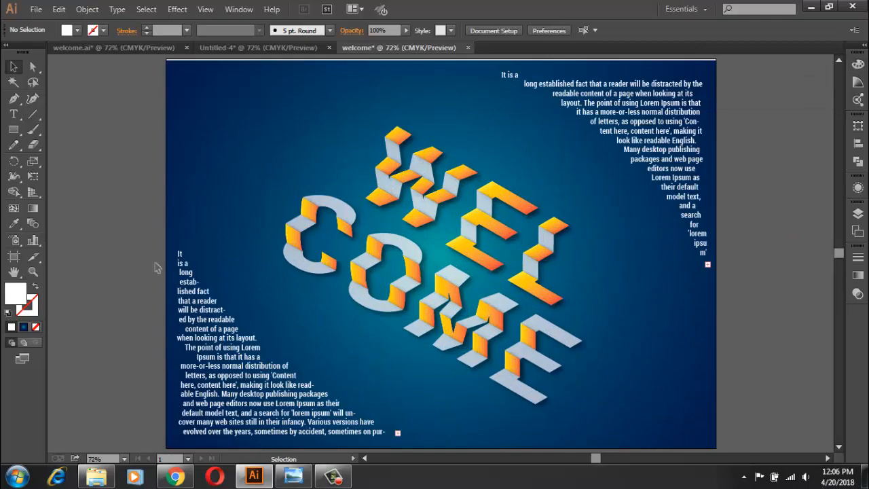
left_click(294, 479)
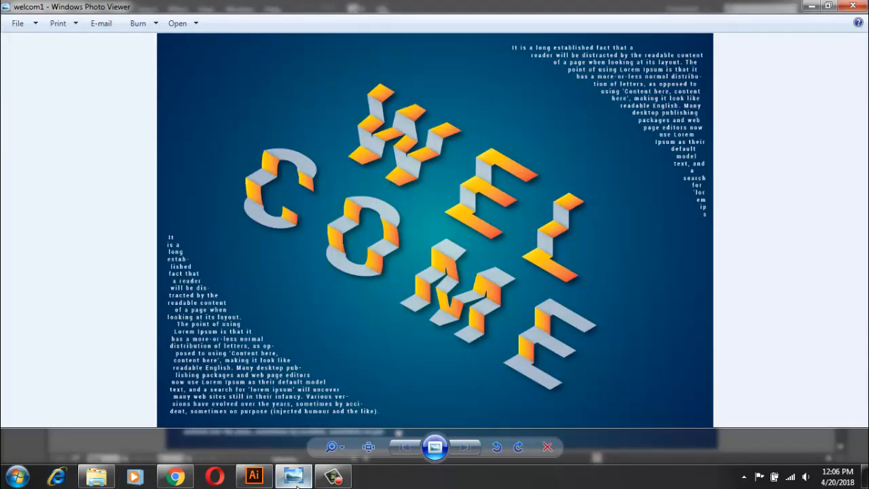
left_click(296, 484)
left_click(297, 484)
left_click(296, 485)
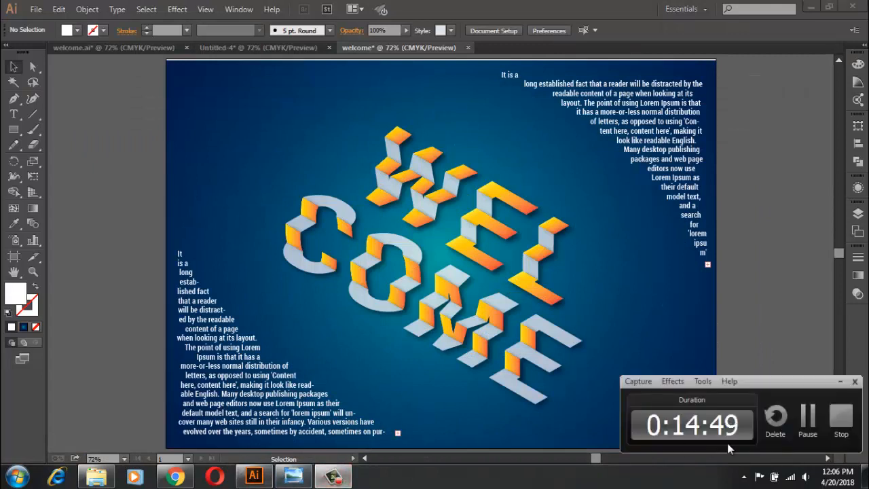